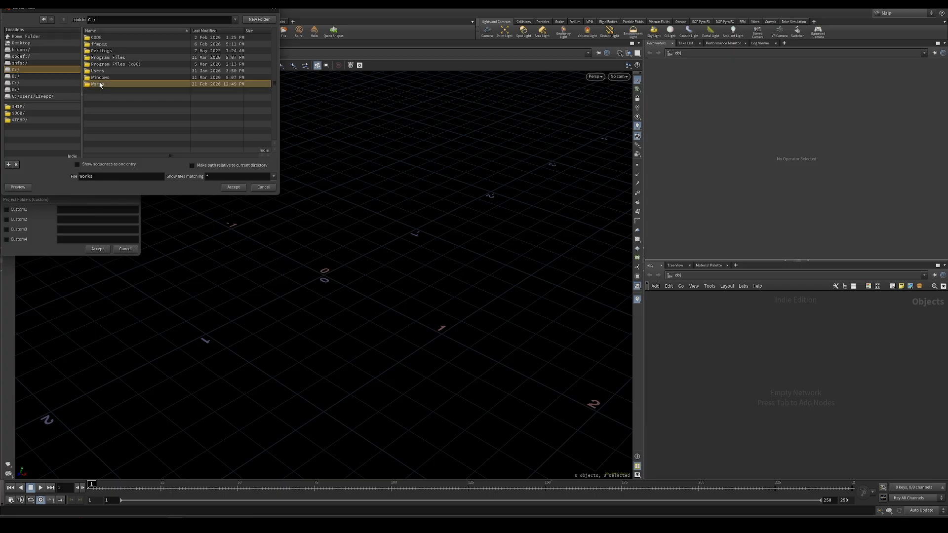
- Create a new project named TARS_Tutorial in C:/Works/RND/ with the default project folders
{"action": "double_click", "coordinate": [99, 46]}
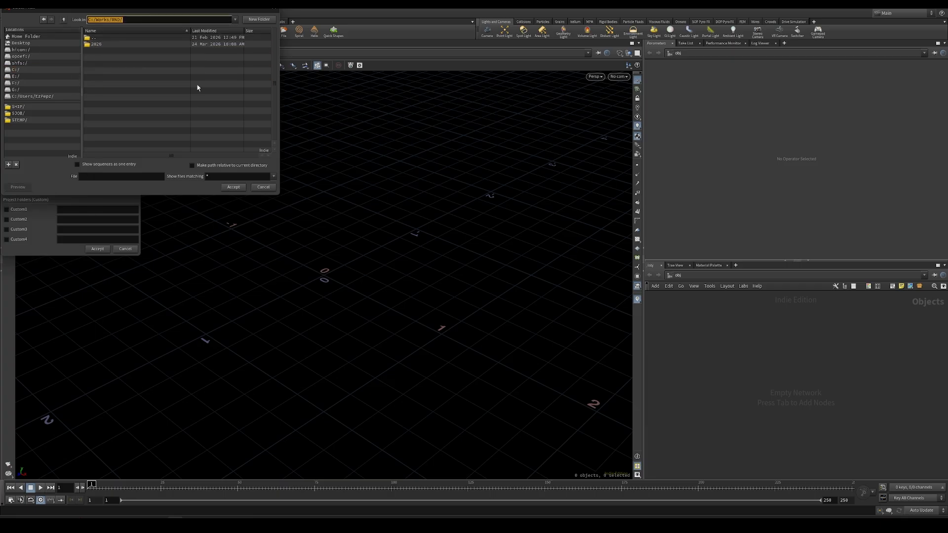
{"action": "left_click", "coordinate": [264, 187]}
{"action": "double_click", "coordinate": [103, 19]}
{"action": "type", "text": "TARS_Tutorial"}
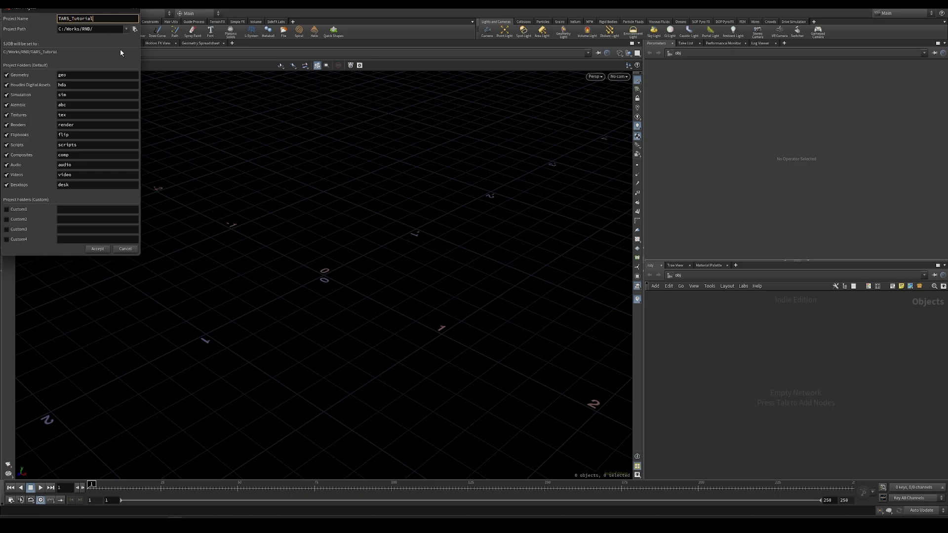
{"action": "left_click", "coordinate": [97, 248]}
- Save the scene in the project folder as Tars_Tutorial_01
{"action": "key", "text": "ctrl+s"}
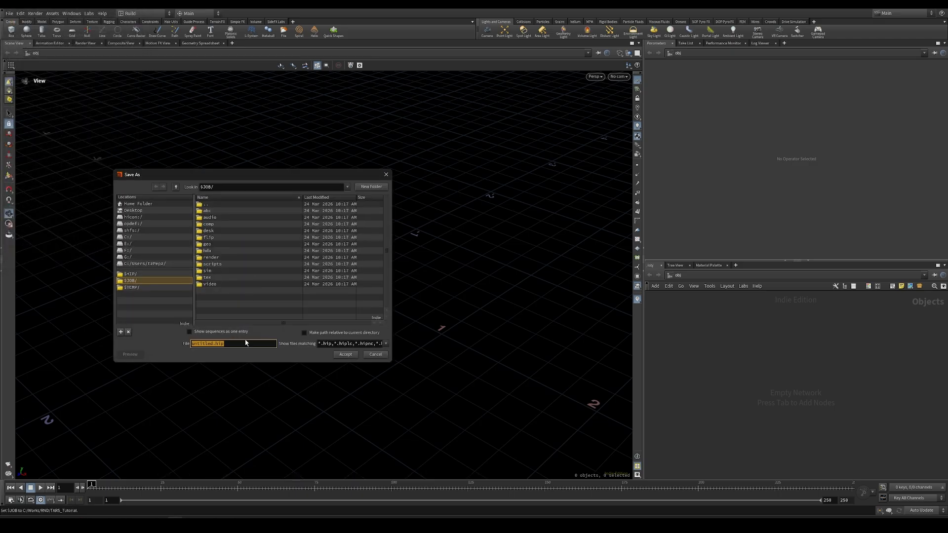
{"action": "type", "text": "Tars_Turo"}
{"action": "key", "text": "BackSpace"}
{"action": "key", "text": "BackSpace"}
{"action": "type", "text": "torial_0"}
{"action": "key", "text": "Return"}
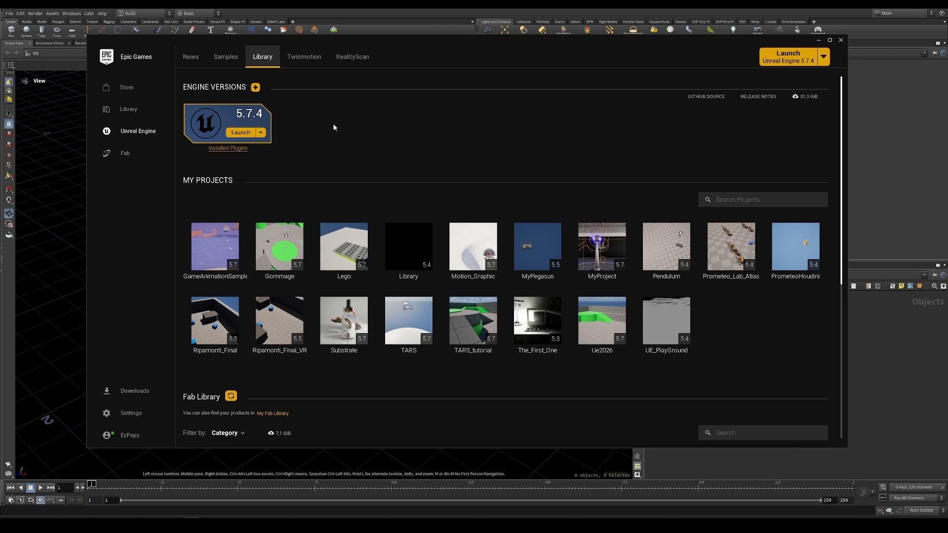
- Launch Unreal Engine 5.7.4 and create a Third Person Blueprint project named TARS_Tutorial in F:\UE_Projects
{"action": "left_click", "coordinate": [240, 132]}
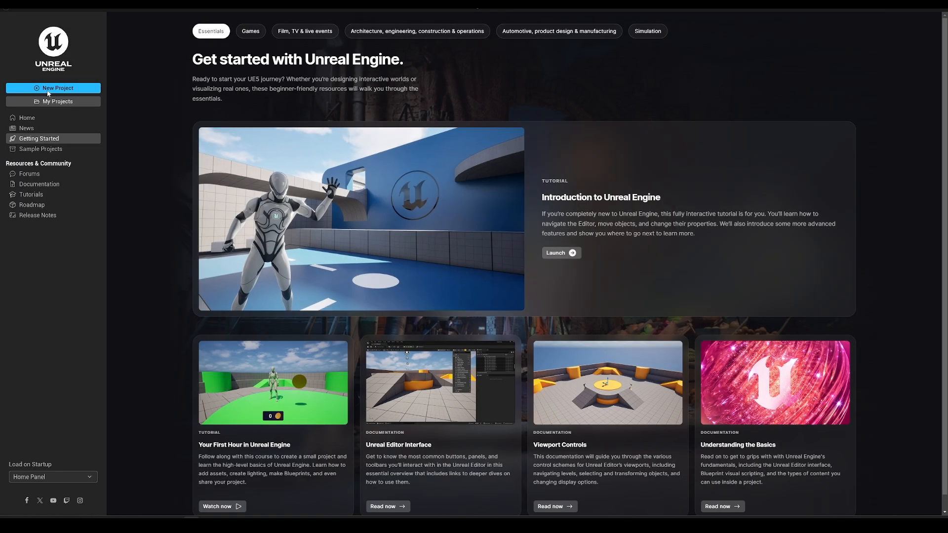
{"action": "left_click", "coordinate": [47, 88]}
{"action": "left_click", "coordinate": [515, 140]}
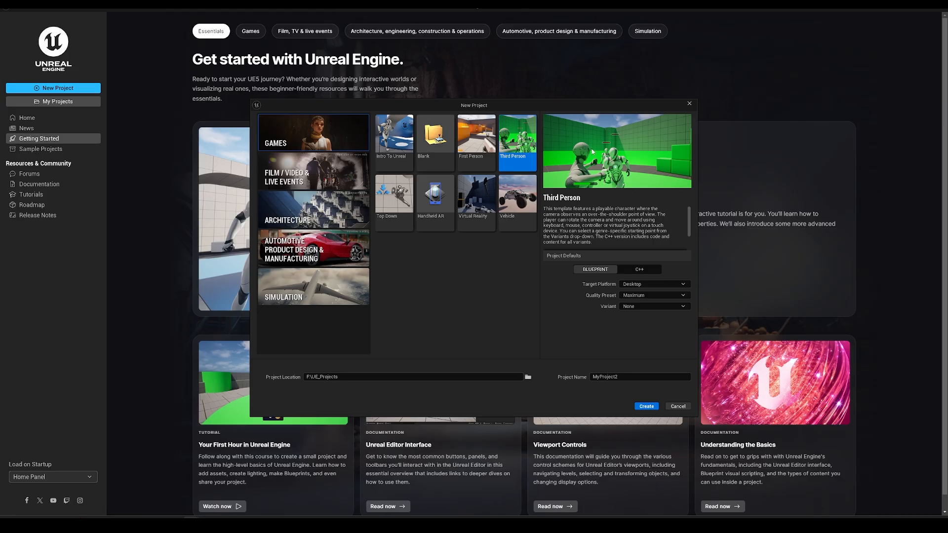
{"action": "left_click_drag", "start_coordinate": [649, 377], "coordinate": [483, 370]}
{"action": "type", "text": "TARS"}
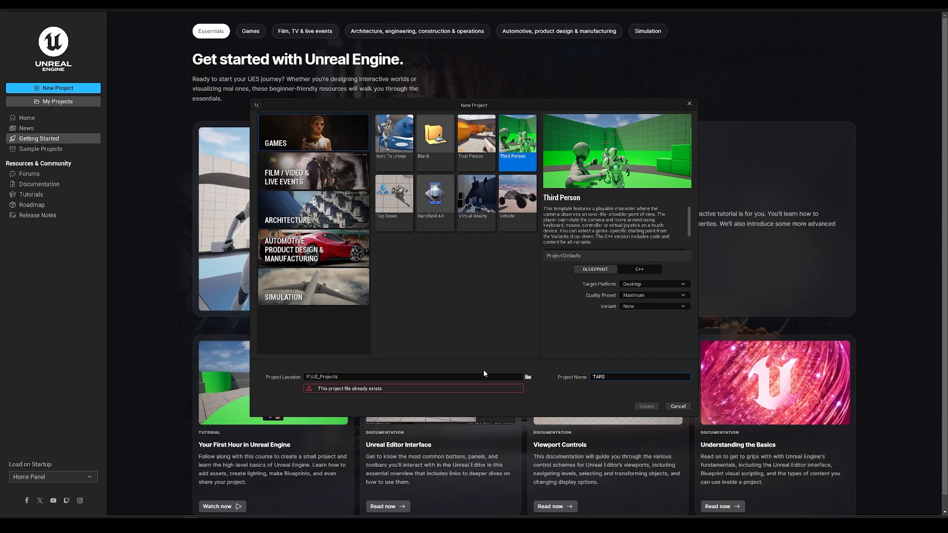
{"action": "type", "text": "_Turorial"}
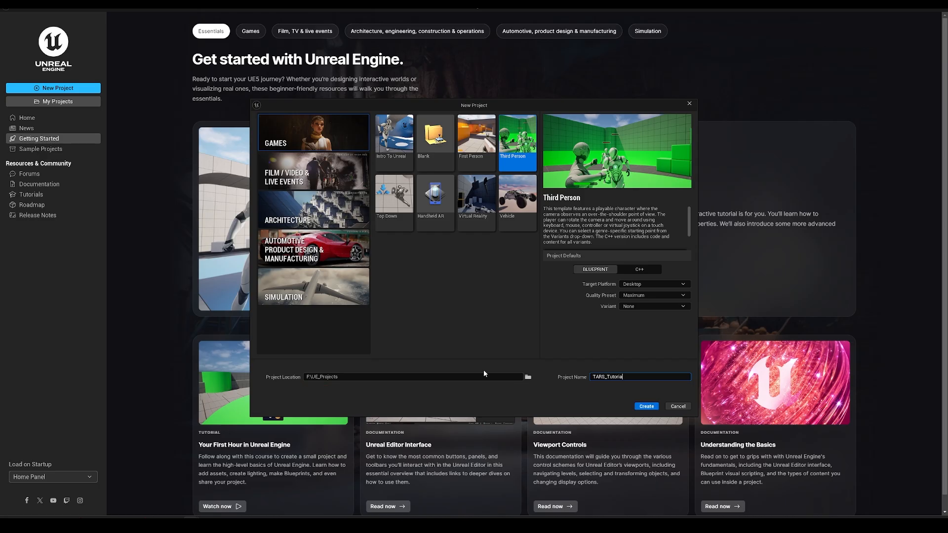
{"action": "left_click", "coordinate": [645, 407]}
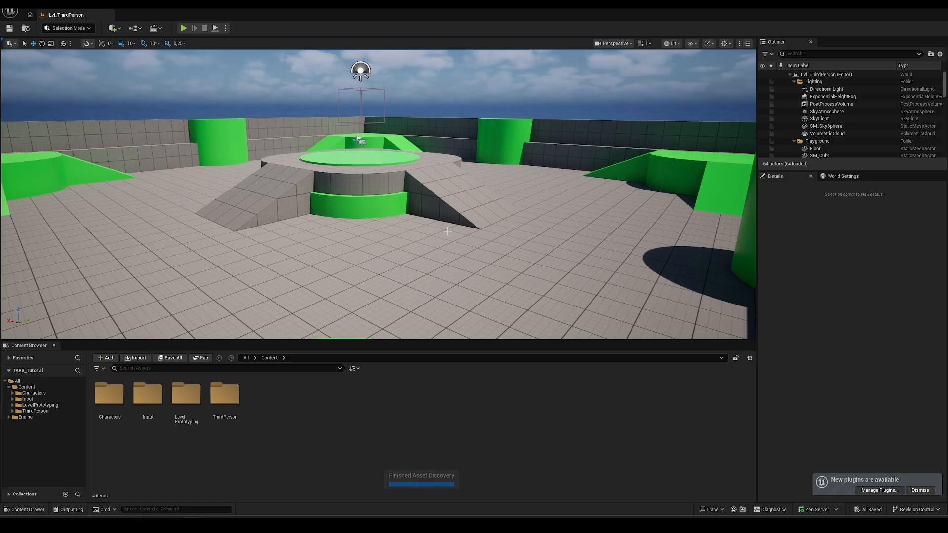
{"action": "right_click_drag", "start_coordinate": [448, 193], "coordinate": [462, 169]}
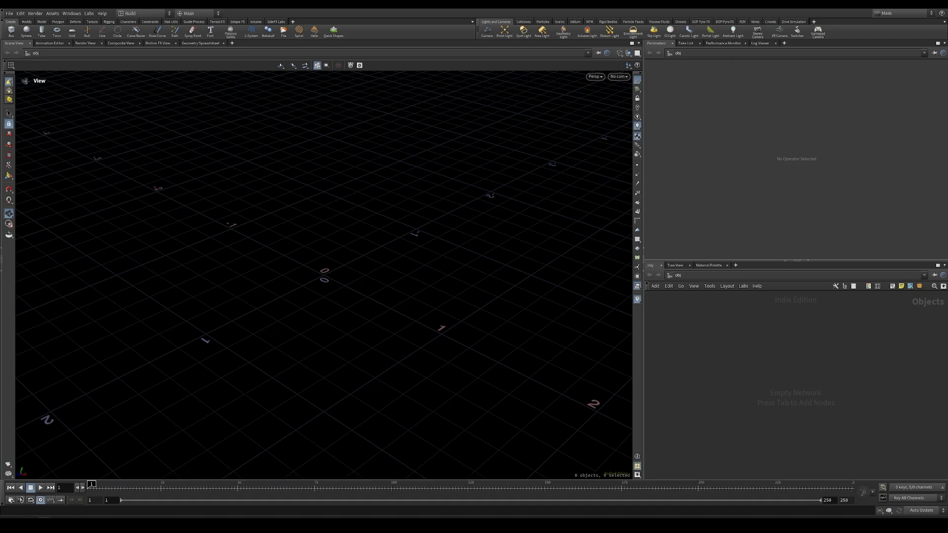
- In File Explorer, open the Unreal project's Content folder at F:\UE_Projects\TARS_Tutorial\Content and copy its path
{"action": "key", "text": "super+e"}
{"action": "scroll", "coordinate": [215, 288], "scroll_direction": "down", "scroll_amount": 3}
{"action": "left_click", "coordinate": [246, 326]}
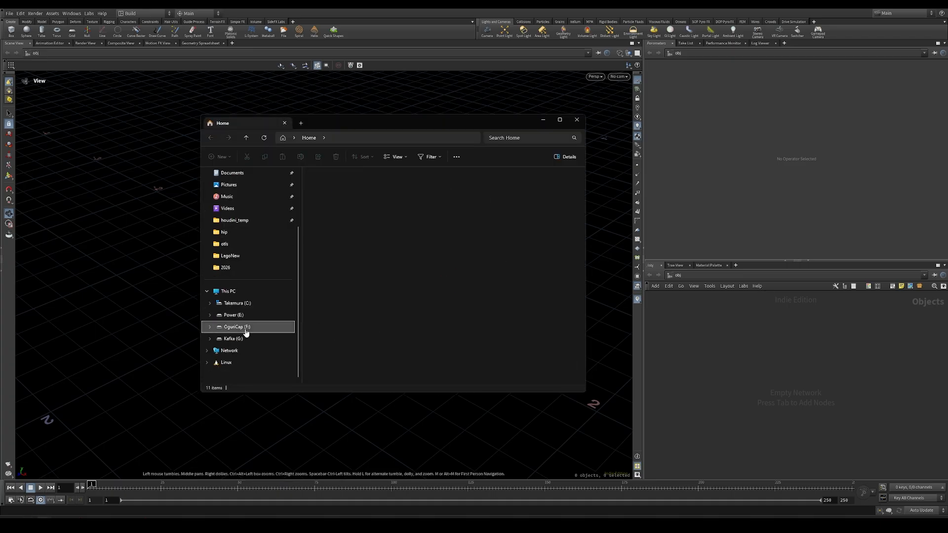
{"action": "double_click", "coordinate": [349, 245]}
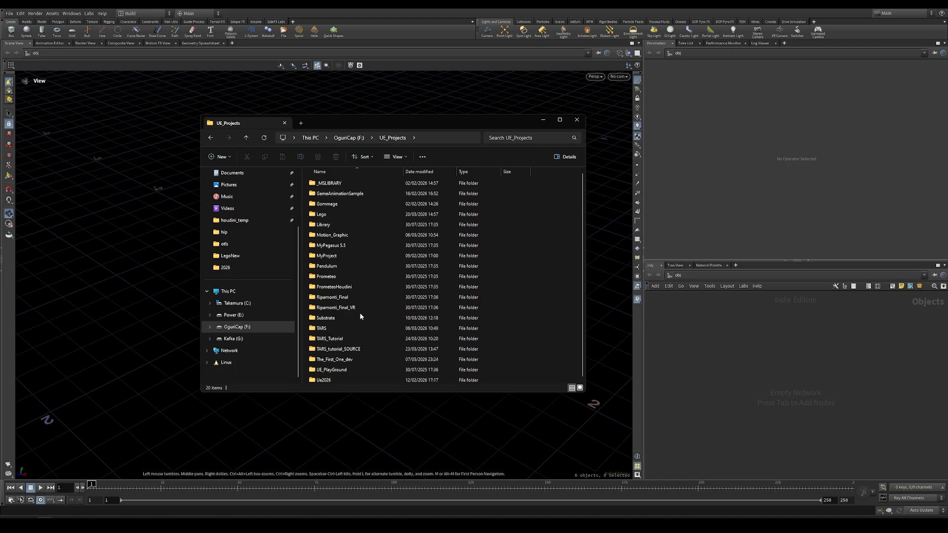
{"action": "double_click", "coordinate": [355, 339]}
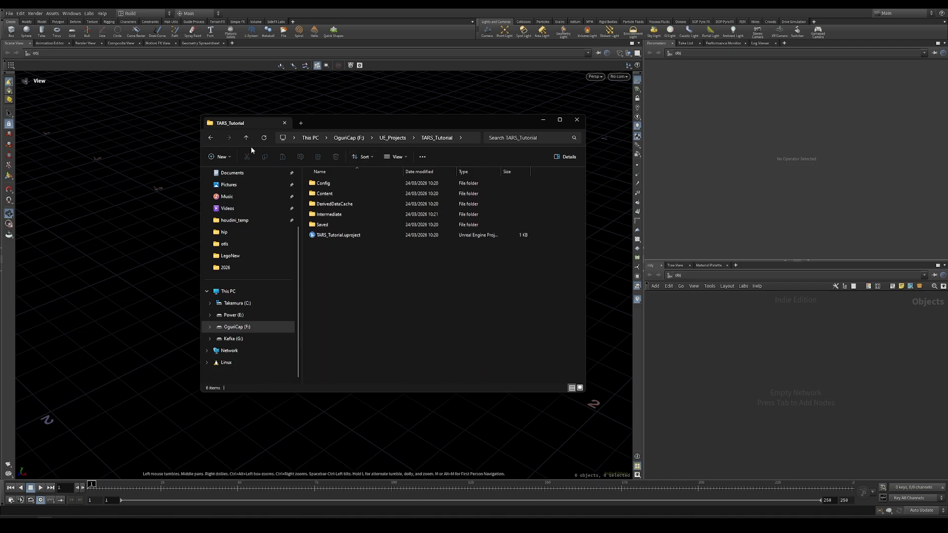
{"action": "double_click", "coordinate": [326, 195]}
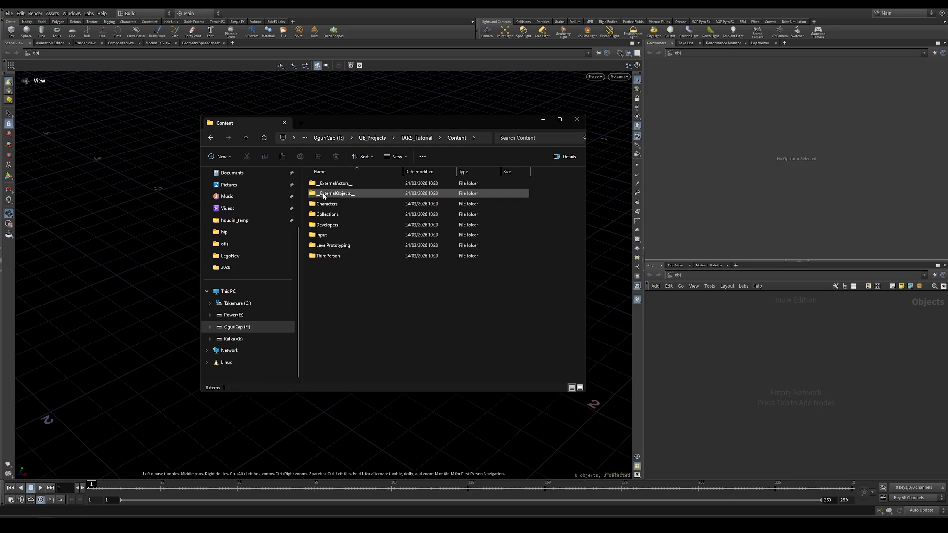
{"action": "left_click", "coordinate": [399, 137]}
{"action": "key", "text": "ctrl+c"}
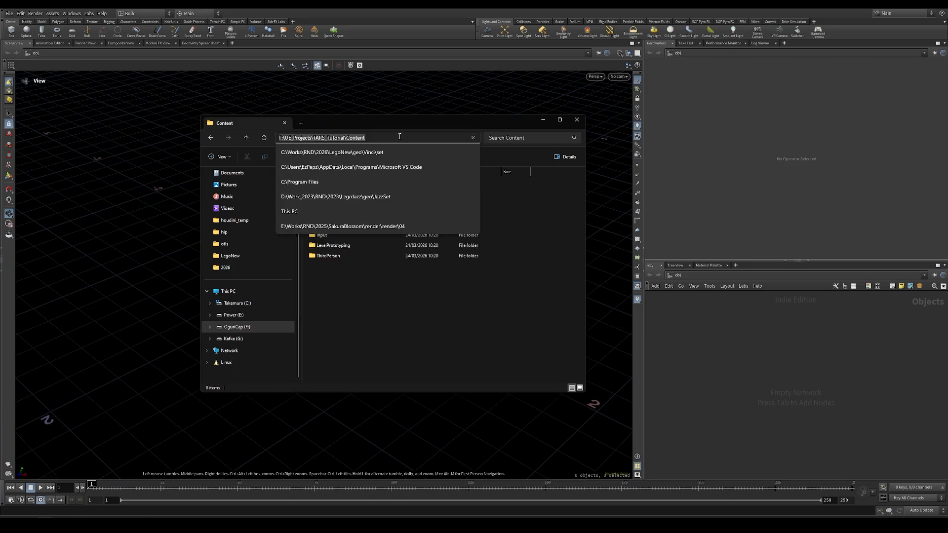
- Back in Houdini, open the Aliases and Variables settings and name a new variable UEPROJECT
{"action": "left_click", "coordinate": [724, 341]}
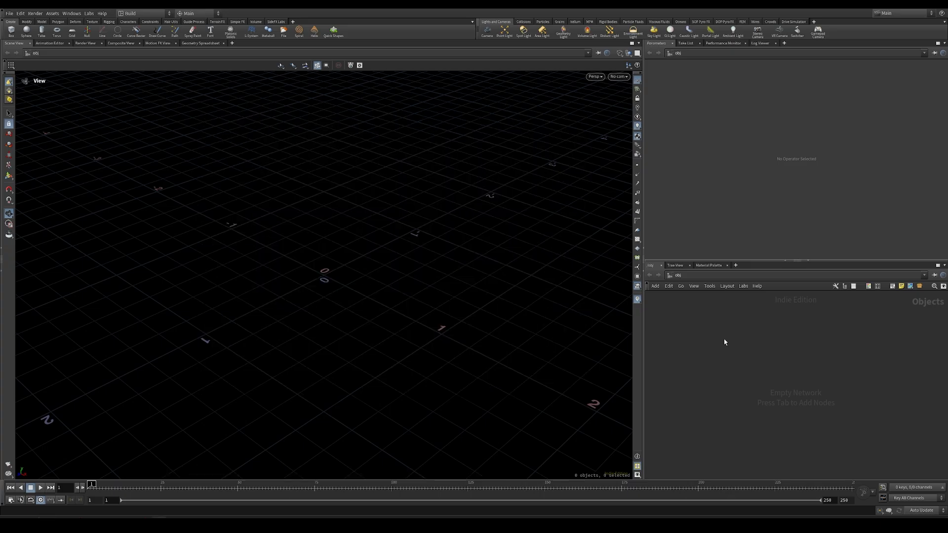
{"action": "left_click", "coordinate": [21, 13]}
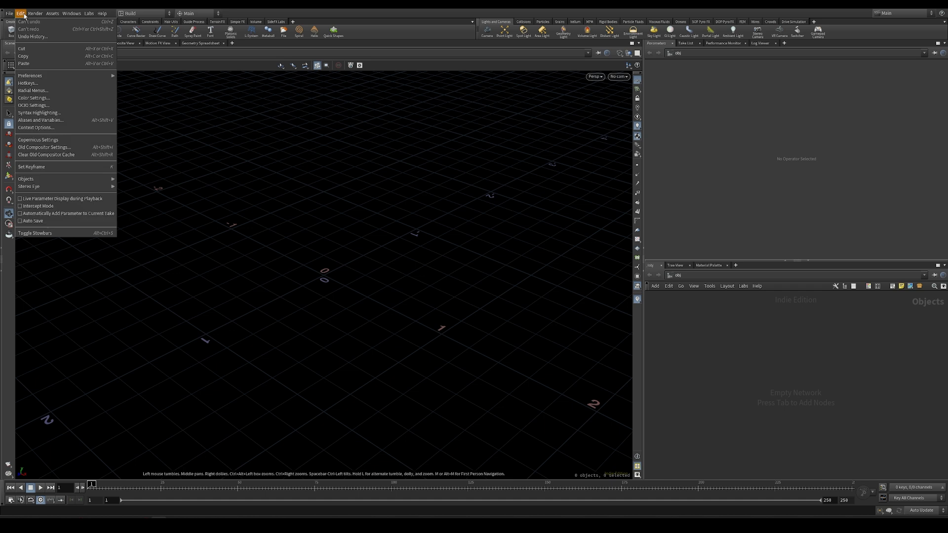
{"action": "left_click", "coordinate": [64, 120]}
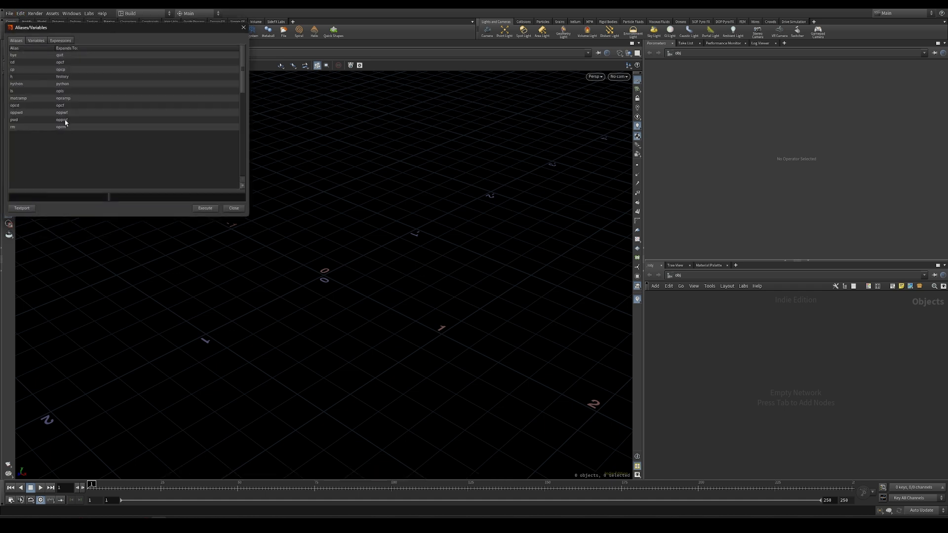
{"action": "left_click_drag", "start_coordinate": [108, 31], "coordinate": [467, 64]}
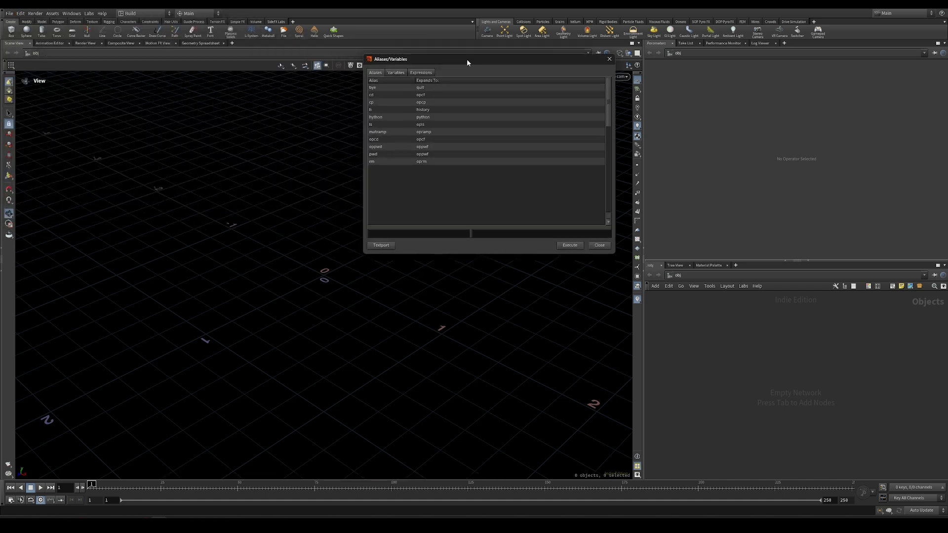
{"action": "left_click", "coordinate": [393, 72]}
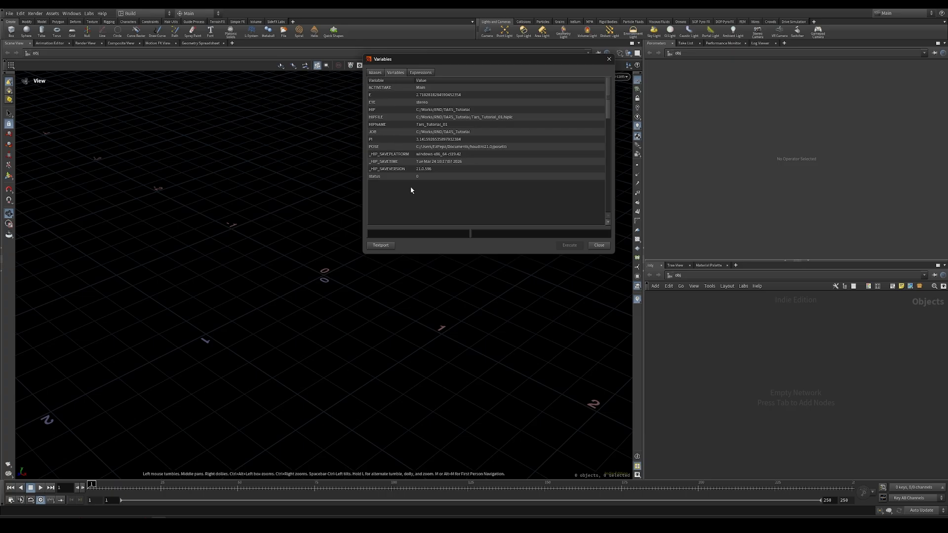
{"action": "left_click", "coordinate": [426, 232]}
{"action": "type", "text": "UEPROJECT"}
- Set the UEPROJECT variable's value to F:/UE_Projects/TARS_Tutorial/Content using forward slashes, add it and close the dialog
{"action": "left_click", "coordinate": [495, 234]}
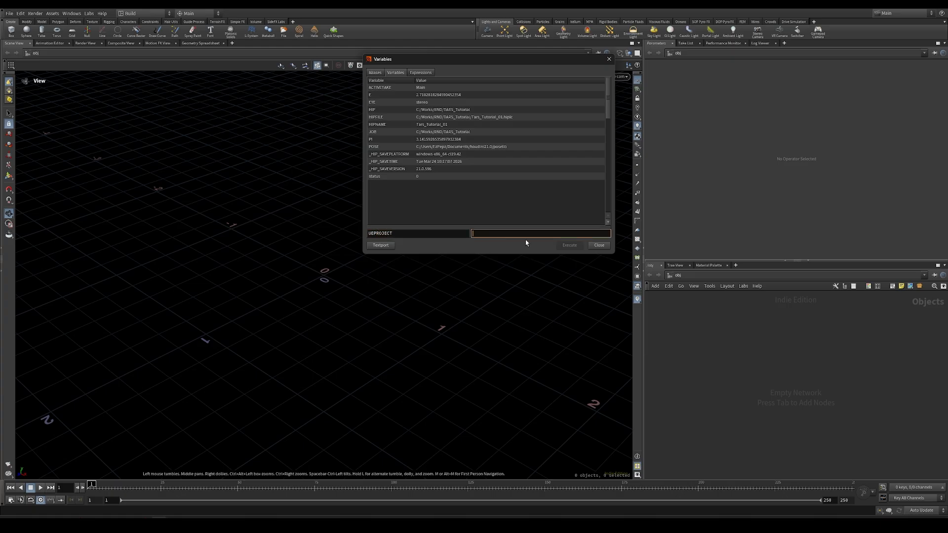
{"action": "key", "text": "ctrl+v"}
{"action": "key", "text": "BackSpace"}
{"action": "type", "text": "/"}
{"action": "key", "text": "BackSpace"}
{"action": "type", "text": "/"}
{"action": "key", "text": "Right"}
{"action": "key", "text": "BackSpace"}
{"action": "type", "text": "/"}
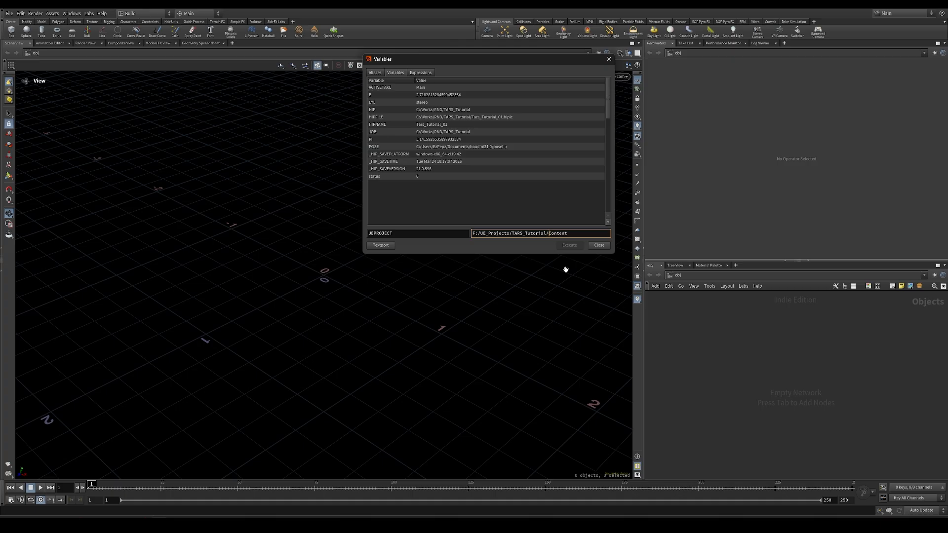
{"action": "key", "text": "Return"}
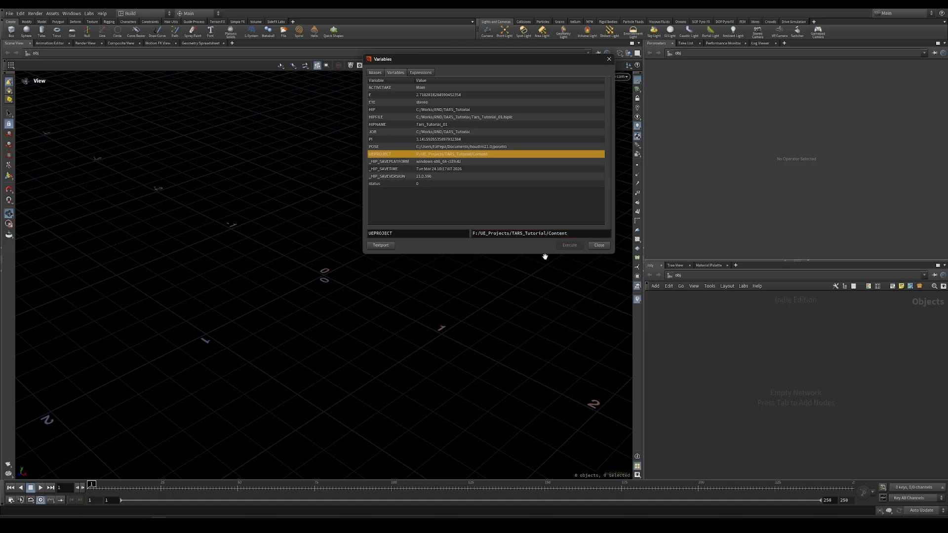
{"action": "left_click", "coordinate": [599, 245]}
- Create a test Geometry object and add a File node inside it
{"action": "key", "text": "Tab"}
{"action": "type", "text": "geo"}
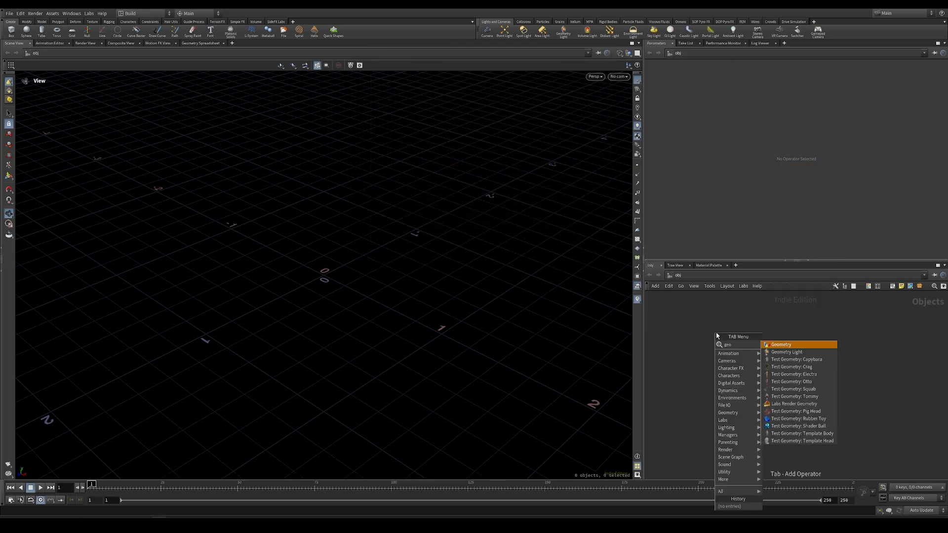
{"action": "key", "text": "Return"}
{"action": "left_click", "coordinate": [716, 334]}
{"action": "double_click", "coordinate": [731, 337]}
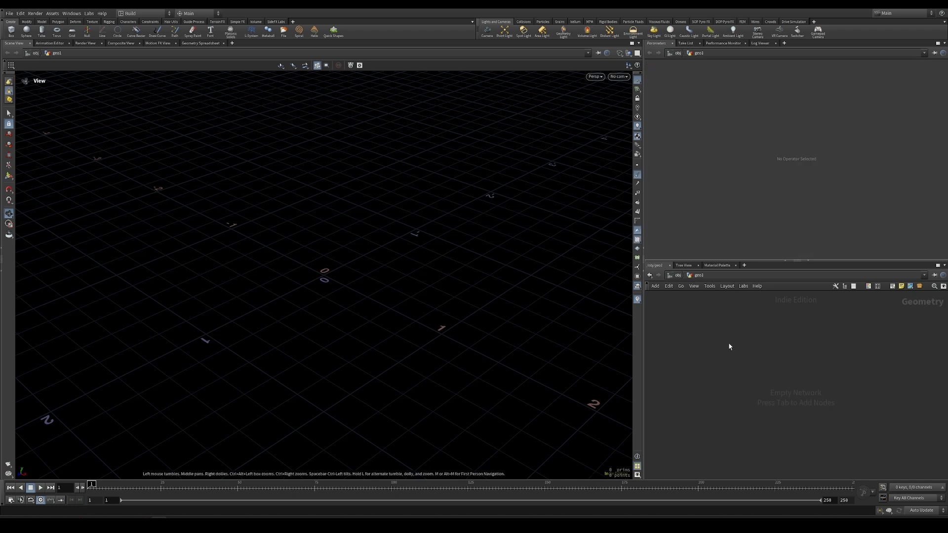
{"action": "key", "text": "Tab"}
{"action": "type", "text": "file"}
{"action": "key", "text": "Return"}
{"action": "left_click", "coordinate": [728, 345]}
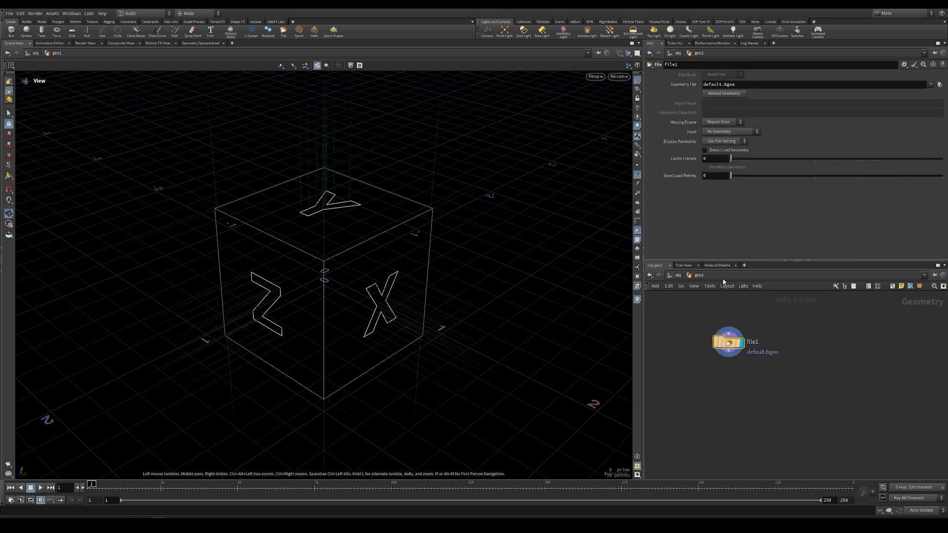
- Set the File node's geometry path to $UEPROJECT and check what the variable expands to
{"action": "left_click", "coordinate": [775, 86]}
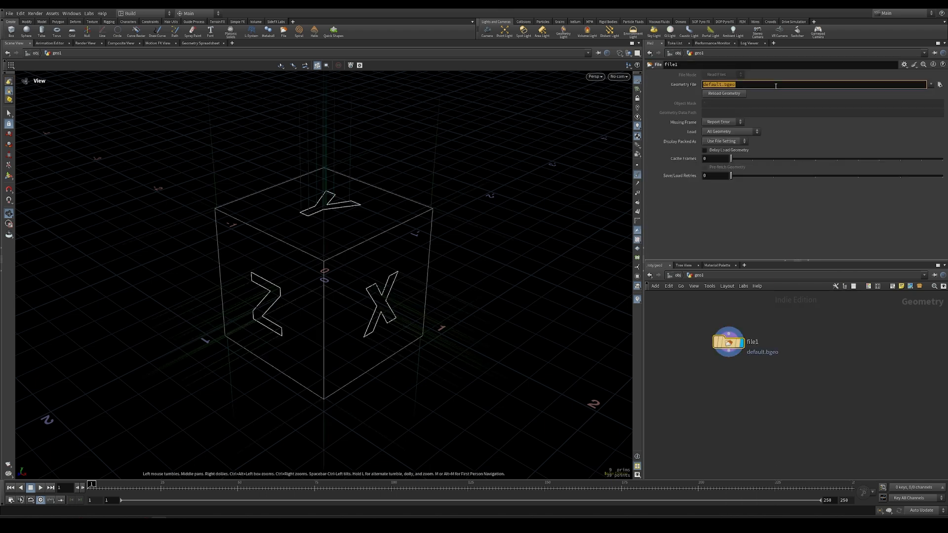
{"action": "type", "text": "$UEPROJECT"}
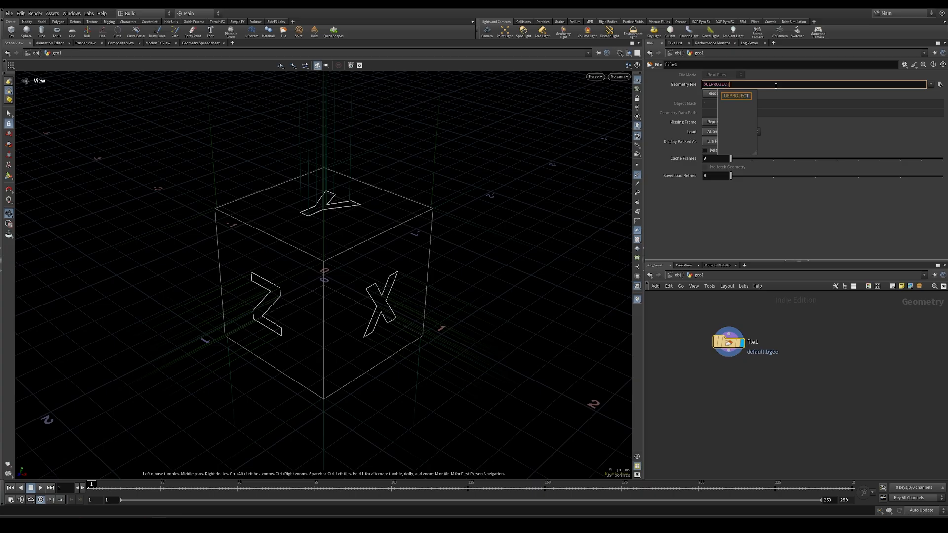
{"action": "key", "text": "Return"}
{"action": "middle_click", "coordinate": [740, 85]}
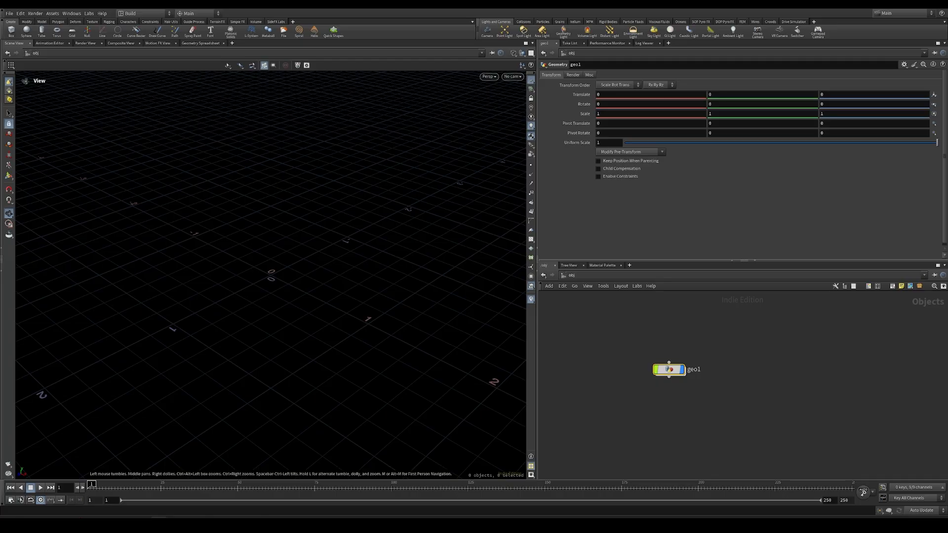
- Delete the test Geometry object from the object network
{"action": "left_click_drag", "start_coordinate": [613, 339], "coordinate": [691, 385]}
{"action": "key", "text": "Delete"}
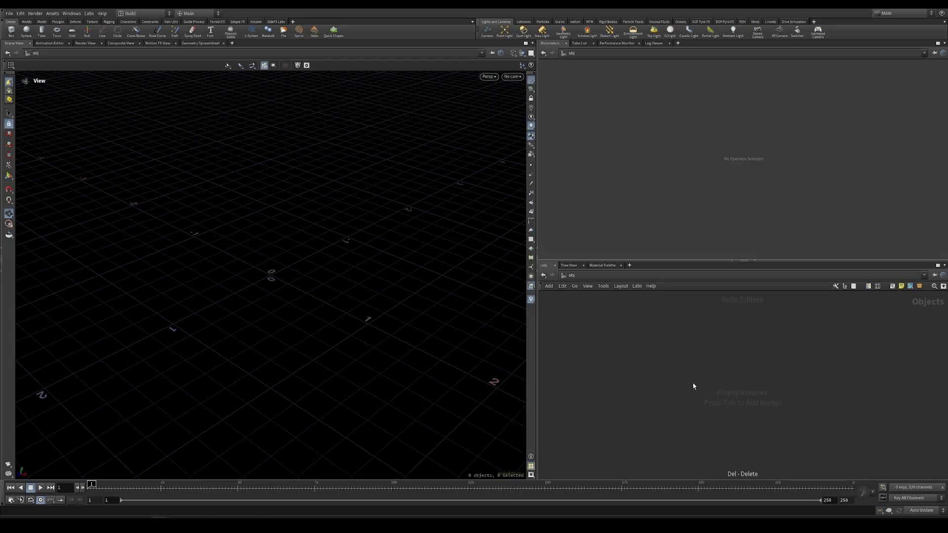
- Create a new Geometry object, rename it TARS and go inside it
{"action": "key", "text": "Tab"}
{"action": "left_click", "coordinate": [765, 165]}
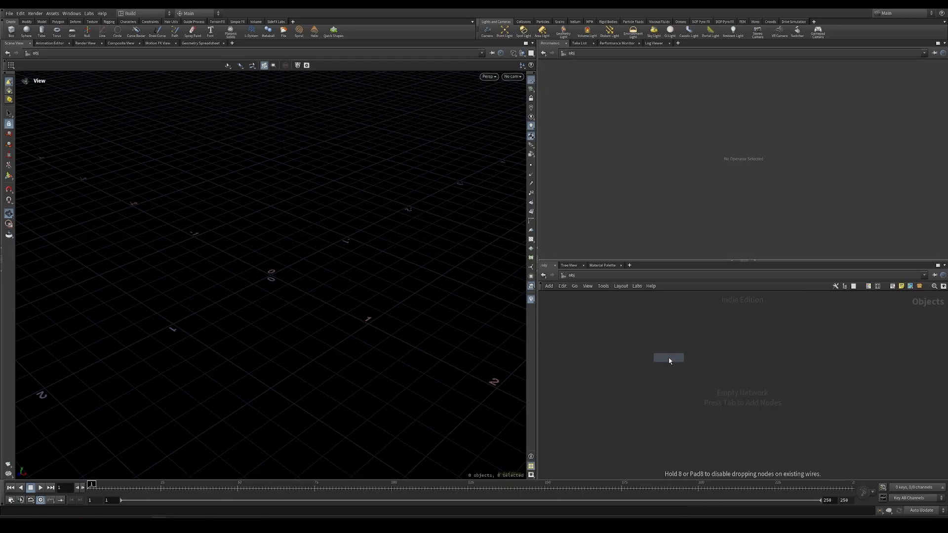
{"action": "left_click", "coordinate": [669, 358]}
{"action": "double_click", "coordinate": [699, 358]}
{"action": "type", "text": "TARS"}
{"action": "key", "text": "Return"}
{"action": "double_click", "coordinate": [671, 360]}
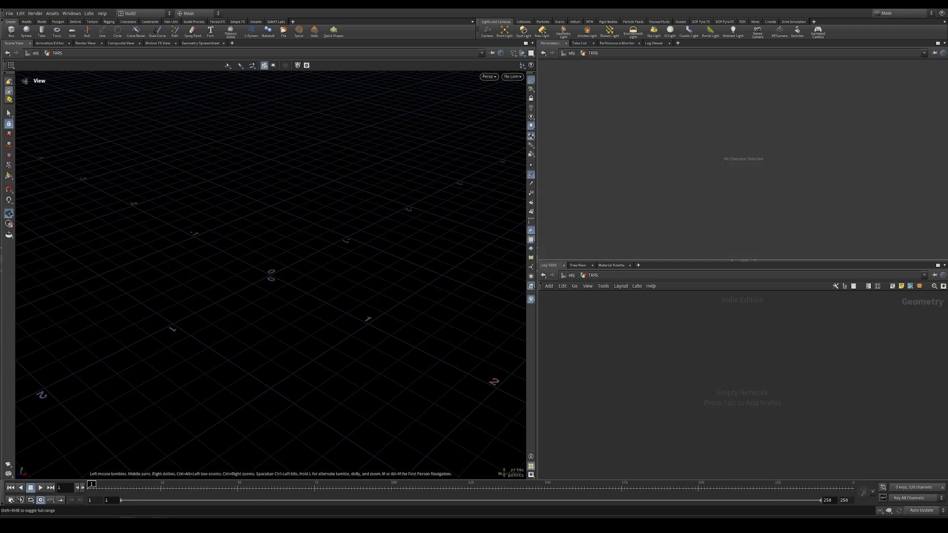
- Add a Box node inside the TARS geometry network
{"action": "left_click", "coordinate": [141, 523]}
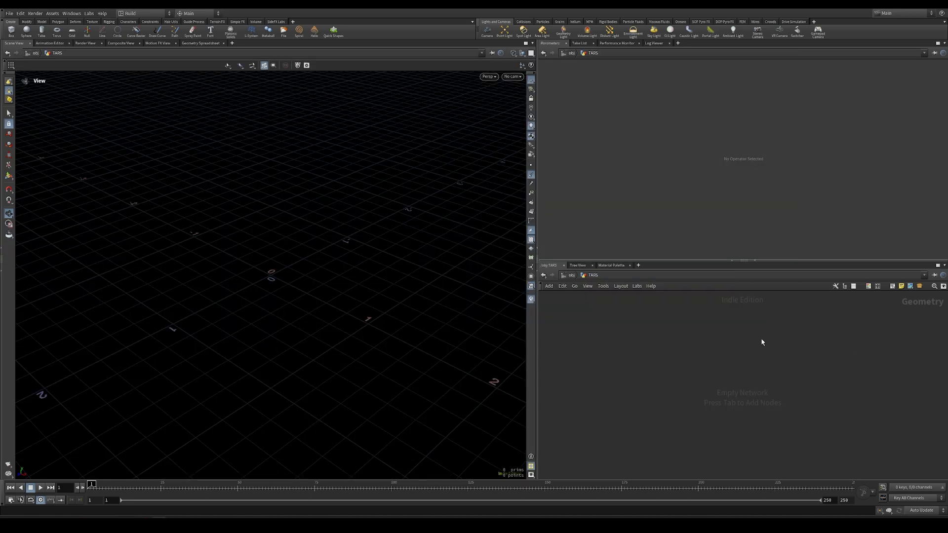
{"action": "key", "text": "Tab"}
{"action": "type", "text": "box"}
{"action": "key", "text": "Return"}
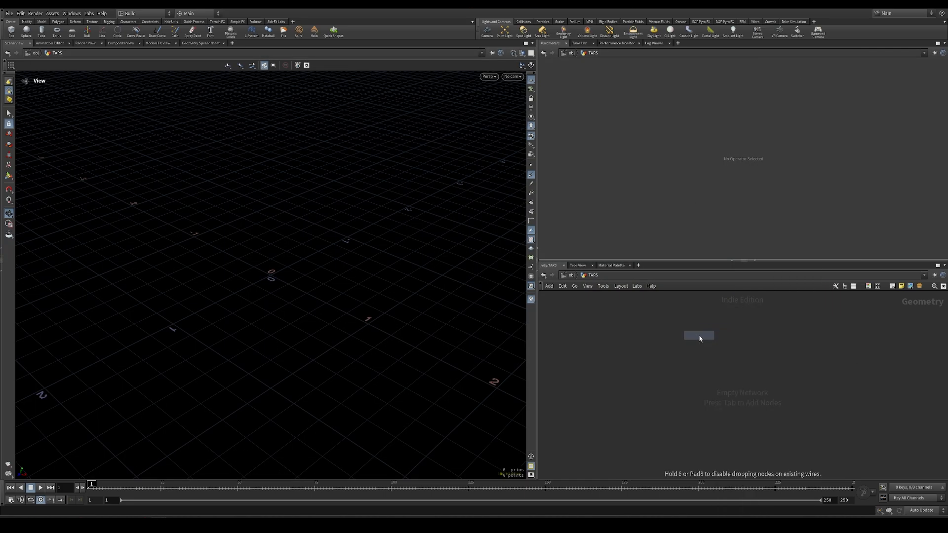
{"action": "left_click", "coordinate": [698, 338]}
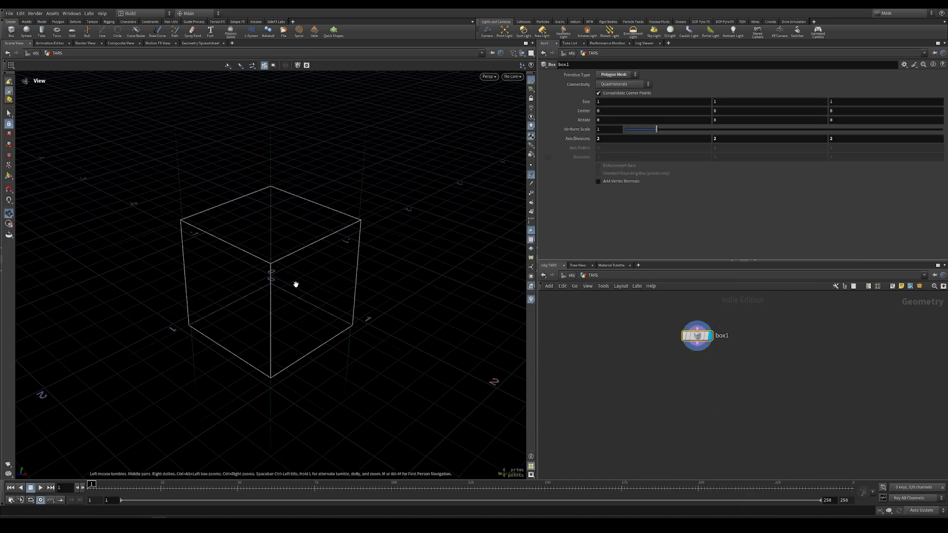
- Set the box's size to 0.225 by 1.8 by 0.225 and switch the viewport to shaded display
{"action": "scroll", "coordinate": [195, 227], "scroll_direction": "down", "scroll_amount": 10}
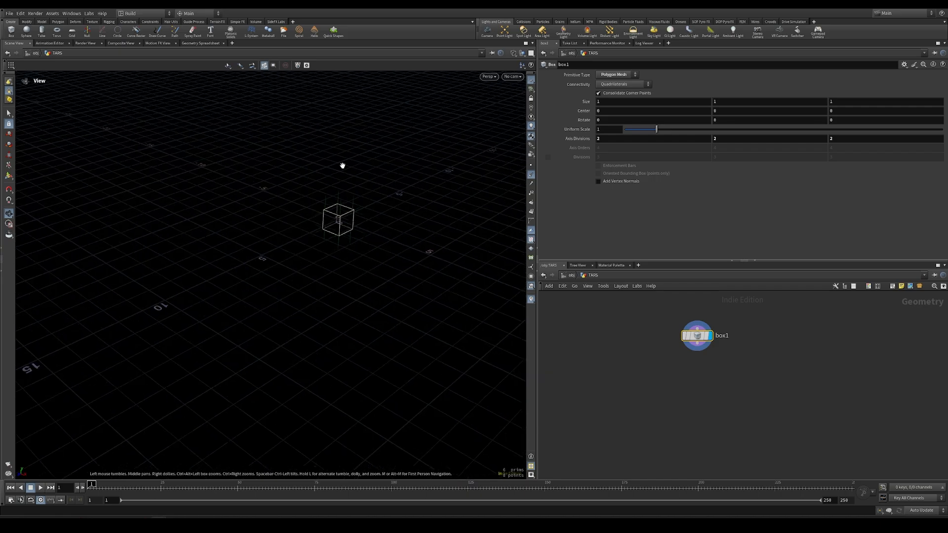
{"action": "left_click", "coordinate": [650, 101]}
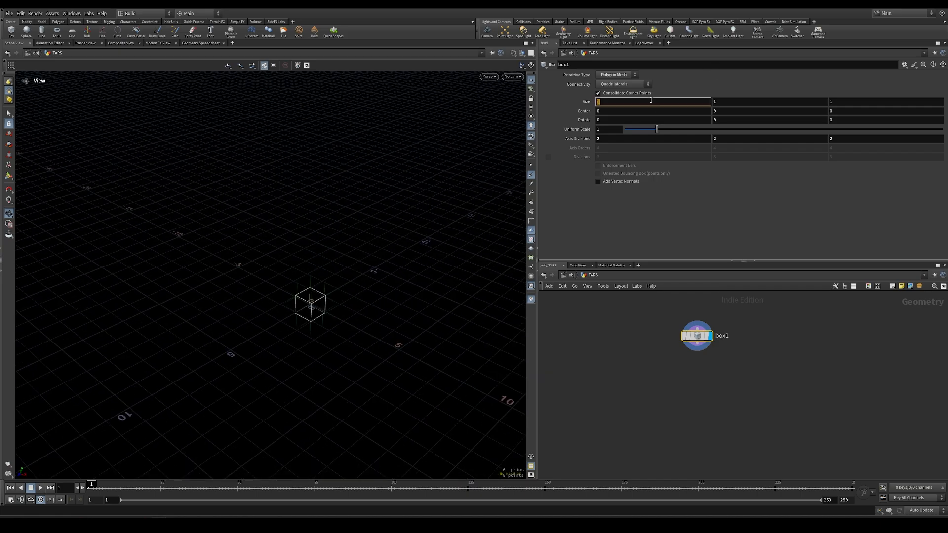
{"action": "type", "text": "0.225"}
{"action": "key", "text": "Return"}
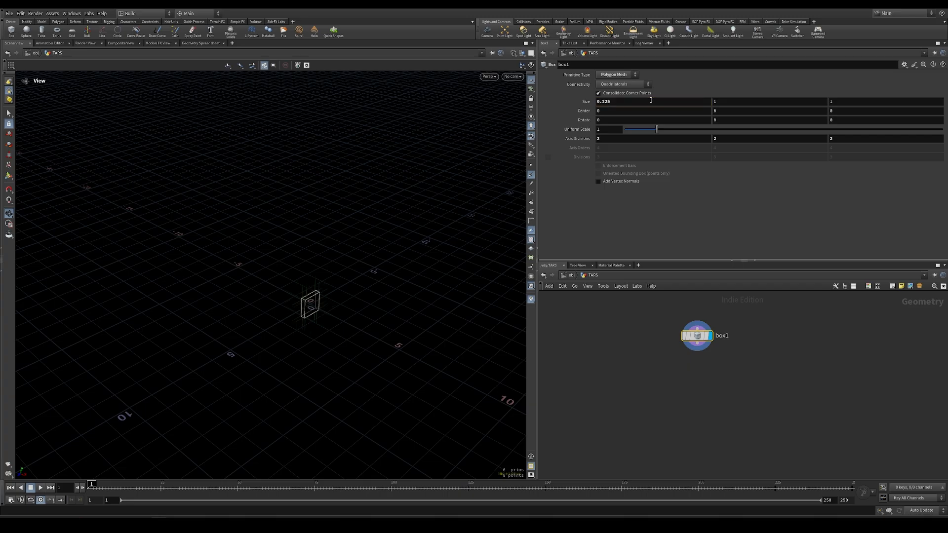
{"action": "left_click", "coordinate": [856, 100]}
{"action": "type", "text": "0.225"}
{"action": "key", "text": "Return"}
{"action": "right_click_drag", "start_coordinate": [317, 324], "coordinate": [287, 140]}
{"action": "left_click", "coordinate": [750, 101]}
{"action": "type", "text": "1.8"}
{"action": "key", "text": "Return"}
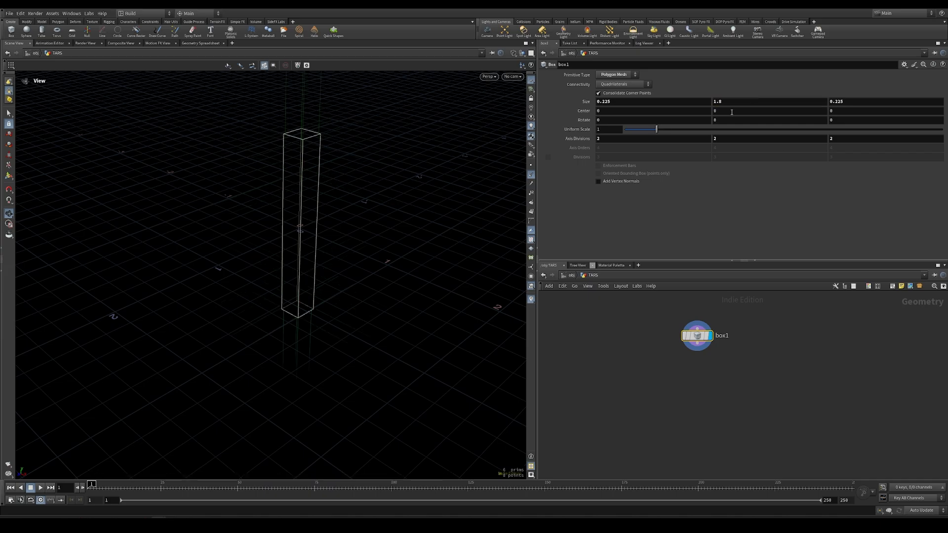
{"action": "key", "text": "w"}
{"action": "left_click_drag", "start_coordinate": [333, 277], "coordinate": [249, 386]}
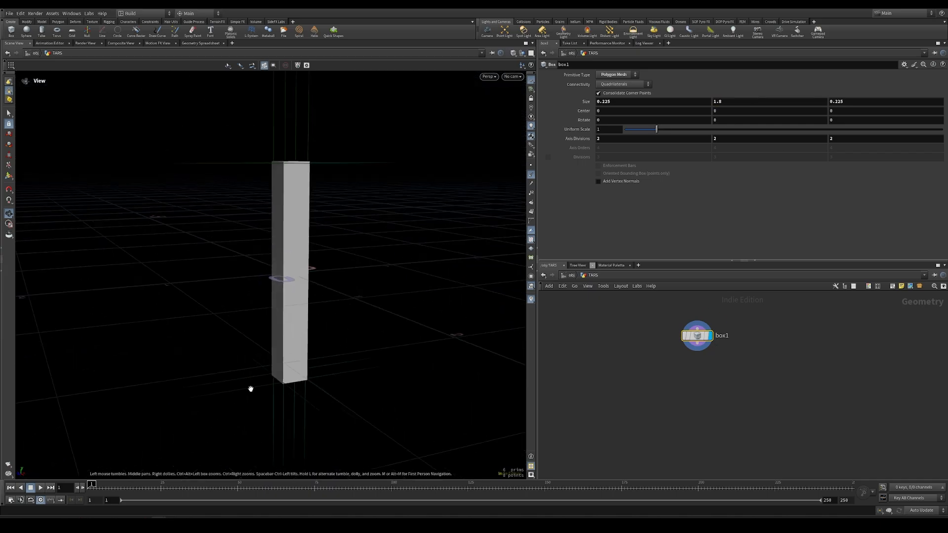
- Check the TARS reference images for the proportions and panel segments of a single leg
{"action": "left_click", "coordinate": [126, 517]}
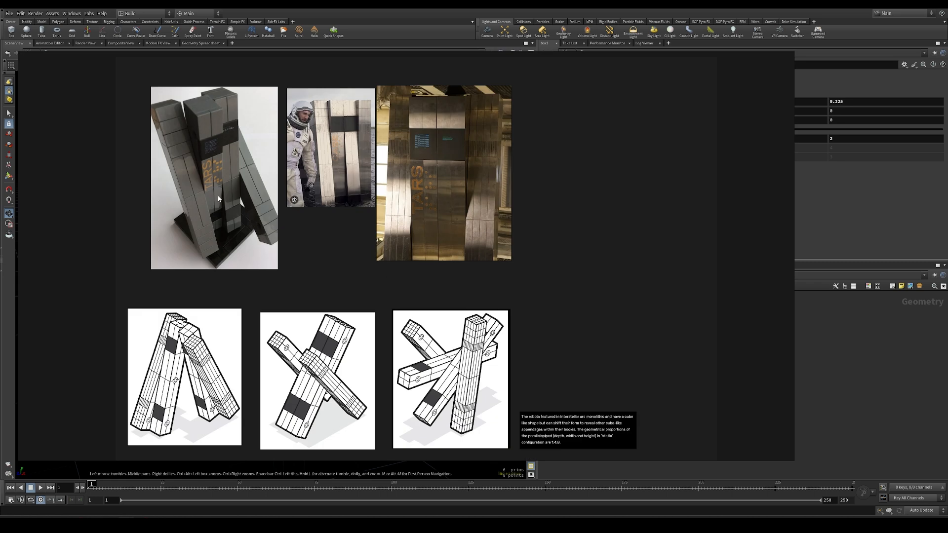
{"action": "left_click", "coordinate": [827, 367]}
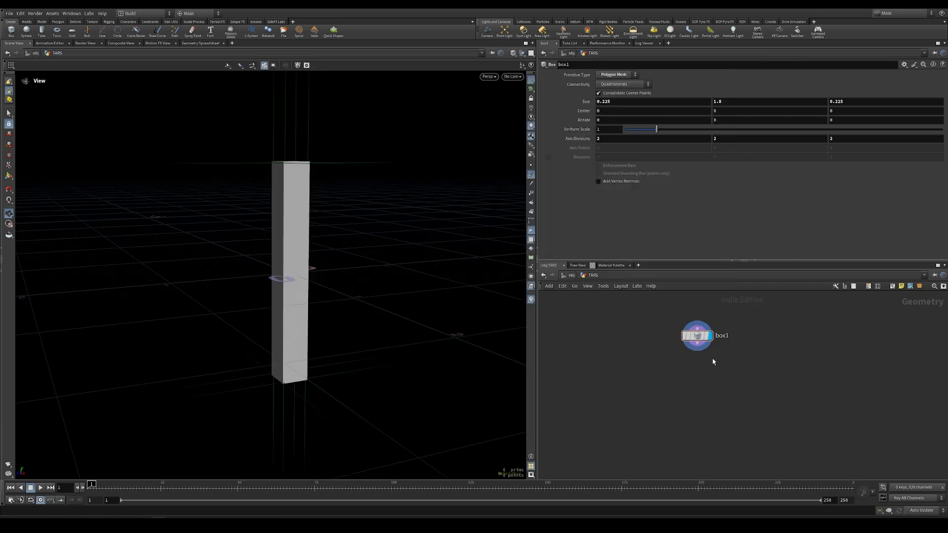
{"action": "left_click_drag", "start_coordinate": [276, 276], "coordinate": [262, 321]}
{"action": "left_click", "coordinate": [127, 518]}
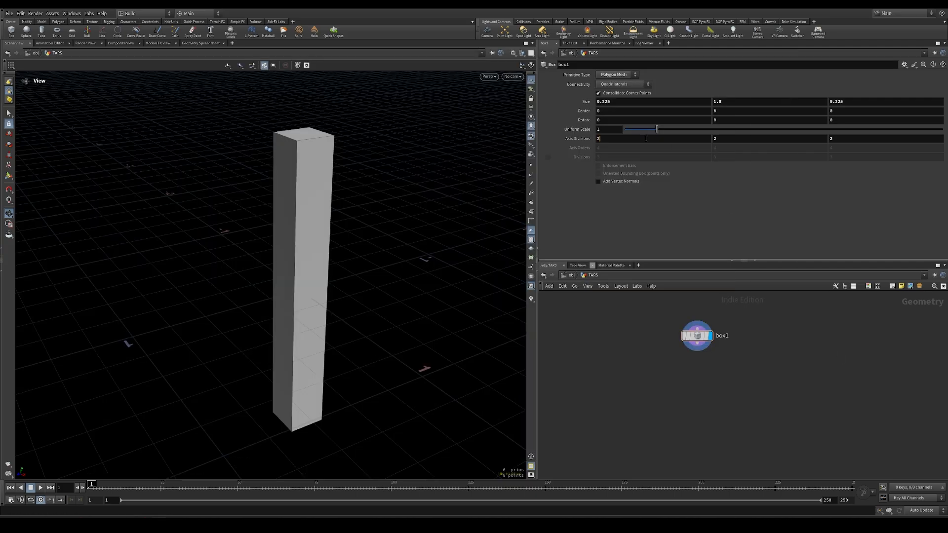
- Set the box's axis divisions to 5 in X, Y and Z
{"action": "left_click", "coordinate": [645, 138]}
{"action": "type", "text": "5"}
{"action": "key", "text": "Tab"}
{"action": "type", "text": "5"}
{"action": "key", "text": "Tab"}
{"action": "type", "text": "52"}
{"action": "key", "text": "Return"}
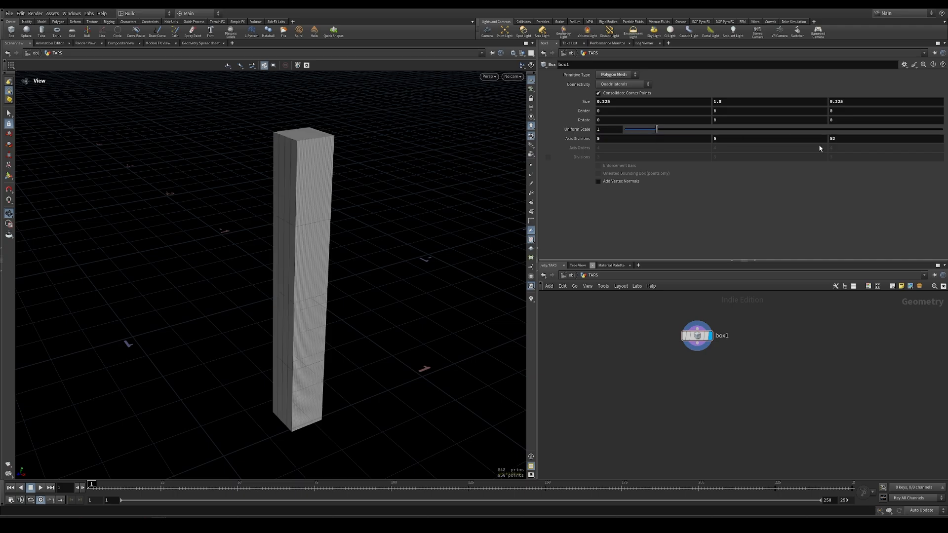
{"action": "left_click", "coordinate": [834, 139]}
{"action": "type", "text": "5"}
{"action": "key", "text": "Return"}
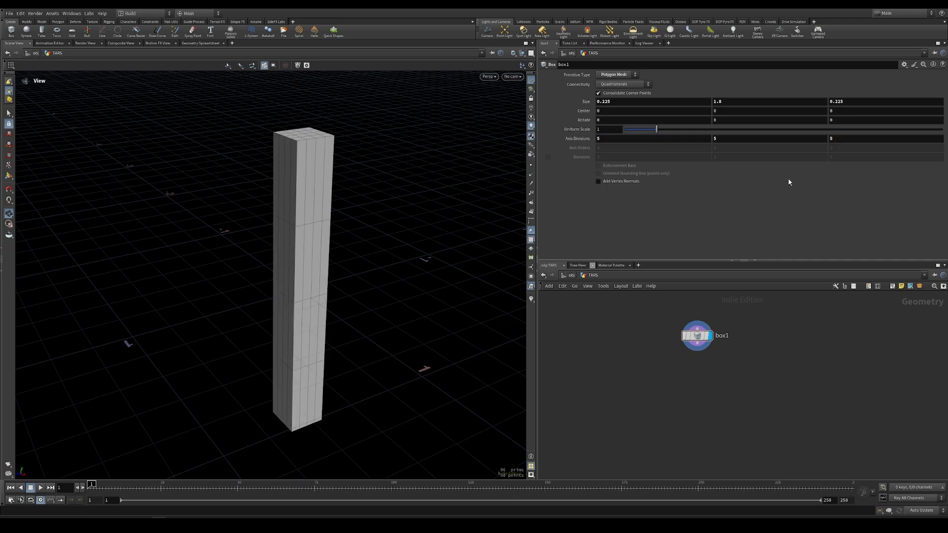
- Compare the divisions on the box's upper end with the TARS reference images
{"action": "left_click", "coordinate": [697, 336]}
{"action": "mouse_move", "coordinate": [291, 161]}
{"action": "left_mouse_down"}
{"action": "mouse_move", "coordinate": [321, 155]}
{"action": "mouse_move", "coordinate": [294, 165]}
{"action": "left_mouse_up"}
{"action": "scroll", "coordinate": [295, 165], "scroll_direction": "up", "scroll_amount": 3}
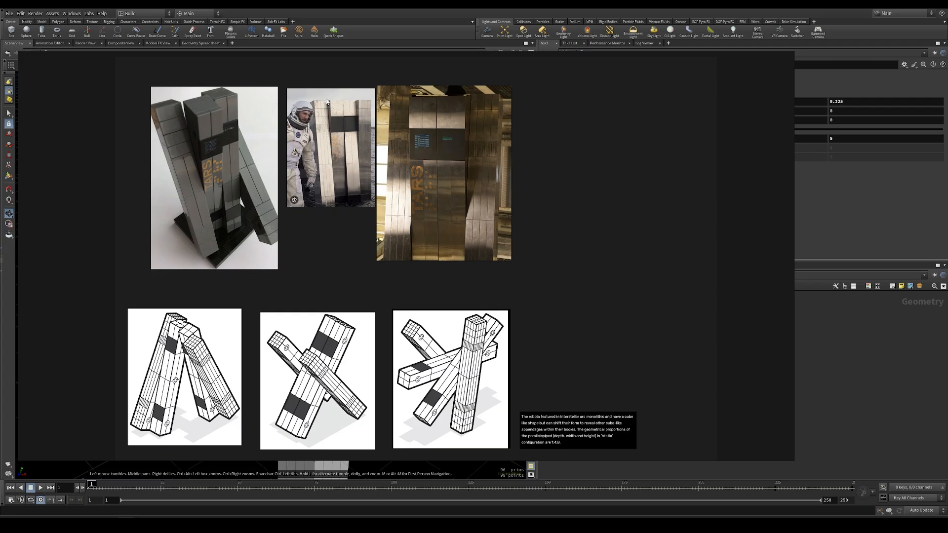
{"action": "left_click", "coordinate": [878, 364]}
- Add a PolySplit node connected below the box node
{"action": "left_click", "coordinate": [695, 336]}
{"action": "left_click_drag", "start_coordinate": [459, 286], "coordinate": [345, 222]}
{"action": "scroll", "coordinate": [269, 272], "scroll_direction": "down", "scroll_amount": 3}
{"action": "key", "text": "Tab"}
{"action": "type", "text": "split"}
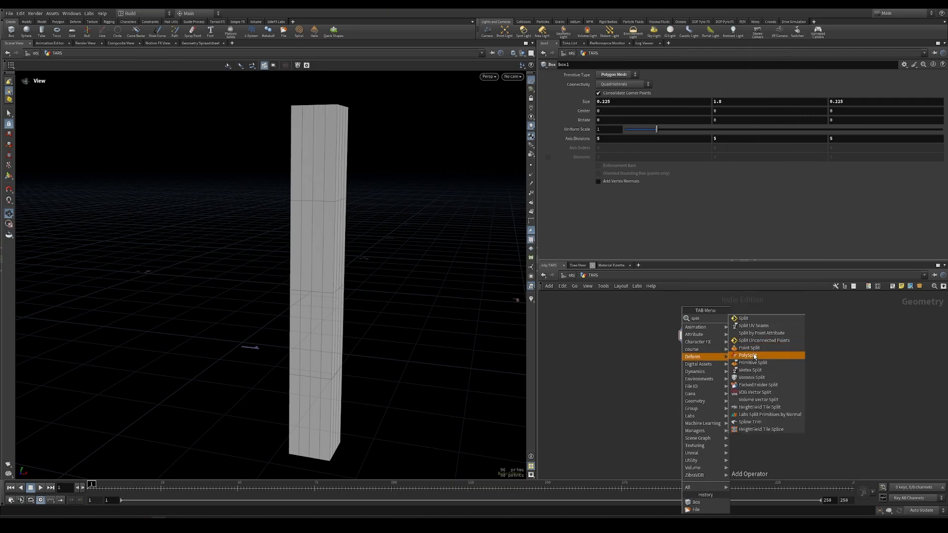
{"action": "left_click", "coordinate": [750, 356]}
{"action": "left_click", "coordinate": [694, 380]}
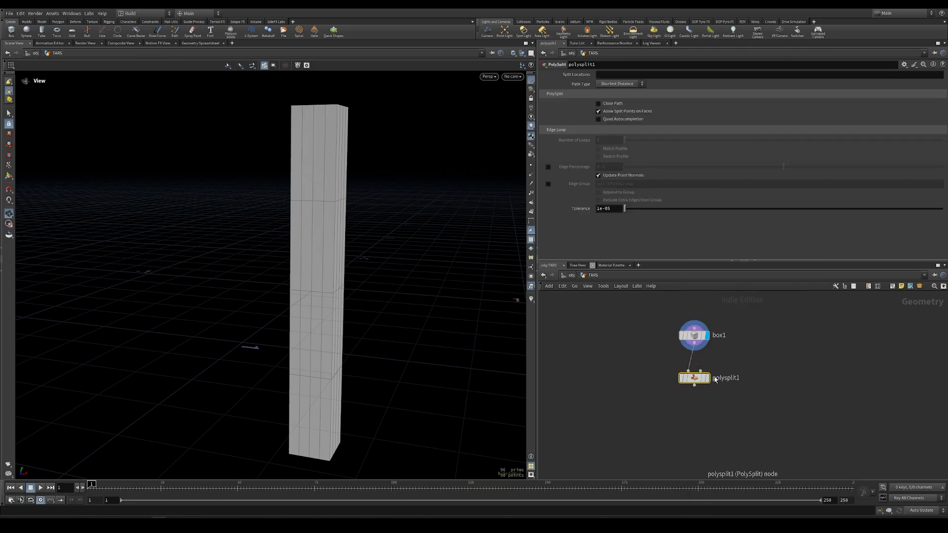
- Display the PolySplit node, set its path type to Edge Loop and insert 3 loops across the box's top section
{"action": "left_click", "coordinate": [615, 84]}
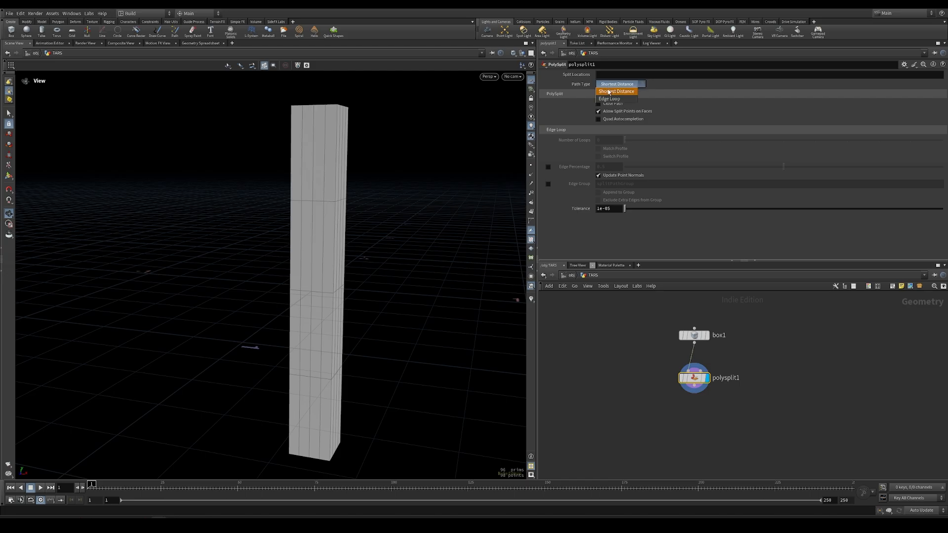
{"action": "left_click", "coordinate": [613, 97]}
{"action": "left_click", "coordinate": [8, 176]}
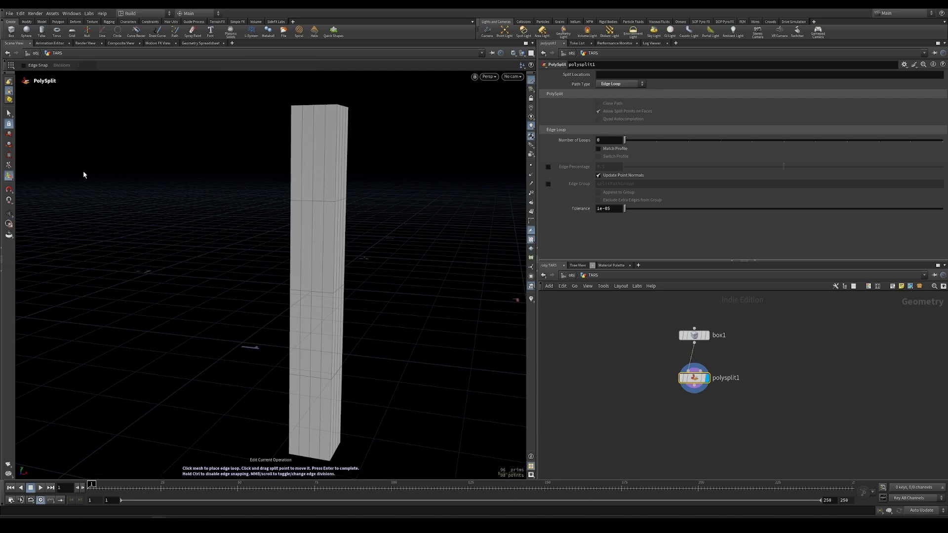
{"action": "left_click", "coordinate": [348, 138]}
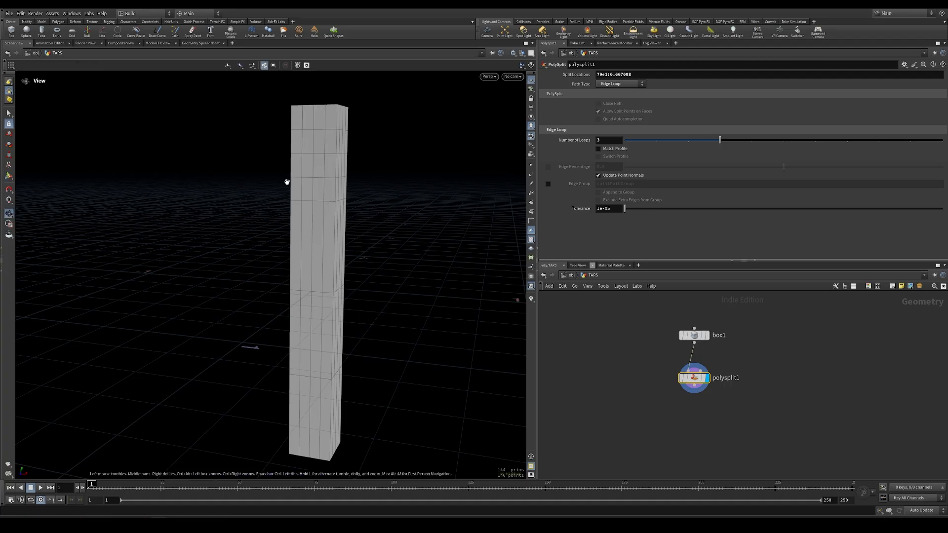
{"action": "left_click_drag", "start_coordinate": [288, 182], "coordinate": [256, 178], "text": "alt"}
{"action": "scroll", "coordinate": [256, 178], "scroll_direction": "down", "scroll_amount": 2, "text": "alt"}
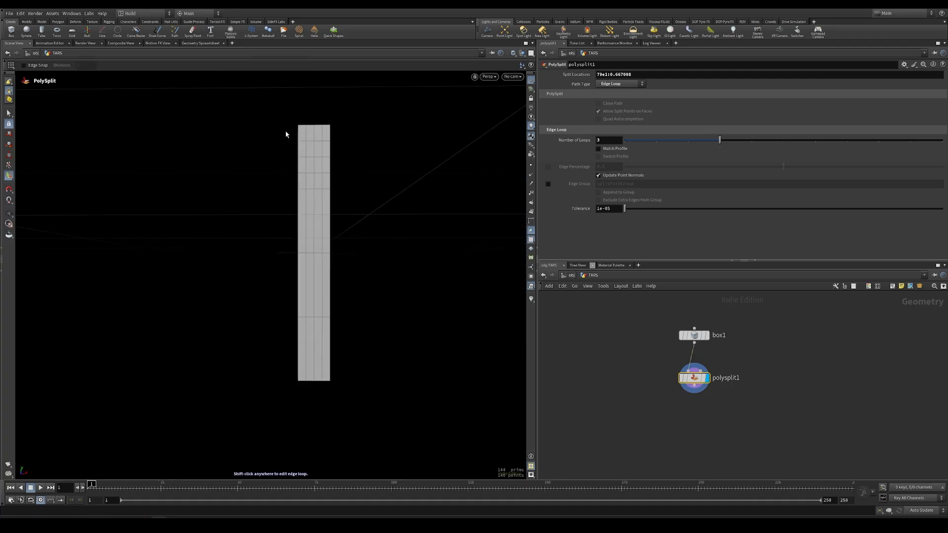
- Duplicate the PolySplit below the first one, clear its split locations and insert 3 loops across the box's bottom section
{"action": "middle_click_drag", "start_coordinate": [690, 380], "coordinate": [680, 345]}
{"action": "left_click_drag", "start_coordinate": [684, 343], "coordinate": [656, 381], "text": "alt"}
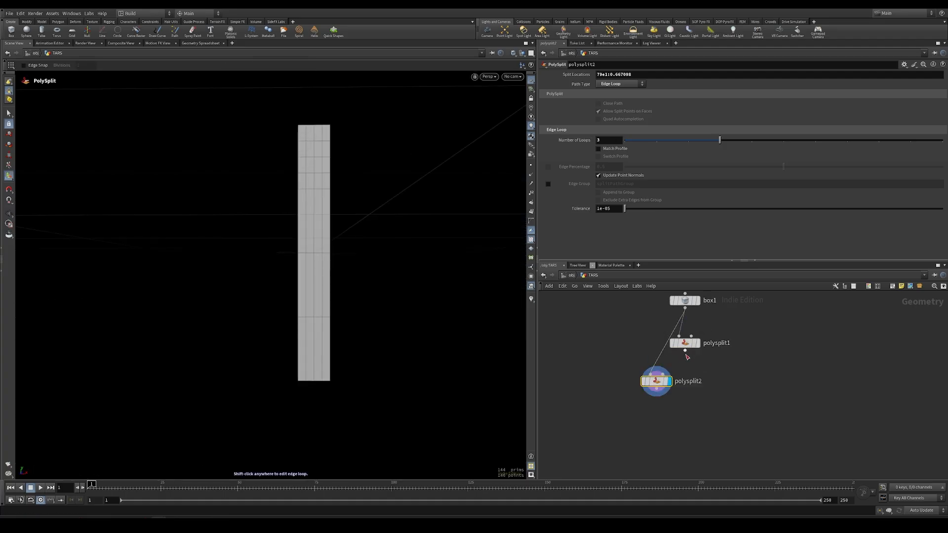
{"action": "key", "text": "l"}
{"action": "left_click", "coordinate": [634, 74]}
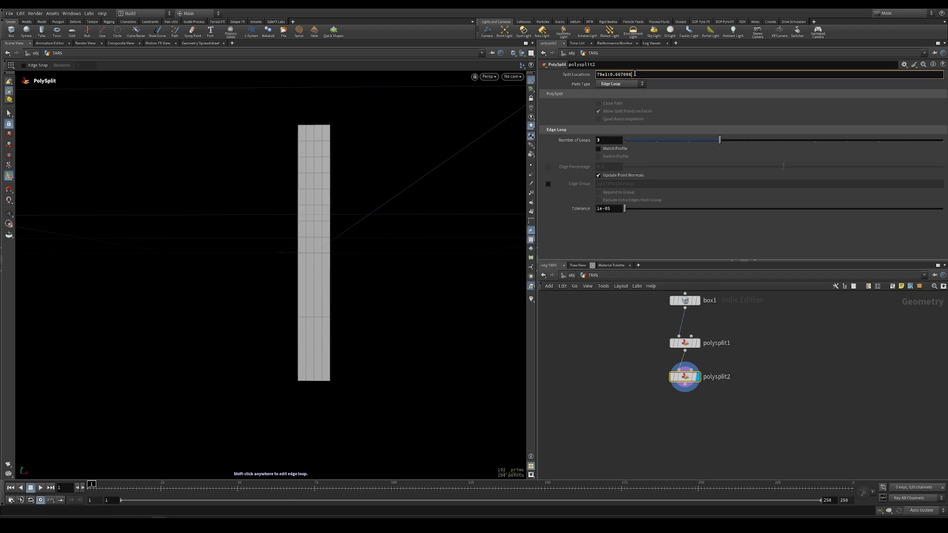
{"action": "key", "text": "BackSpace"}
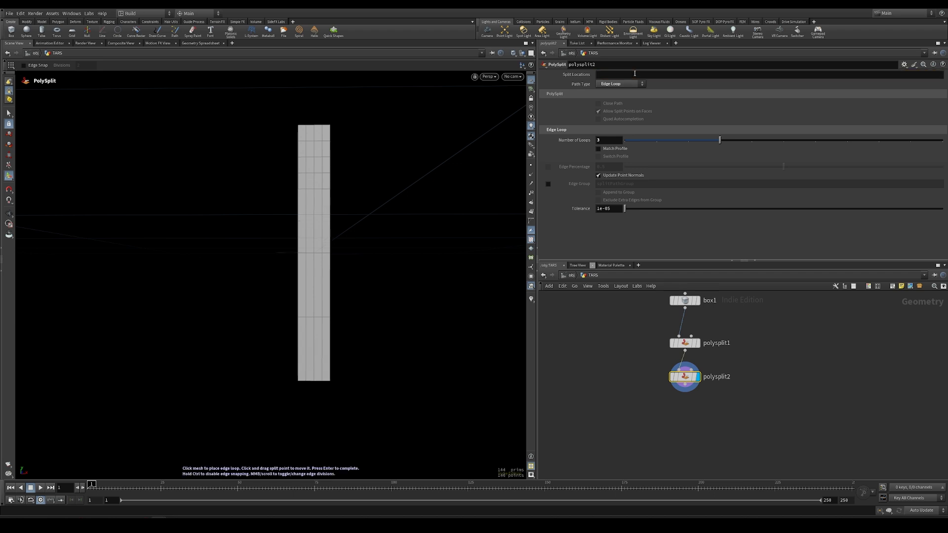
{"action": "left_click", "coordinate": [329, 338]}
{"action": "key", "text": "Return"}
- Inspect the box's edge loops with the viewport's reference grid hidden
{"action": "left_click_drag", "start_coordinate": [431, 283], "coordinate": [376, 289], "text": "alt"}
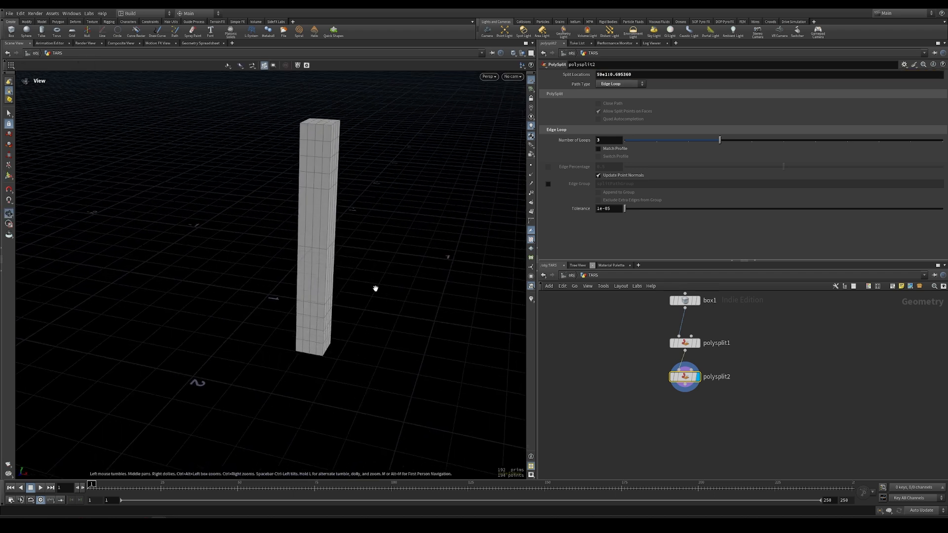
{"action": "scroll", "coordinate": [376, 289], "scroll_direction": "up", "scroll_amount": 3}
{"action": "left_click", "coordinate": [531, 80]}
{"action": "left_click_drag", "start_coordinate": [372, 188], "coordinate": [359, 225], "text": "alt"}
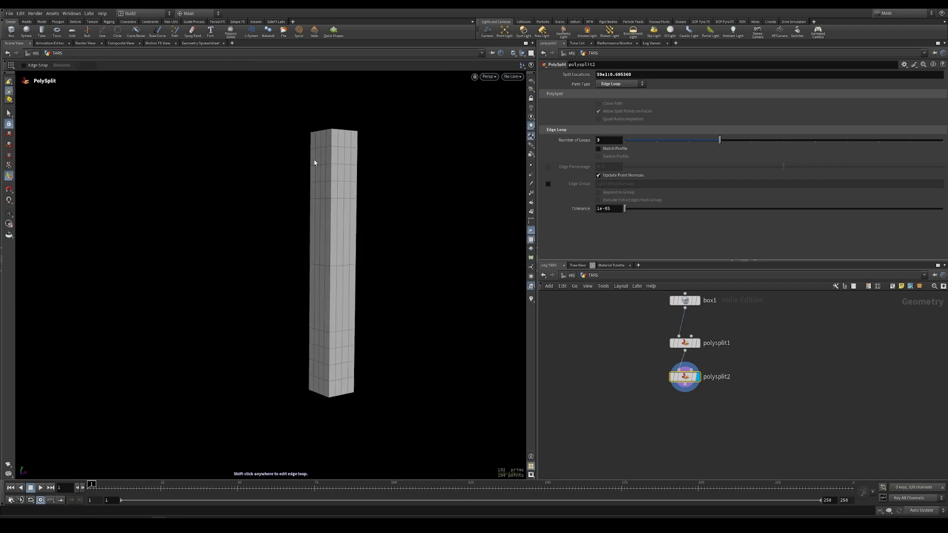
{"action": "mouse_move", "coordinate": [387, 171]}
{"action": "left_mouse_down", "text": "alt"}
{"action": "mouse_move", "coordinate": [380, 178]}
{"action": "mouse_move", "coordinate": [389, 178]}
{"action": "left_mouse_up", "text": "alt"}
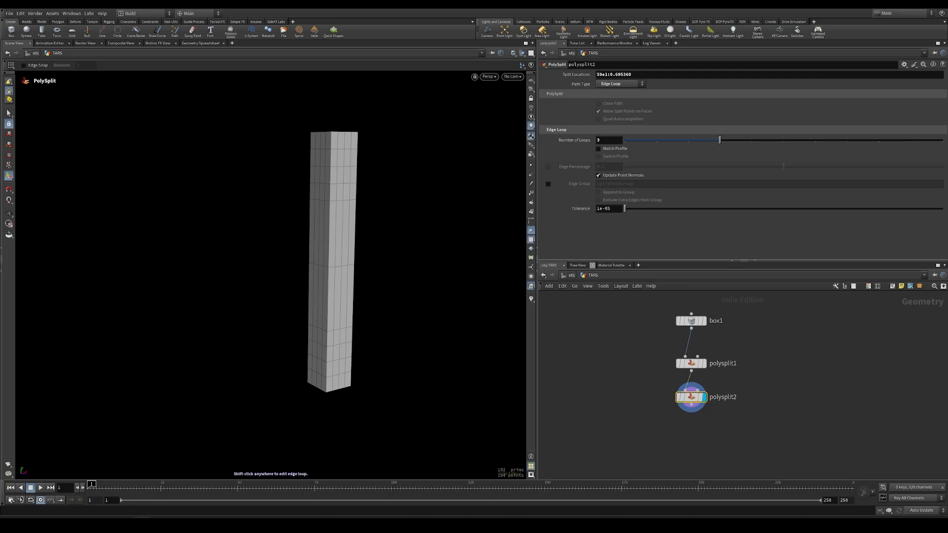
- Return to the object level, show the reference grid again and create a Geometry object named REF
{"action": "left_click", "coordinate": [571, 276]}
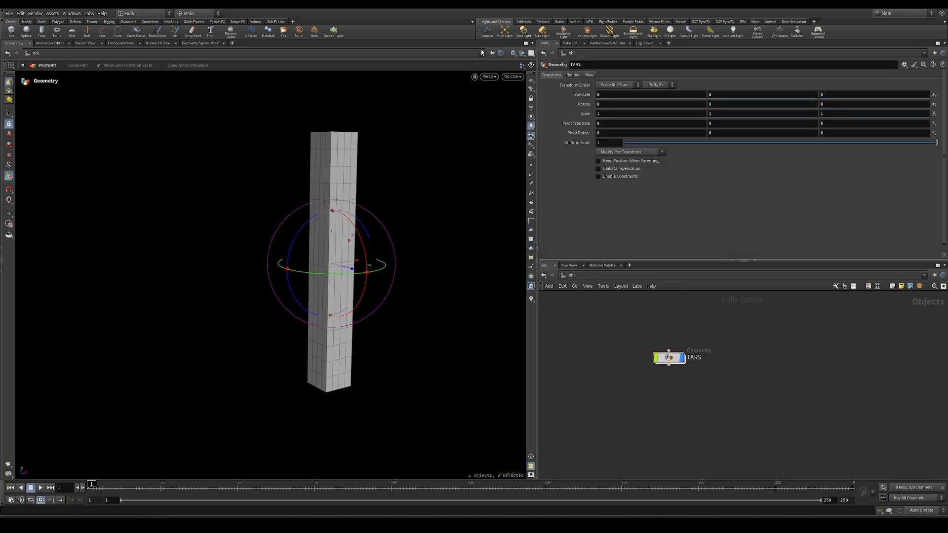
{"action": "left_click", "coordinate": [532, 80]}
{"action": "scroll", "coordinate": [428, 201], "scroll_direction": "down", "scroll_amount": 5}
{"action": "left_click_drag", "start_coordinate": [417, 186], "coordinate": [352, 248], "text": "alt"}
{"action": "key", "text": "Tab"}
{"action": "type", "text": "geo"}
{"action": "key", "text": "Return"}
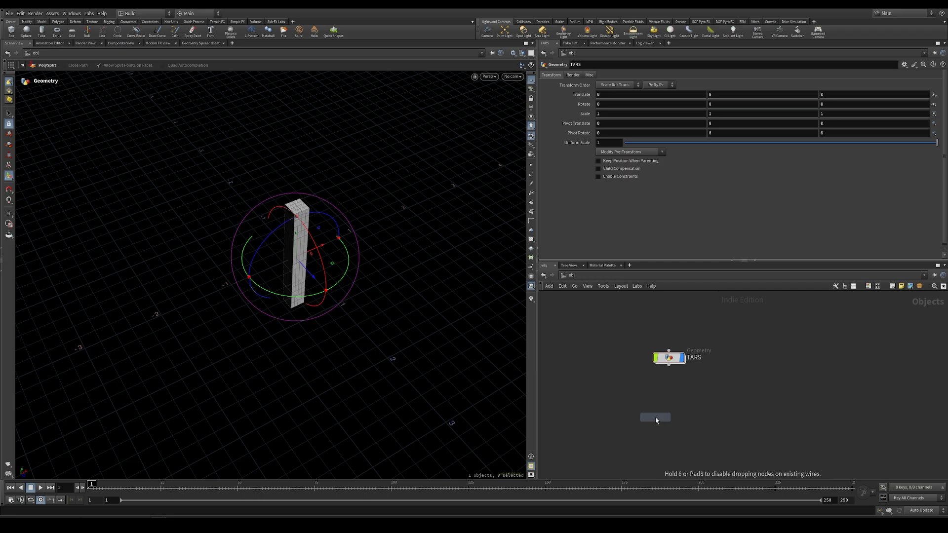
{"action": "left_click", "coordinate": [672, 413]}
{"action": "key", "text": "Return"}
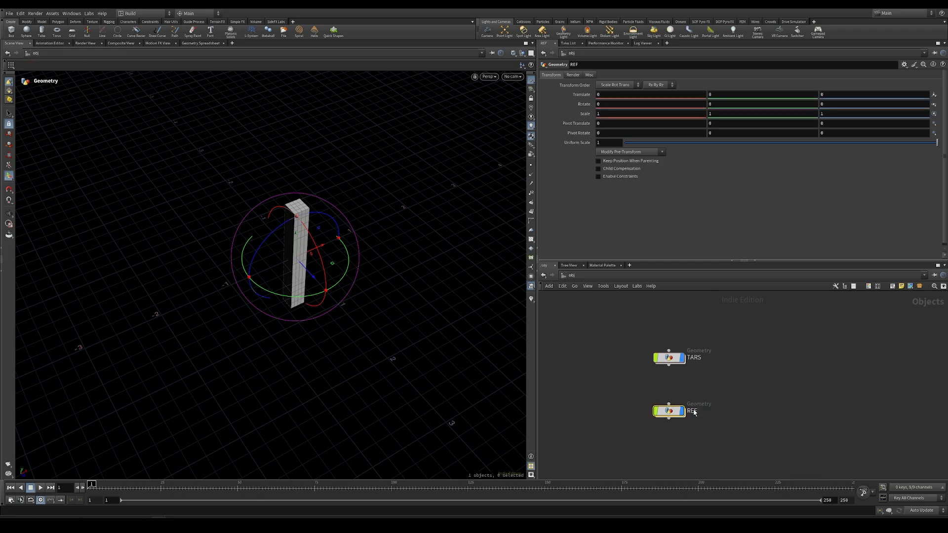
- Go inside the REF object and add a Grid node with 2 rows and 2 columns
{"action": "double_click", "coordinate": [668, 410]}
{"action": "key", "text": "Tab"}
{"action": "type", "text": "grid"}
{"action": "key", "text": "Return"}
{"action": "left_click", "coordinate": [667, 364]}
{"action": "left_click_drag", "start_coordinate": [391, 306], "coordinate": [326, 296], "text": "alt"}
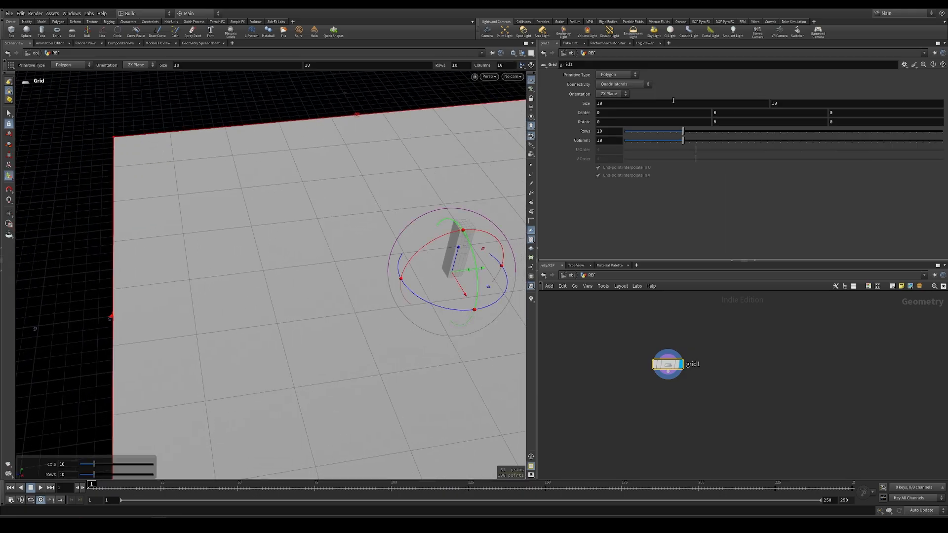
{"action": "type", "text": "2"}
{"action": "key", "text": "Return"}
- Resize the grid to about 0.37 by 1 and move its center to about 2.34 in Z
{"action": "double_click", "coordinate": [616, 106]}
{"action": "type", "text": "1"}
{"action": "key", "text": "Tab"}
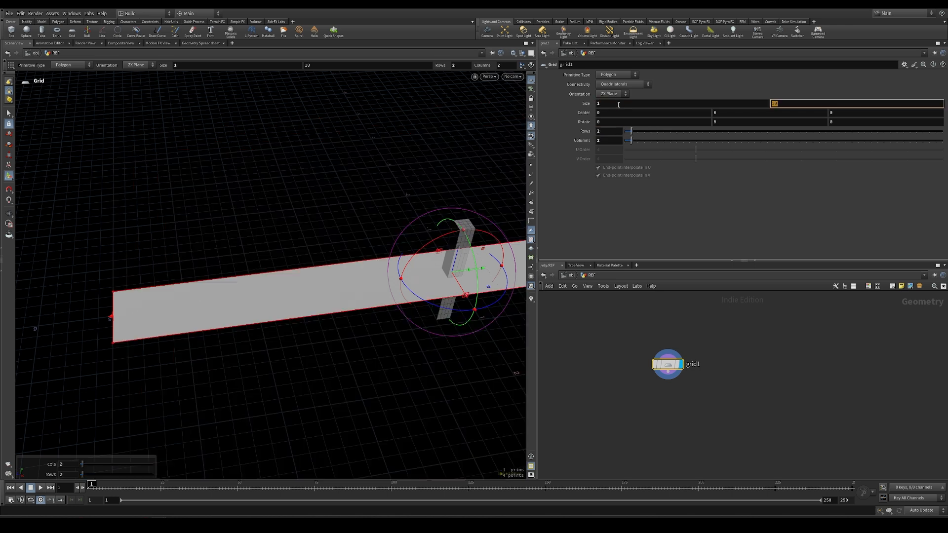
{"action": "type", "text": "1"}
{"action": "key", "text": "Return"}
{"action": "left_click_drag", "start_coordinate": [468, 280], "coordinate": [331, 287]}
{"action": "left_click_drag", "start_coordinate": [316, 277], "coordinate": [296, 276]}
- Extrude the grid's front edge by about 0.84 with PolyExtrude
{"action": "key", "text": "s"}
{"action": "left_click", "coordinate": [270, 283]}
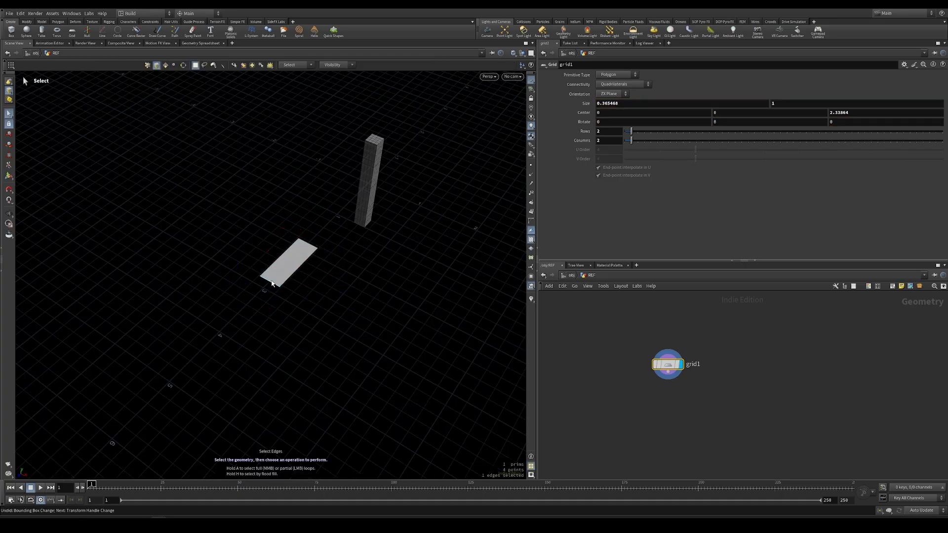
{"action": "key", "text": "c"}
{"action": "left_click", "coordinate": [268, 207]}
{"action": "left_click_drag", "start_coordinate": [261, 292], "coordinate": [223, 324]}
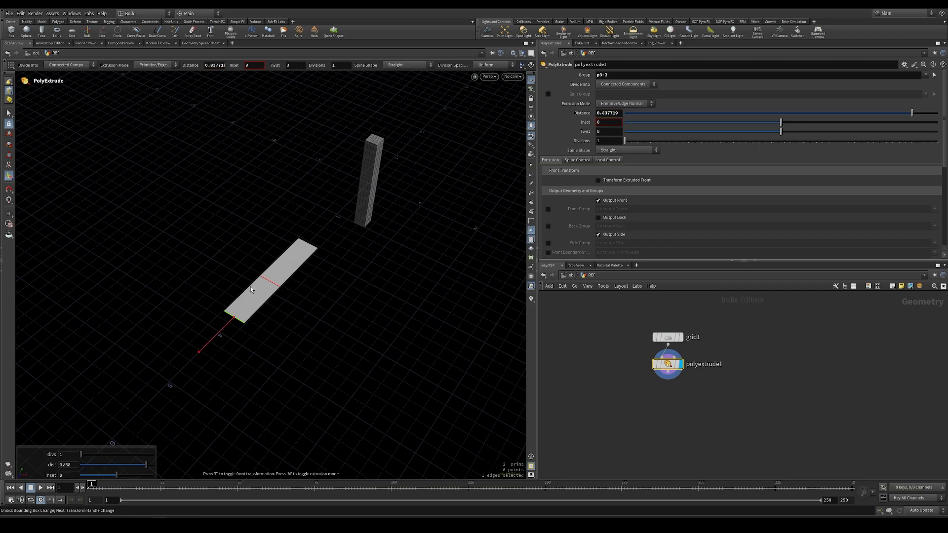
- Extrude both side edges of the new front segment outward by about 0.4 with PolyExtrude
{"action": "key", "text": "s"}
{"action": "left_click_drag", "start_coordinate": [234, 281], "coordinate": [319, 341]}
{"action": "key", "text": "c"}
{"action": "left_click", "coordinate": [260, 230]}
{"action": "left_click", "coordinate": [262, 213]}
- Select the front row of points and Fuse them into one arrow tip, with the snap distance limit disabled
{"action": "key", "text": "c"}
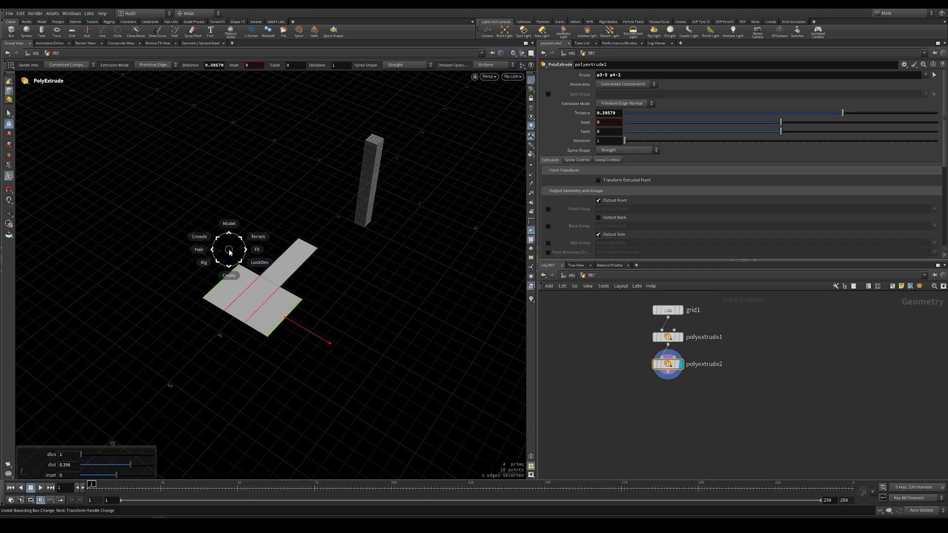
{"action": "left_click", "coordinate": [241, 242]}
{"action": "left_click", "coordinate": [251, 247]}
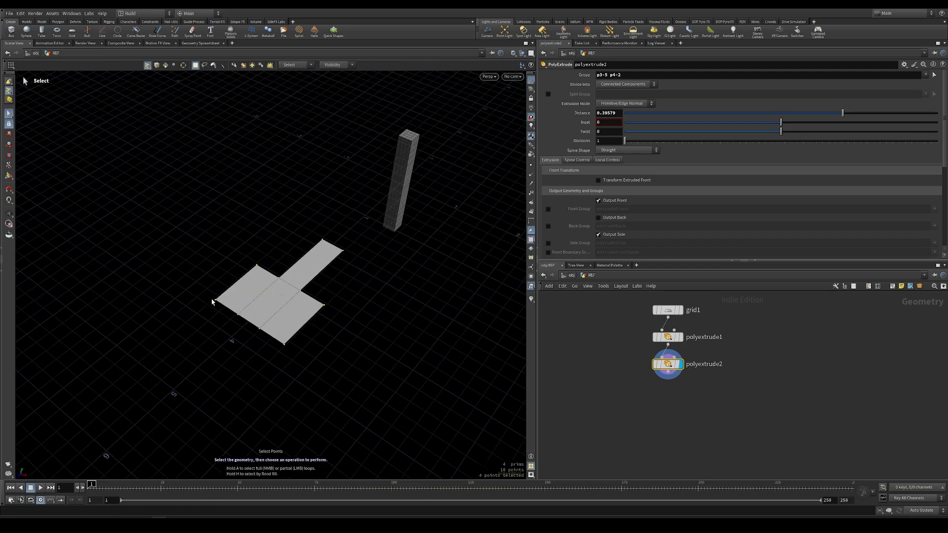
{"action": "left_click_drag", "start_coordinate": [209, 294], "coordinate": [295, 364]}
{"action": "key", "text": "c"}
{"action": "left_click", "coordinate": [292, 339]}
{"action": "left_click", "coordinate": [290, 308]}
{"action": "key", "text": "Escape"}
{"action": "key", "text": "Tab"}
{"action": "type", "text": "fuse"}
{"action": "key", "text": "Return"}
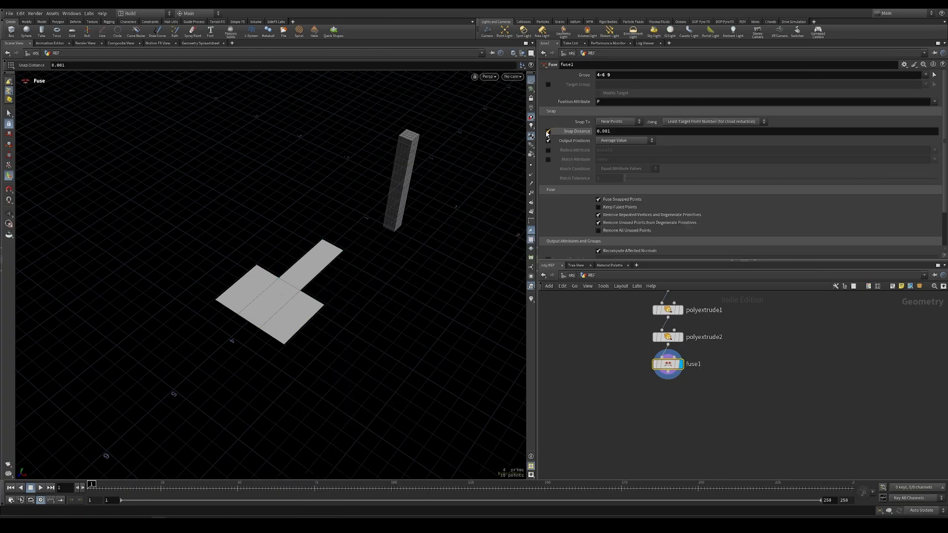
{"action": "left_click", "coordinate": [548, 131]}
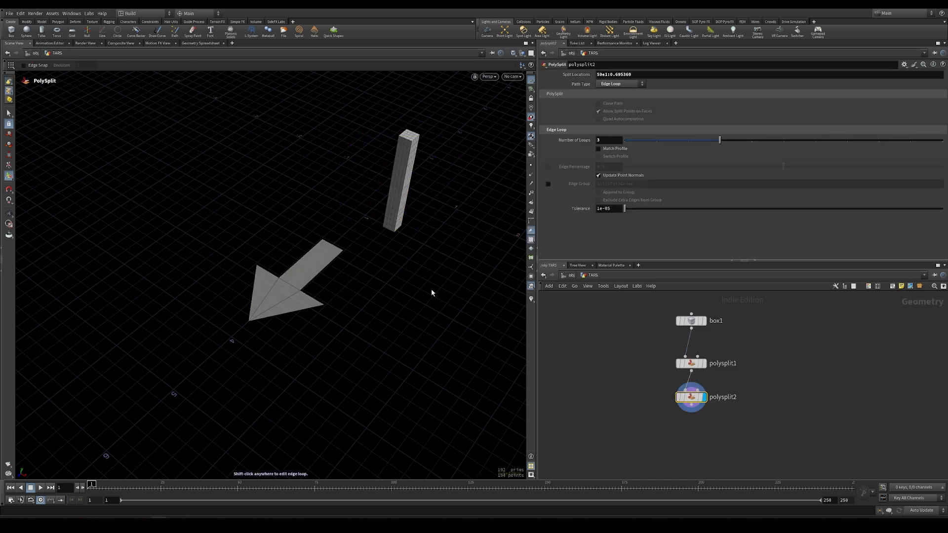
{"action": "left_click_drag", "start_coordinate": [431, 288], "coordinate": [429, 232]}
{"action": "middle_click_drag", "start_coordinate": [247, 236], "coordinate": [324, 275], "text": "alt"}
{"action": "right_click_drag", "start_coordinate": [324, 275], "coordinate": [309, 286], "text": "alt"}
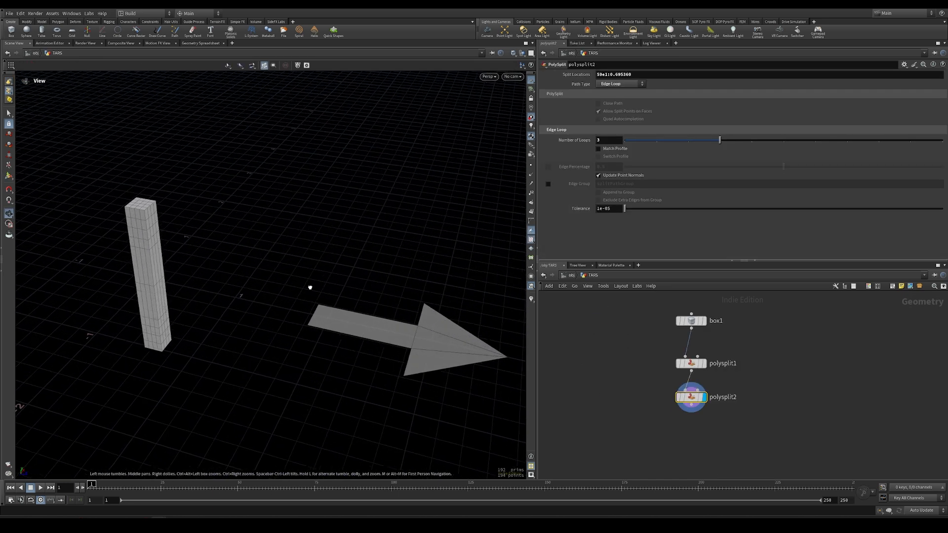
- Select the box and both PolySplit nodes and lay them out neatly in the network
{"action": "left_click_drag", "start_coordinate": [308, 286], "coordinate": [281, 282], "text": "alt"}
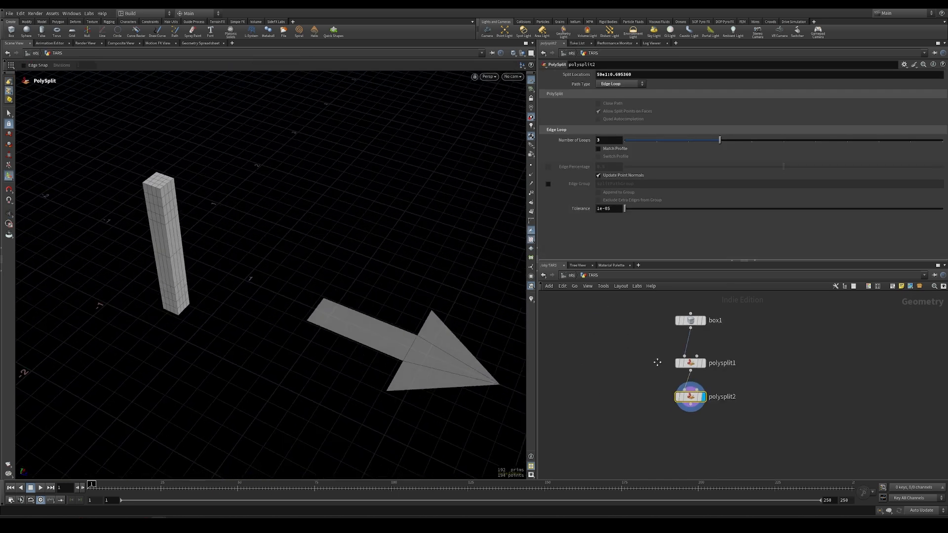
{"action": "middle_click_drag", "start_coordinate": [655, 361], "coordinate": [647, 345]}
{"action": "scroll", "coordinate": [647, 345], "scroll_direction": "down", "scroll_amount": 3}
{"action": "left_click_drag", "start_coordinate": [641, 313], "coordinate": [688, 389]}
{"action": "key", "text": "l"}
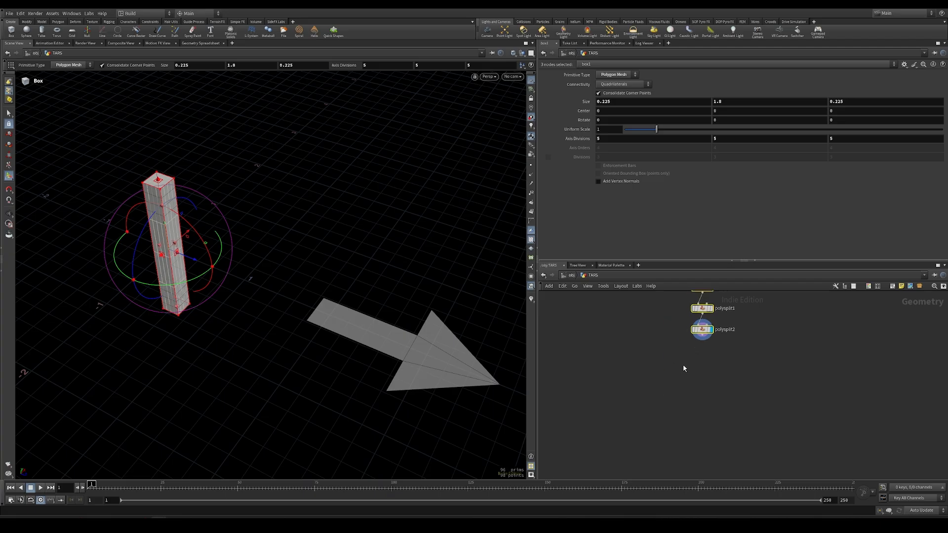
- Add a UV Flatten node after the second PolySplit and display its result
{"action": "scroll", "coordinate": [658, 380], "scroll_direction": "up", "scroll_amount": 3}
{"action": "key", "text": "Tab"}
{"action": "type", "text": "flatt"}
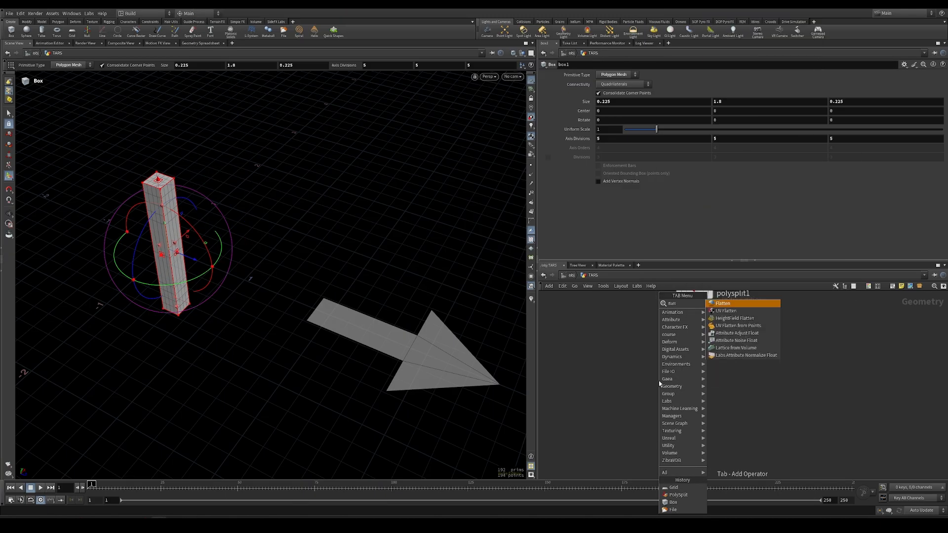
{"action": "key", "text": "Down"}
{"action": "key", "text": "Return"}
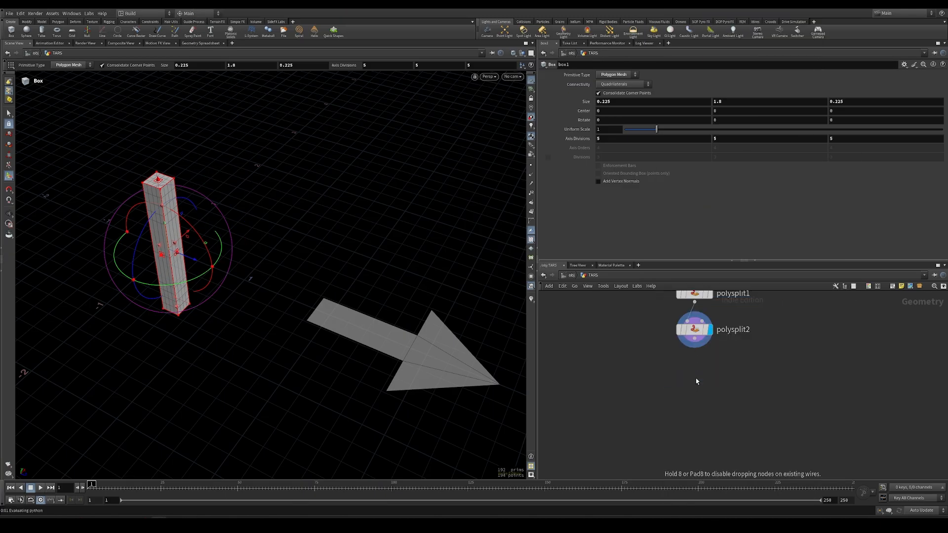
{"action": "left_click", "coordinate": [697, 381]}
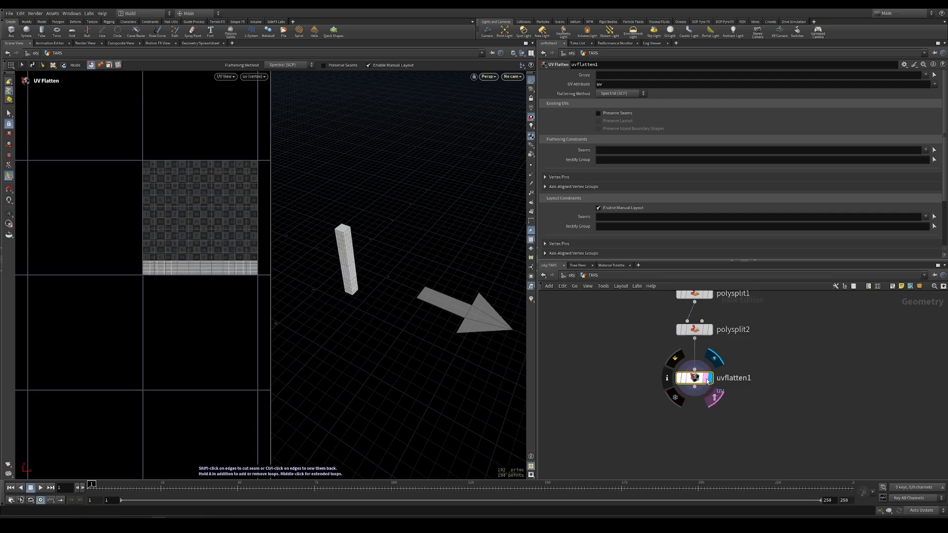
{"action": "key", "text": "Escape"}
- Cut UV seams along all four edges of the leg's top face
{"action": "left_click_drag", "start_coordinate": [375, 276], "coordinate": [412, 298]}
{"action": "left_click_drag", "start_coordinate": [411, 297], "coordinate": [384, 286], "text": "alt"}
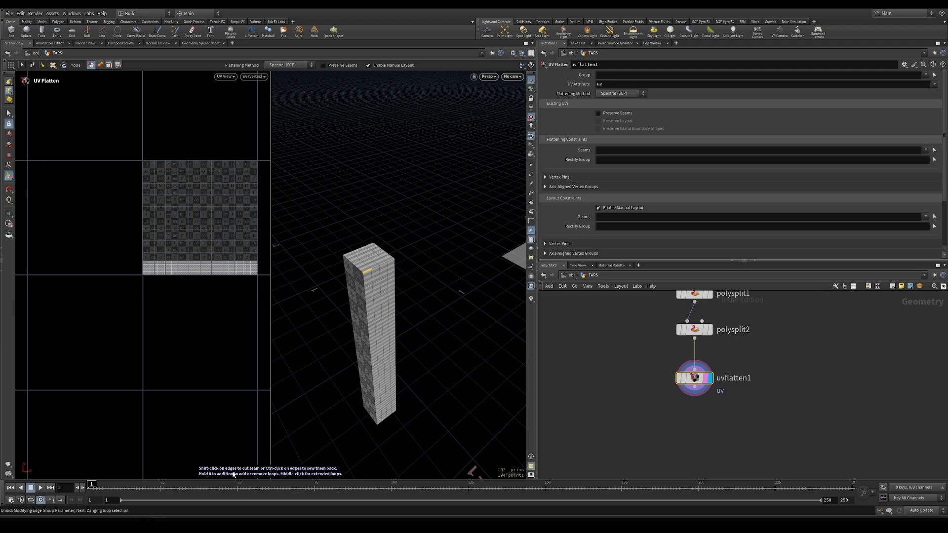
{"action": "right_click_drag", "start_coordinate": [334, 255], "coordinate": [408, 248], "text": "alt"}
{"action": "left_click", "coordinate": [366, 259], "text": "shift"}
{"action": "left_click", "coordinate": [403, 292], "text": "shift"}
{"action": "left_click", "coordinate": [417, 290], "text": "shift"}
{"action": "left_click", "coordinate": [466, 262], "text": "shift"}
{"action": "left_click", "coordinate": [465, 252], "text": "shift"}
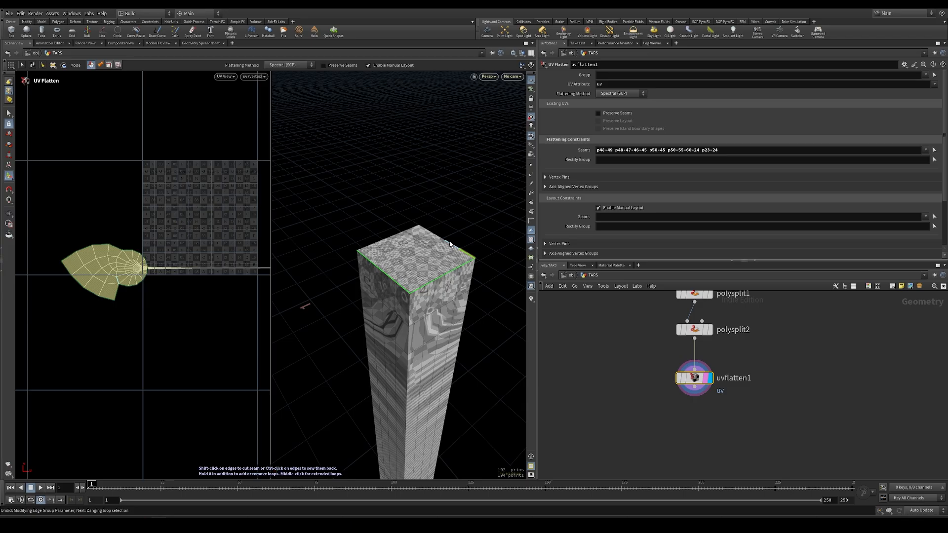
{"action": "left_click", "coordinate": [423, 232], "text": "shift"}
{"action": "left_click", "coordinate": [413, 228], "text": "shift"}
{"action": "left_click", "coordinate": [395, 236], "text": "shift"}
- Cut UV seams around all the edges of the leg's bottom face
{"action": "left_click_drag", "start_coordinate": [390, 247], "coordinate": [387, 346], "text": "alt"}
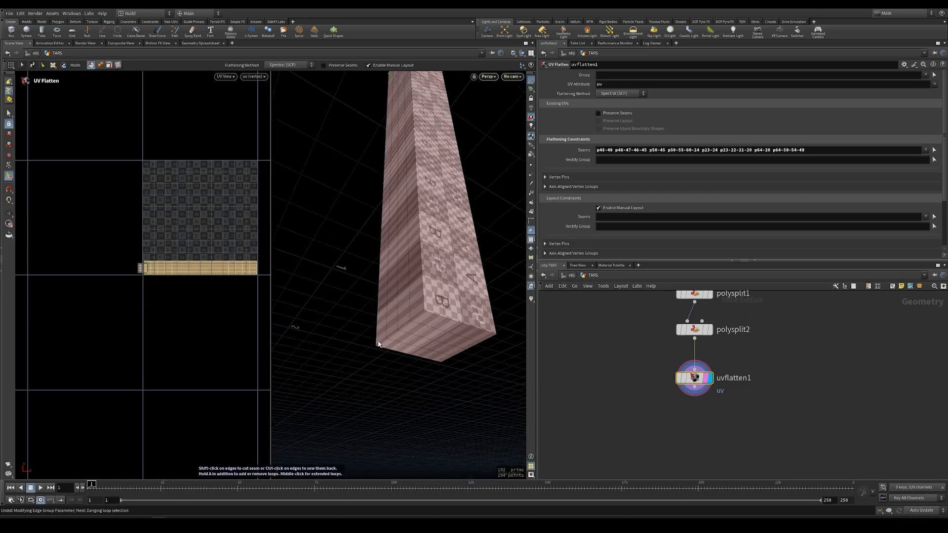
{"action": "left_click", "coordinate": [380, 347], "text": "shift"}
{"action": "left_click", "coordinate": [424, 356], "text": "shift"}
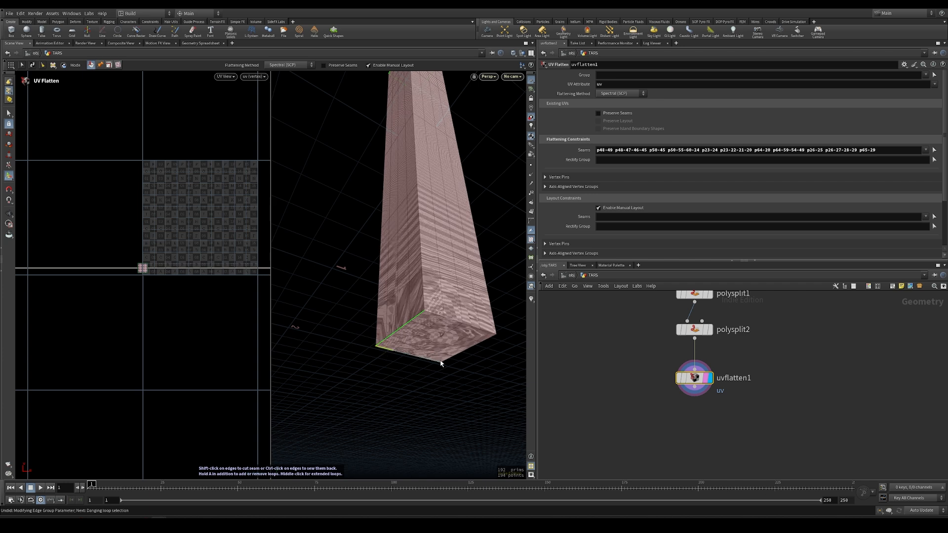
{"action": "left_click", "coordinate": [481, 344], "text": "shift"}
{"action": "left_click", "coordinate": [486, 340], "text": "shift"}
- Cut a UV seam down one vertical corner edge so the leg's sides unwrap as one island
{"action": "key", "text": "Escape"}
{"action": "left_click_drag", "start_coordinate": [438, 318], "coordinate": [382, 289]}
{"action": "key", "text": "Return"}
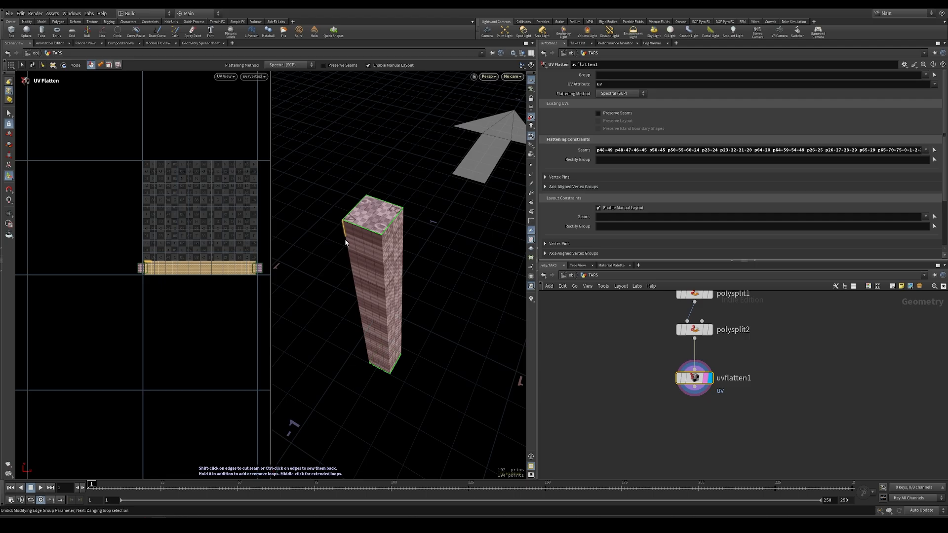
{"action": "left_click", "coordinate": [368, 364], "text": "shift"}
- Disable Enable Manual Layout on the UV Flatten node so the islands pack automatically
{"action": "right_click_drag", "start_coordinate": [195, 267], "coordinate": [231, 265], "text": "alt"}
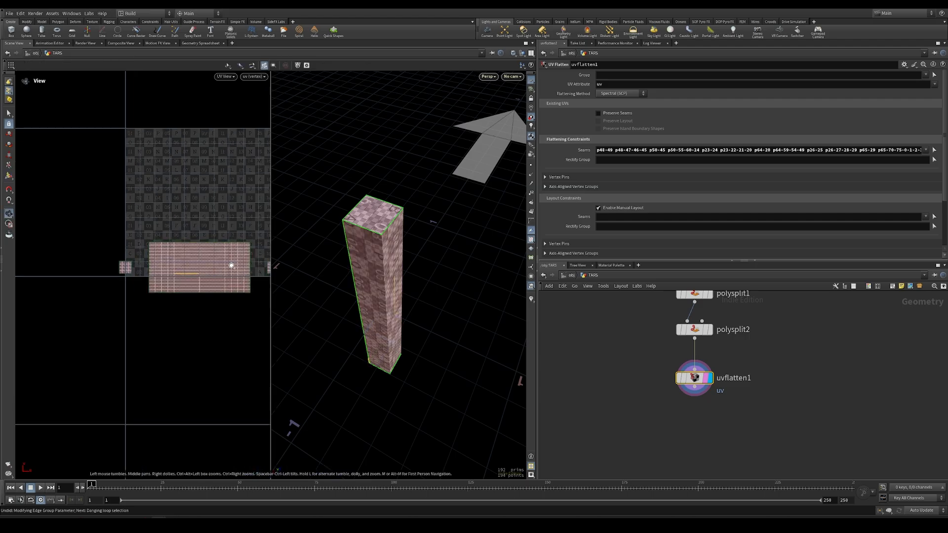
{"action": "middle_click_drag", "start_coordinate": [210, 275], "coordinate": [150, 290], "text": "alt"}
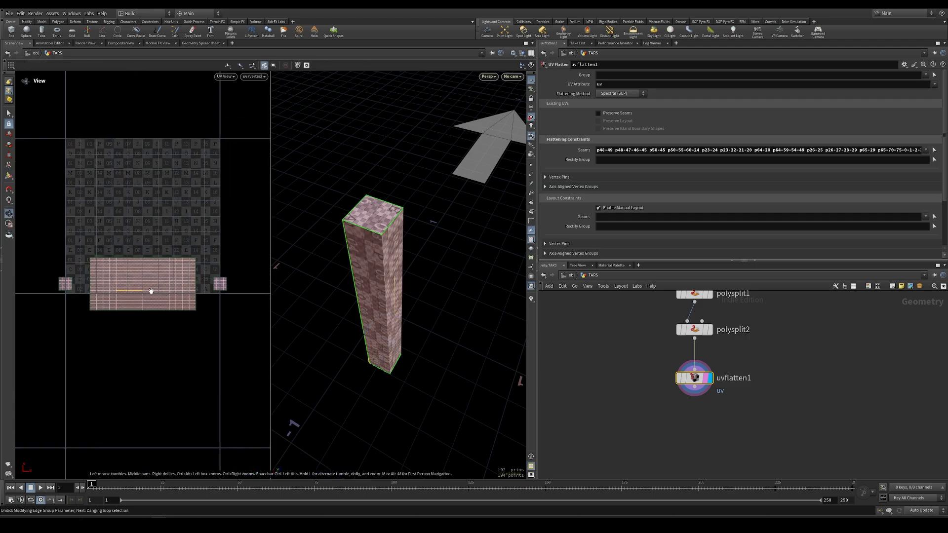
{"action": "left_click", "coordinate": [598, 208]}
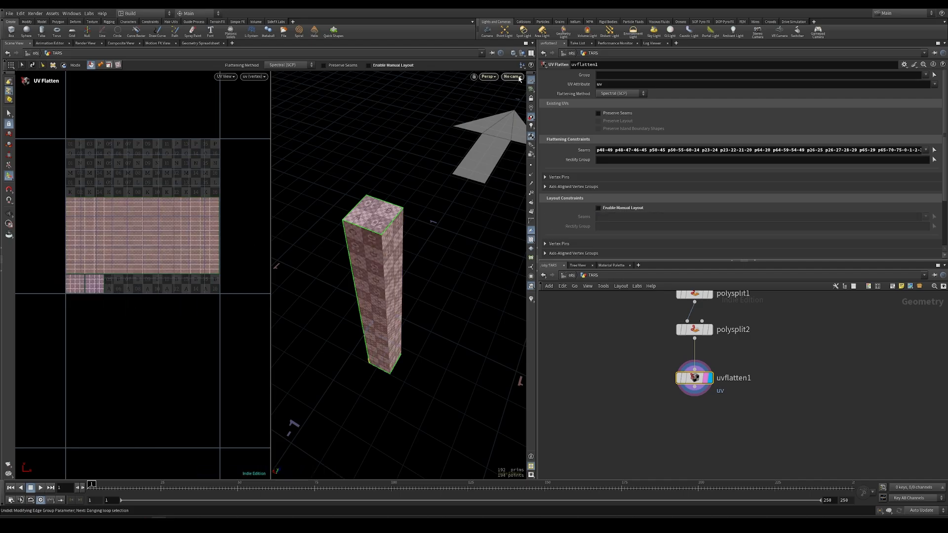
{"action": "left_click_drag", "start_coordinate": [695, 382], "coordinate": [695, 375]}
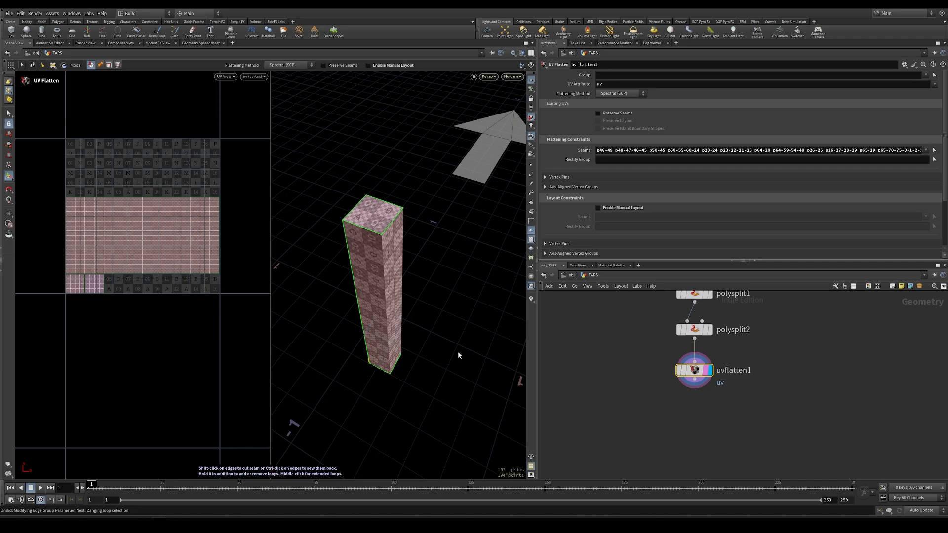
- Add a Group node, wire it to the output of the UV Flatten node, and display it
{"action": "middle_click_drag", "start_coordinate": [637, 423], "coordinate": [629, 368]}
{"action": "key", "text": "Tab"}
{"action": "type", "text": "group"}
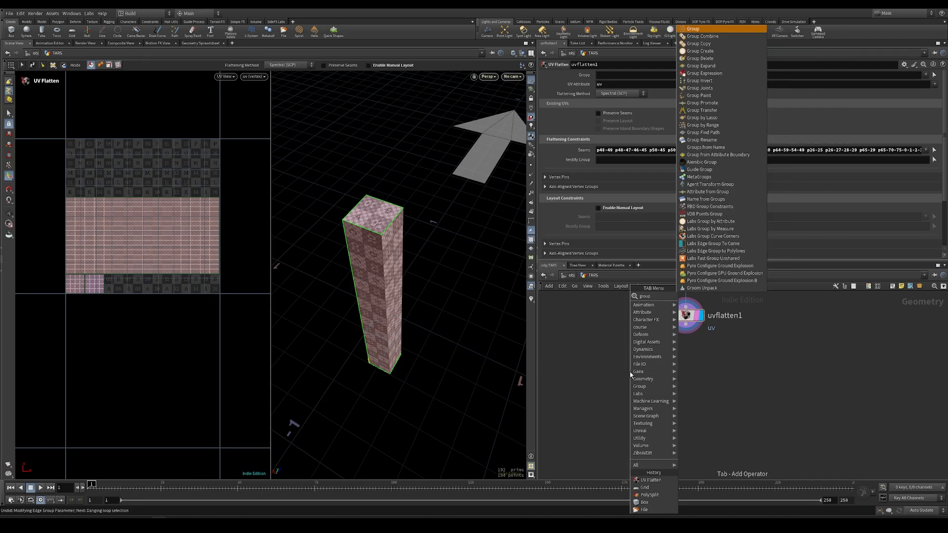
{"action": "left_click", "coordinate": [690, 29]}
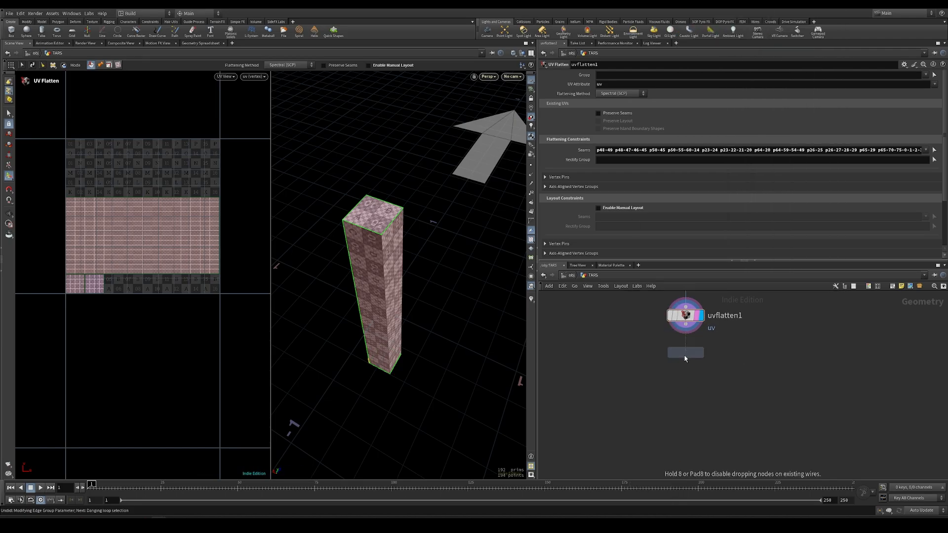
{"action": "left_click_drag", "start_coordinate": [685, 324], "coordinate": [686, 369]}
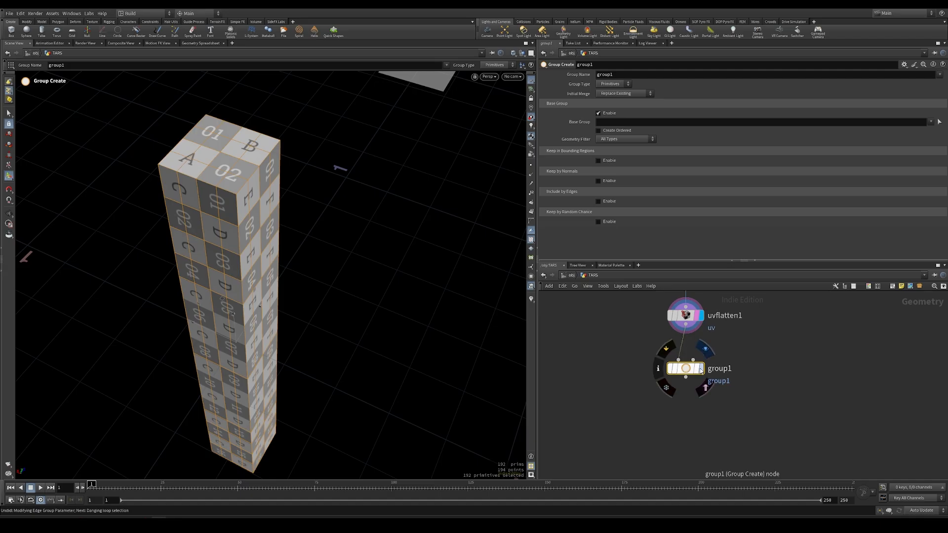
{"action": "left_click", "coordinate": [700, 370]}
{"action": "key", "text": "Escape"}
{"action": "key", "text": "f"}
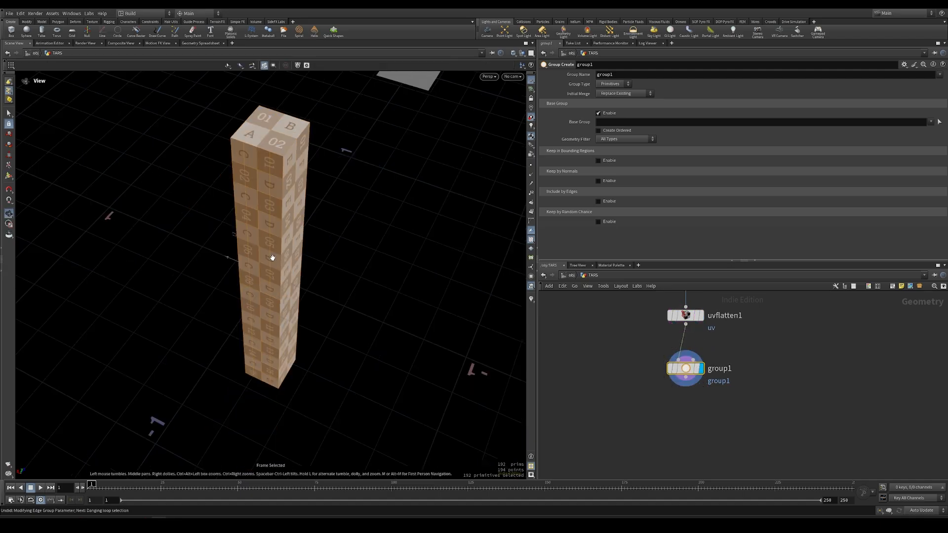
{"action": "left_click_drag", "start_coordinate": [271, 258], "coordinate": [209, 228]}
{"action": "middle_click_drag", "start_coordinate": [331, 194], "coordinate": [374, 303]}
{"action": "left_click_drag", "start_coordinate": [374, 303], "coordinate": [246, 269]}
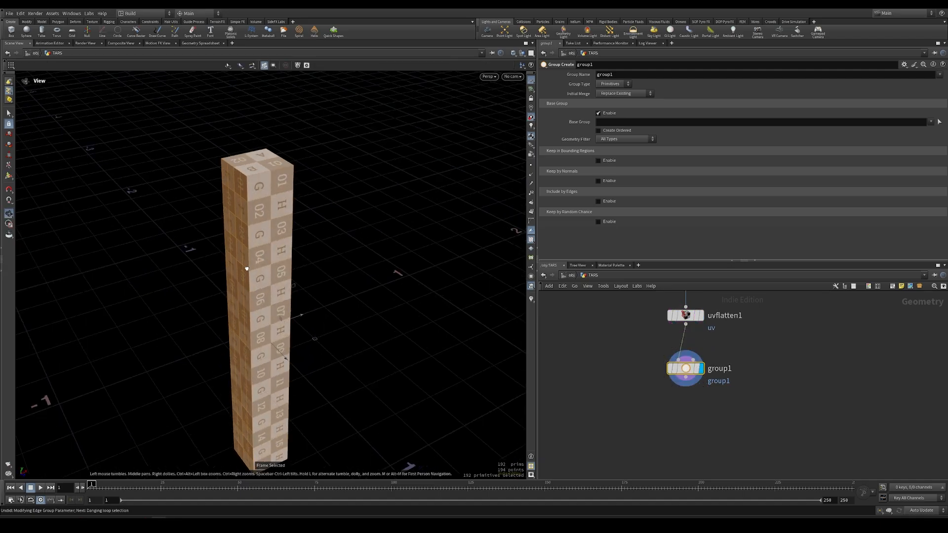
- Disable the Base Group and enable Include by Edges with a minimum edge angle of 89 and a maximum of 91
{"action": "left_click", "coordinate": [604, 114]}
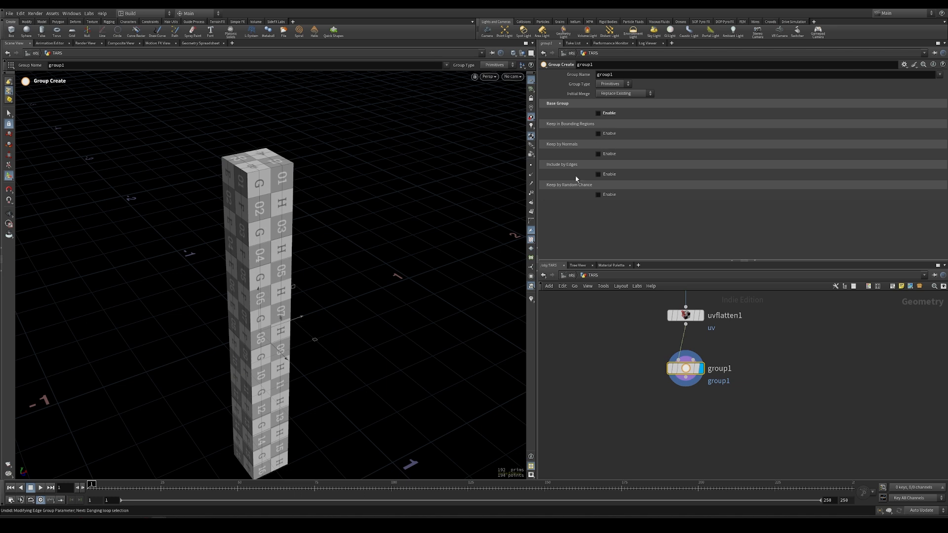
{"action": "left_click", "coordinate": [547, 192]}
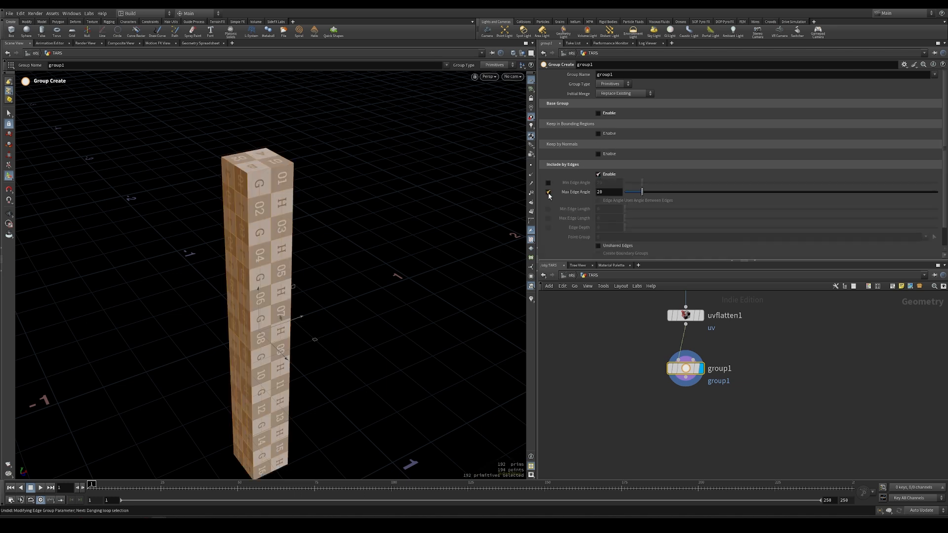
{"action": "left_click", "coordinate": [610, 191]}
{"action": "type", "text": "91"}
{"action": "left_click", "coordinate": [548, 183]}
{"action": "left_click", "coordinate": [609, 182]}
- Set the group type to Edges and name the group bevel
{"action": "left_click", "coordinate": [612, 84]}
{"action": "left_click", "coordinate": [609, 107]}
{"action": "right_click_drag", "start_coordinate": [237, 208], "coordinate": [210, 215], "text": "alt"}
{"action": "left_click_drag", "start_coordinate": [210, 215], "coordinate": [227, 201]}
{"action": "key", "text": "Return"}
{"action": "left_click", "coordinate": [657, 77]}
{"action": "type", "text": "bevel"}
{"action": "key", "text": "Return"}
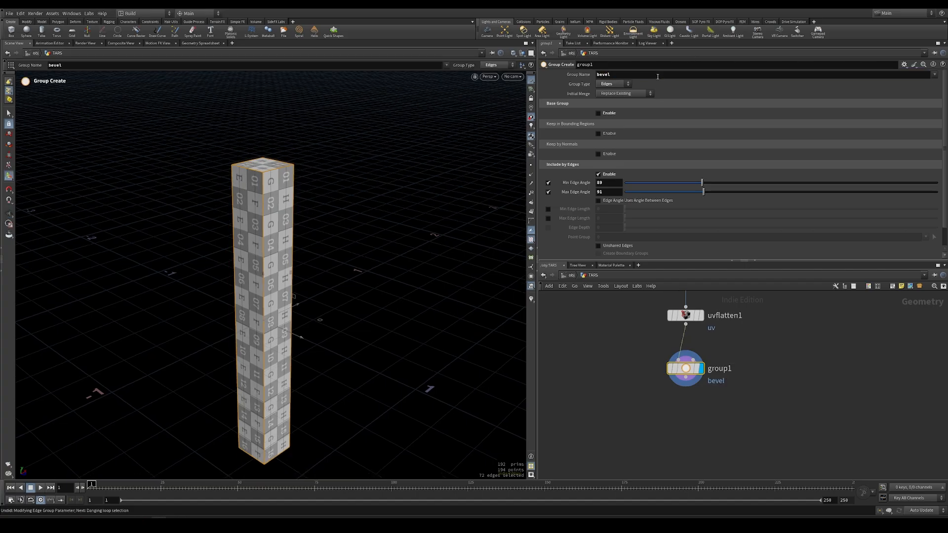
- Add a PolyBevel node after the group node and restrict it to the bevel group
{"action": "key", "text": "Tab"}
{"action": "type", "text": "bevel"}
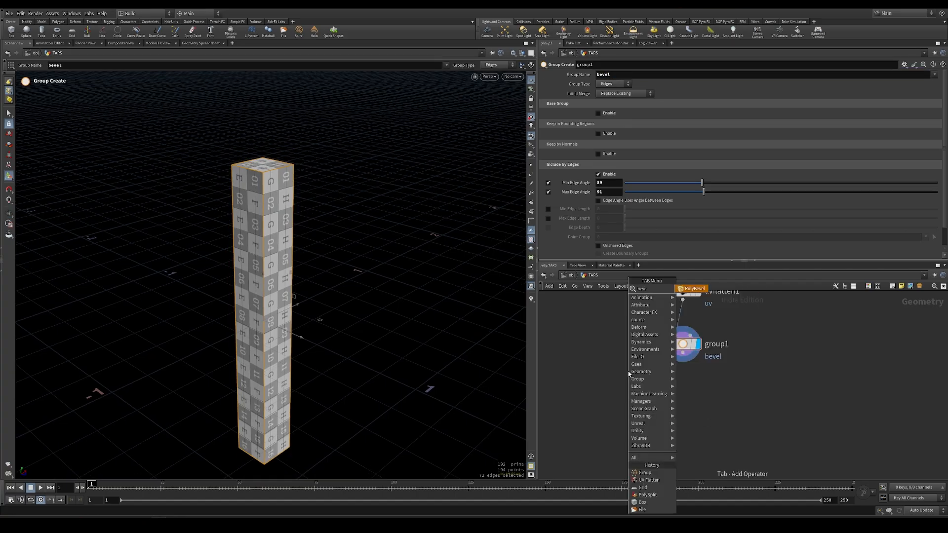
{"action": "key", "text": "Return"}
{"action": "left_click", "coordinate": [682, 395]}
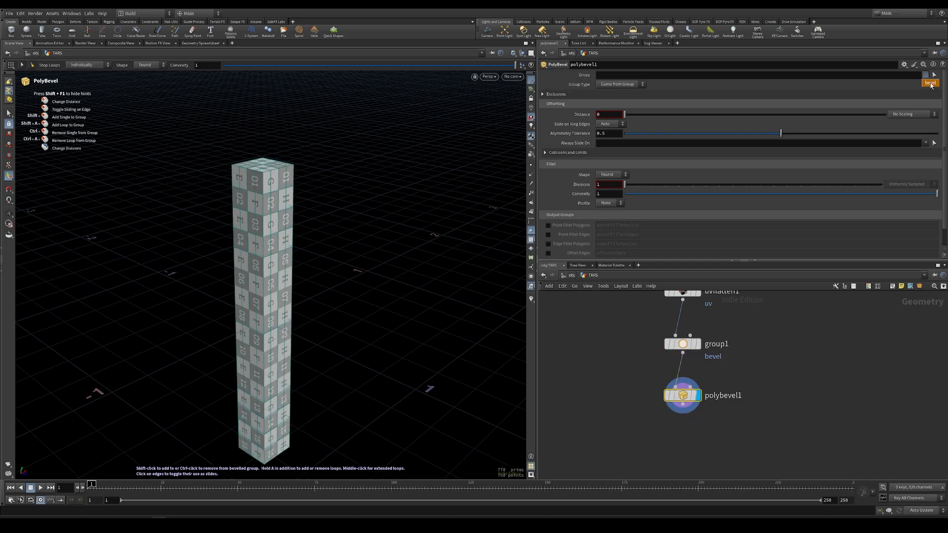
{"action": "left_click", "coordinate": [930, 82]}
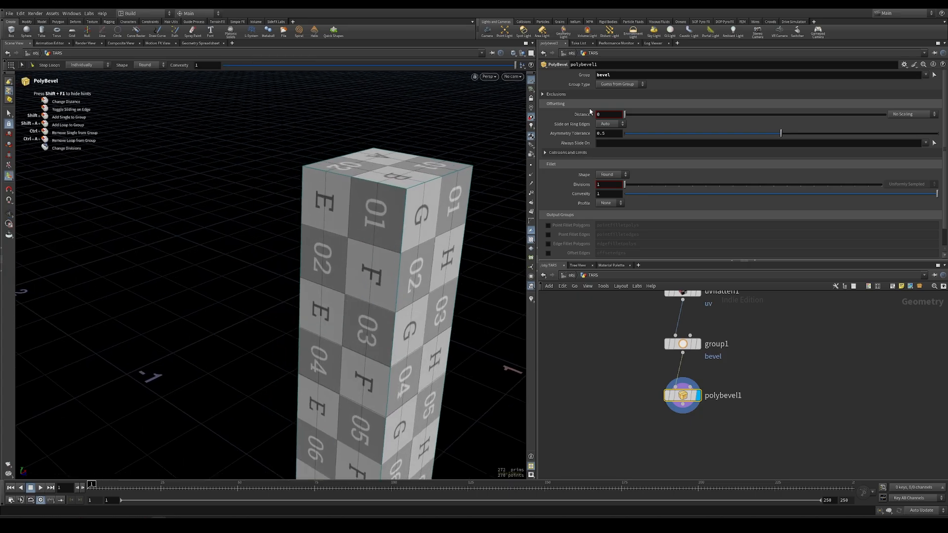
- Set the PolyBevel distance to 0.008 and its fillet divisions to 2
{"action": "type", "text": "1"}
{"action": "key", "text": "Return"}
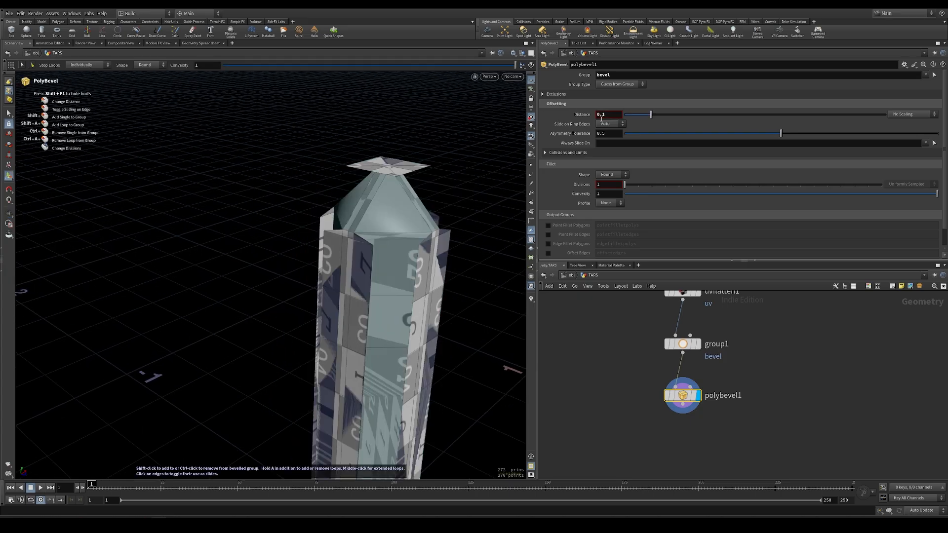
{"action": "type", "text": "1"}
{"action": "key", "text": "Return"}
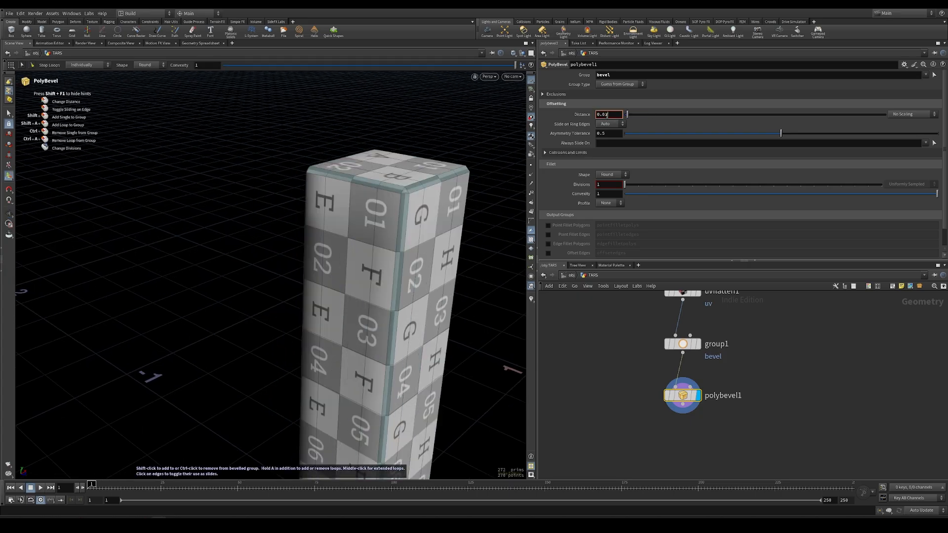
{"action": "type", "text": "05"}
{"action": "key", "text": "Return"}
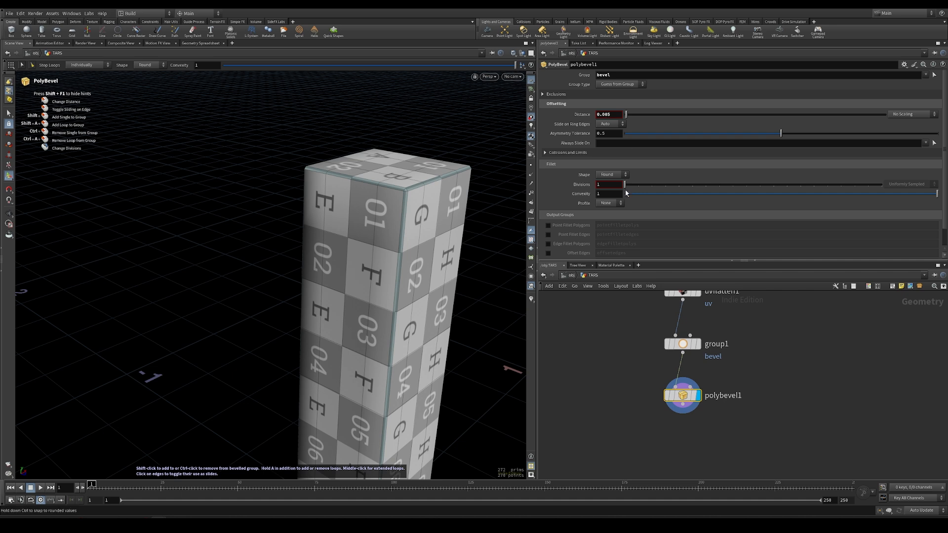
{"action": "right_click_drag", "start_coordinate": [371, 212], "coordinate": [239, 224], "text": "alt"}
{"action": "middle_click_drag", "start_coordinate": [239, 224], "coordinate": [219, 170], "text": "alt"}
{"action": "left_click_drag", "start_coordinate": [319, 209], "coordinate": [296, 180], "text": "alt"}
{"action": "right_click_drag", "start_coordinate": [296, 180], "coordinate": [504, 136], "text": "alt"}
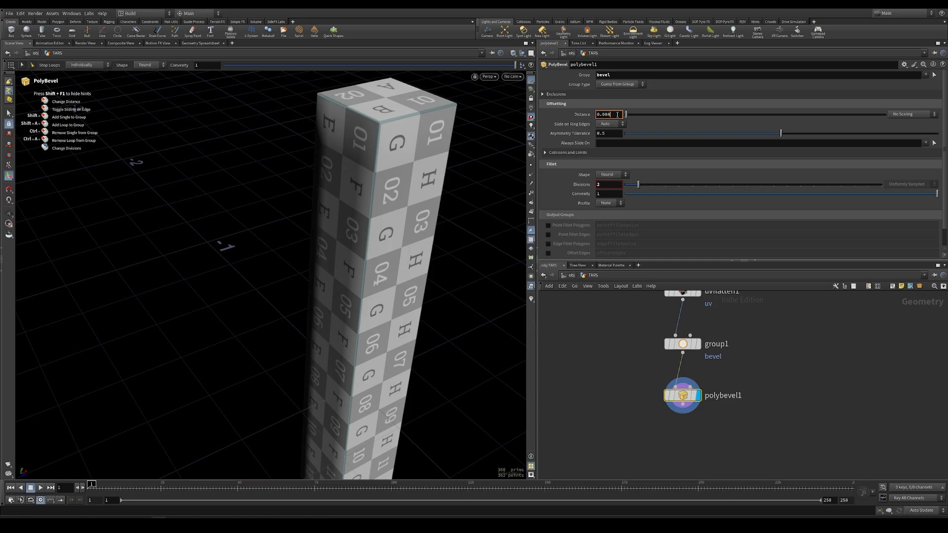
{"action": "key", "text": "Return"}
- Select the whole leg node chain and lay it out neatly in the network
{"action": "middle_click_drag", "start_coordinate": [618, 372], "coordinate": [623, 408]}
{"action": "scroll", "coordinate": [622, 405], "scroll_direction": "down", "scroll_amount": 3}
{"action": "middle_click_drag", "start_coordinate": [614, 318], "coordinate": [622, 353]}
{"action": "scroll", "coordinate": [622, 354], "scroll_direction": "down", "scroll_amount": 3}
{"action": "left_click_drag", "start_coordinate": [625, 323], "coordinate": [656, 429]}
{"action": "key", "text": "l"}
- Add a Normal node, wire it to the output of the PolyBevel node, and display it
{"action": "middle_click_drag", "start_coordinate": [648, 420], "coordinate": [650, 475]}
{"action": "middle_click_drag", "start_coordinate": [621, 431], "coordinate": [617, 332]}
{"action": "scroll", "coordinate": [626, 406], "scroll_direction": "up", "scroll_amount": 4}
{"action": "left_click", "coordinate": [626, 406]}
{"action": "key", "text": "Tab"}
{"action": "type", "text": "normal"}
{"action": "key", "text": "Return"}
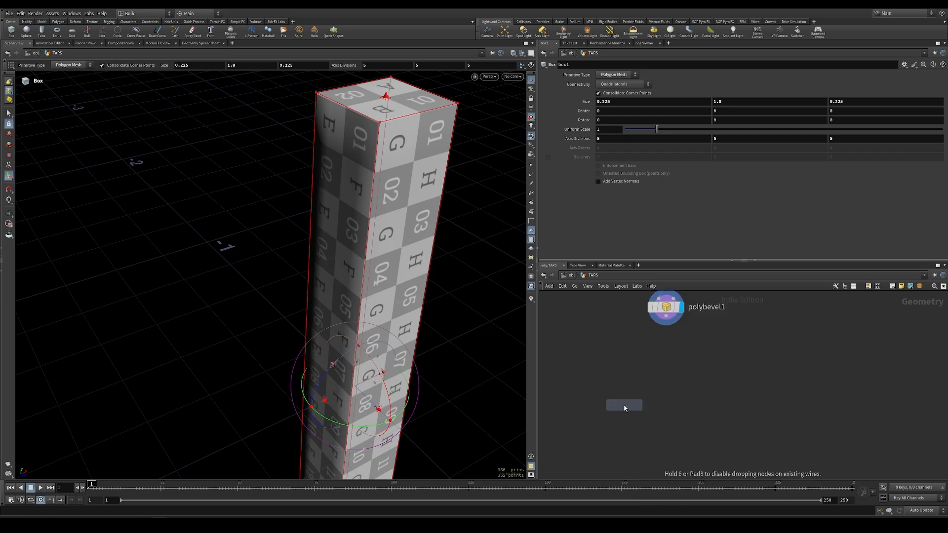
{"action": "left_click", "coordinate": [661, 356]}
{"action": "left_click_drag", "start_coordinate": [668, 320], "coordinate": [666, 343]}
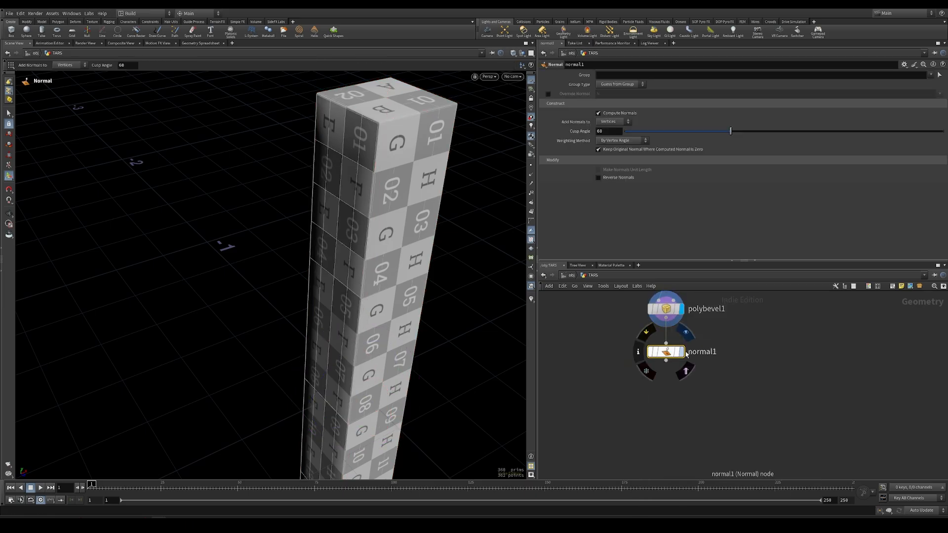
{"action": "left_click", "coordinate": [681, 352]}
- Add a Null node connected to the Normal node's output and rename it OUT_TARS_MODULE
{"action": "left_click", "coordinate": [665, 411]}
{"action": "key", "text": "Tab"}
{"action": "type", "text": "null"}
{"action": "key", "text": "Return"}
{"action": "left_click", "coordinate": [664, 407]}
{"action": "left_click_drag", "start_coordinate": [671, 356], "coordinate": [666, 394]}
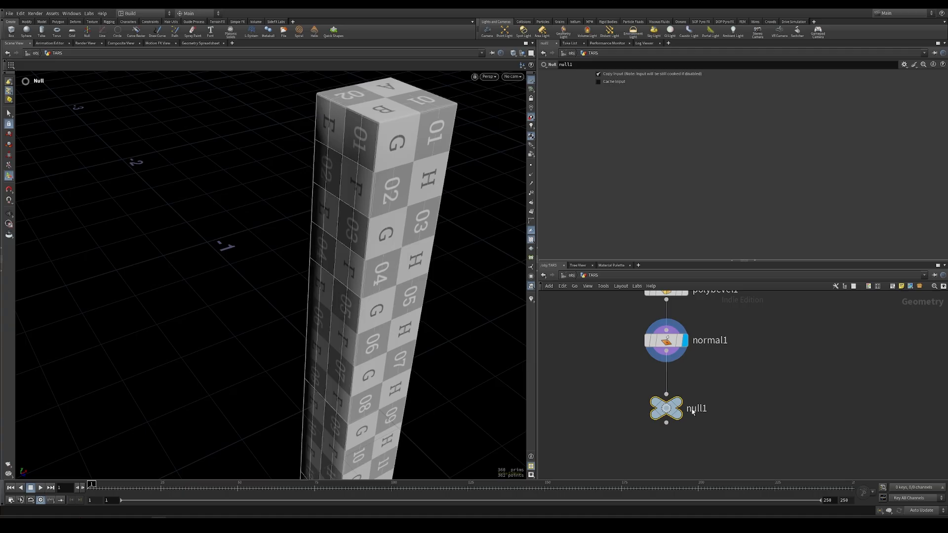
{"action": "double_click", "coordinate": [693, 408]}
{"action": "type", "text": "OUT_TARS_MODULE"}
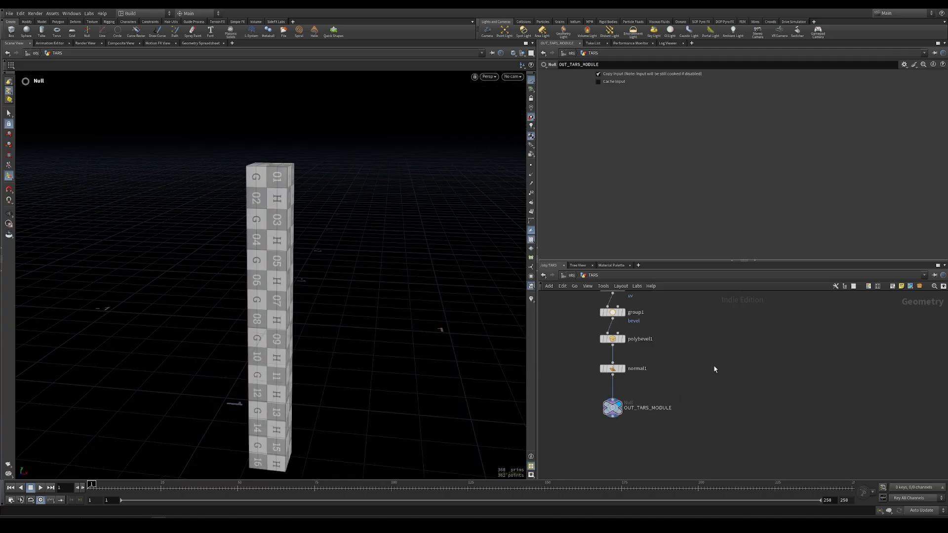
- Add a Line node beside the leg's node chain and set its direction to 1, 0, 0
{"action": "middle_click_drag", "start_coordinate": [715, 367], "coordinate": [692, 347]}
{"action": "key", "text": "Tab"}
{"action": "type", "text": "line"}
{"action": "key", "text": "Return"}
{"action": "left_click", "coordinate": [692, 349]}
{"action": "left_click", "coordinate": [617, 93]}
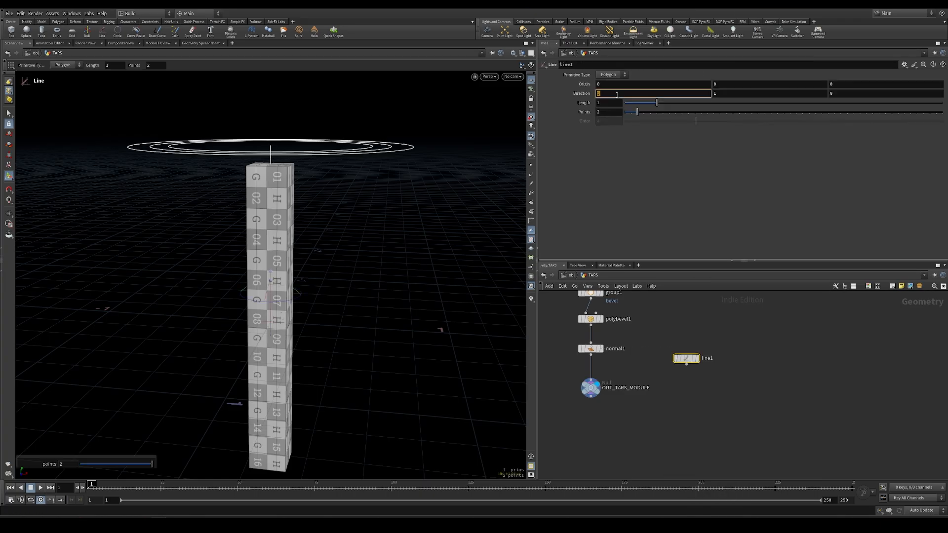
{"action": "type", "text": "1"}
{"action": "key", "text": "Tab"}
{"action": "type", "text": "0"}
{"action": "key", "text": "Return"}
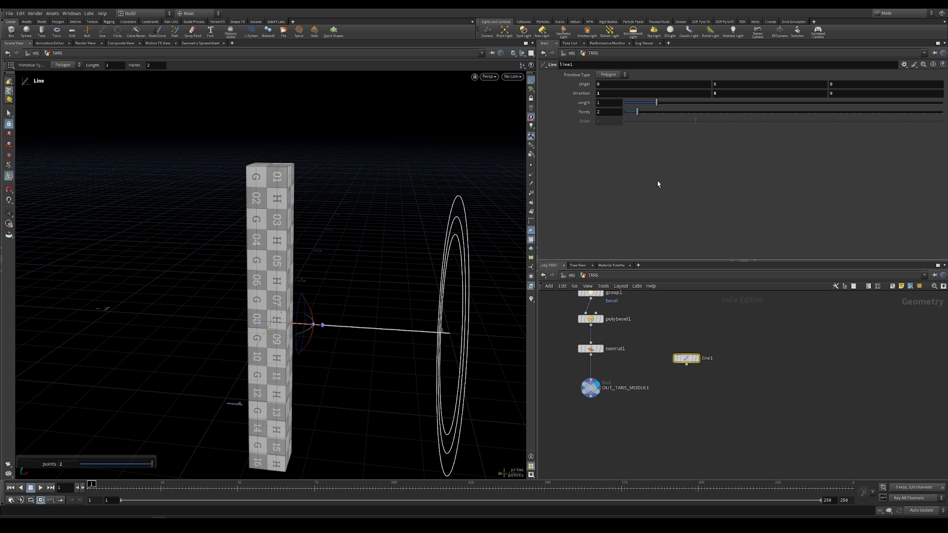
- Move the Line node beside the leg's output and set its number of points to 4
{"action": "left_click_drag", "start_coordinate": [695, 357], "coordinate": [697, 376]}
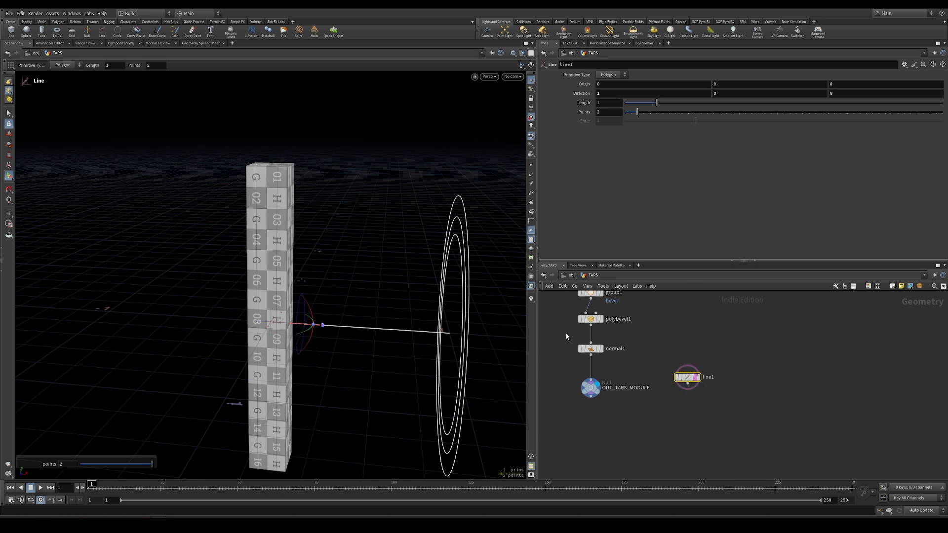
{"action": "left_click", "coordinate": [615, 112]}
{"action": "key", "text": "Return"}
{"action": "middle_click_drag", "start_coordinate": [310, 247], "coordinate": [327, 268], "text": "alt"}
{"action": "left_click_drag", "start_coordinate": [327, 268], "coordinate": [318, 269], "text": "alt"}
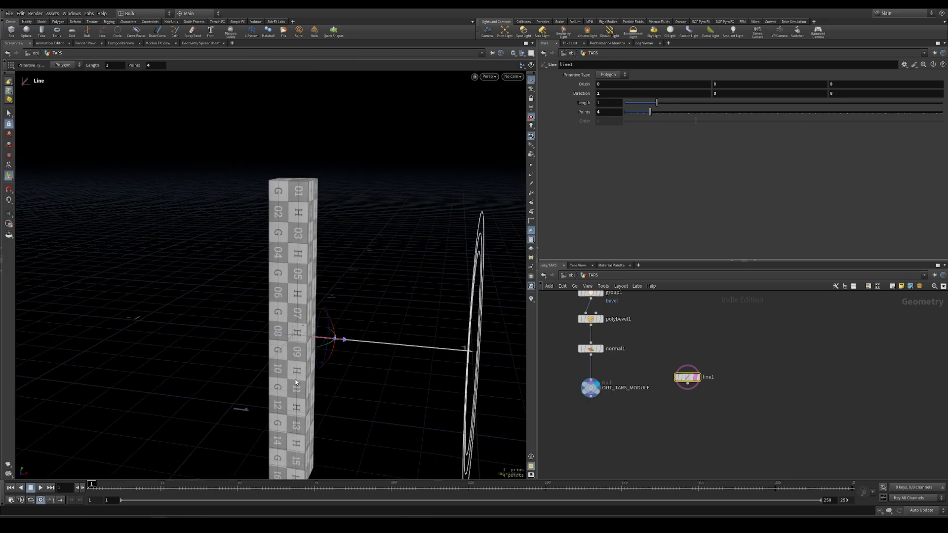
- Display the box node and set its Y center to a relative reference of its Y size, ch("sizey")/2
{"action": "middle_click_drag", "start_coordinate": [658, 296], "coordinate": [672, 398]}
{"action": "scroll", "coordinate": [676, 397], "scroll_direction": "down", "scroll_amount": 3}
{"action": "scroll", "coordinate": [646, 355], "scroll_direction": "up", "scroll_amount": 4}
{"action": "left_click", "coordinate": [628, 335]}
{"action": "left_click", "coordinate": [640, 335]}
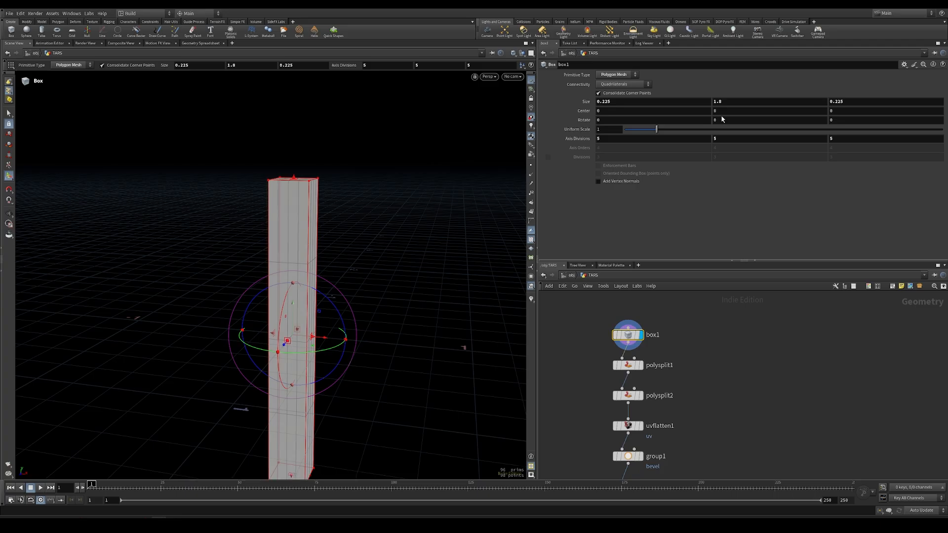
{"action": "right_click", "coordinate": [737, 100]}
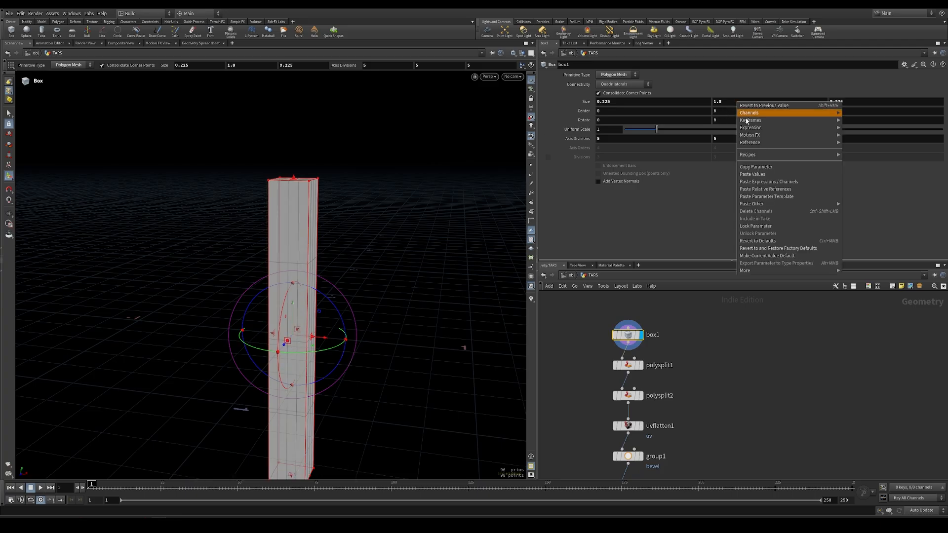
{"action": "left_click", "coordinate": [758, 170]}
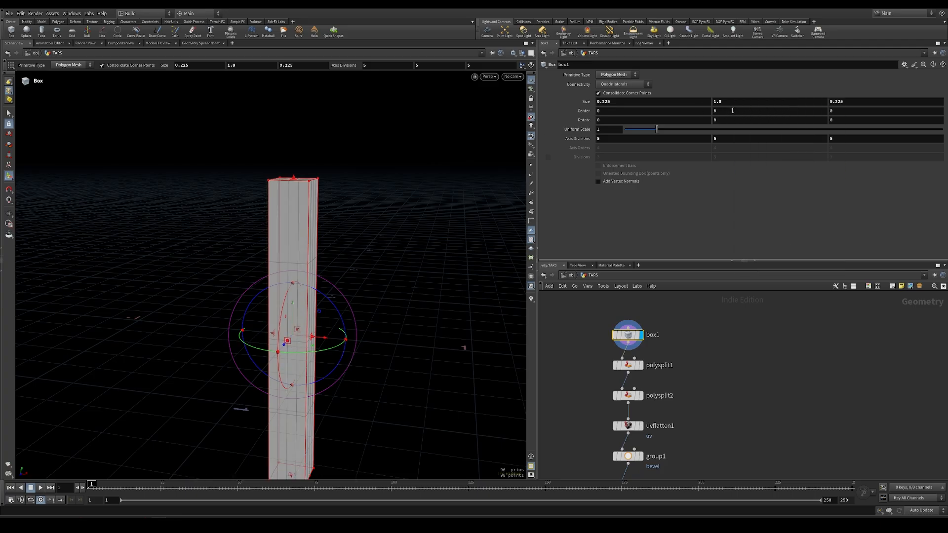
{"action": "right_click", "coordinate": [744, 109]}
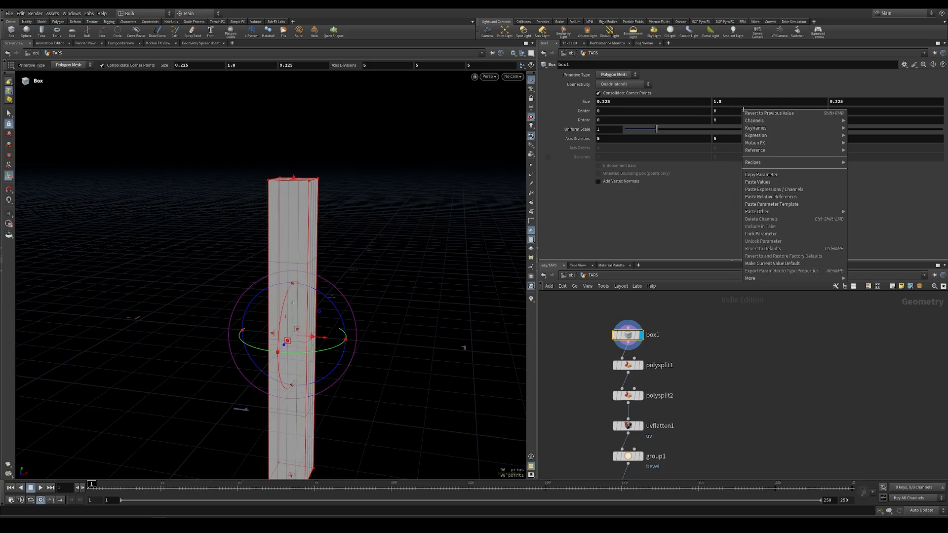
{"action": "left_click", "coordinate": [768, 196]}
{"action": "left_click", "coordinate": [771, 112]}
{"action": "type", "text": "/2"}
{"action": "key", "text": "Return"}
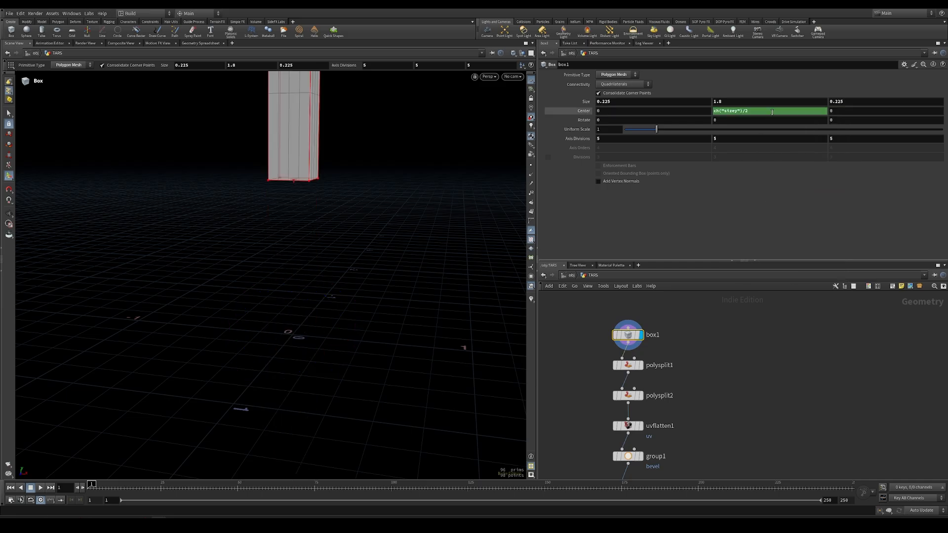
- Add and display a Copy to Points node, wiring OUT_TARS_MODULE to its first input and the line to its second
{"action": "middle_click_drag", "start_coordinate": [700, 421], "coordinate": [704, 321]}
{"action": "middle_click_drag", "start_coordinate": [688, 450], "coordinate": [685, 384]}
{"action": "left_click_drag", "start_coordinate": [744, 393], "coordinate": [736, 350]}
{"action": "key", "text": "Tab"}
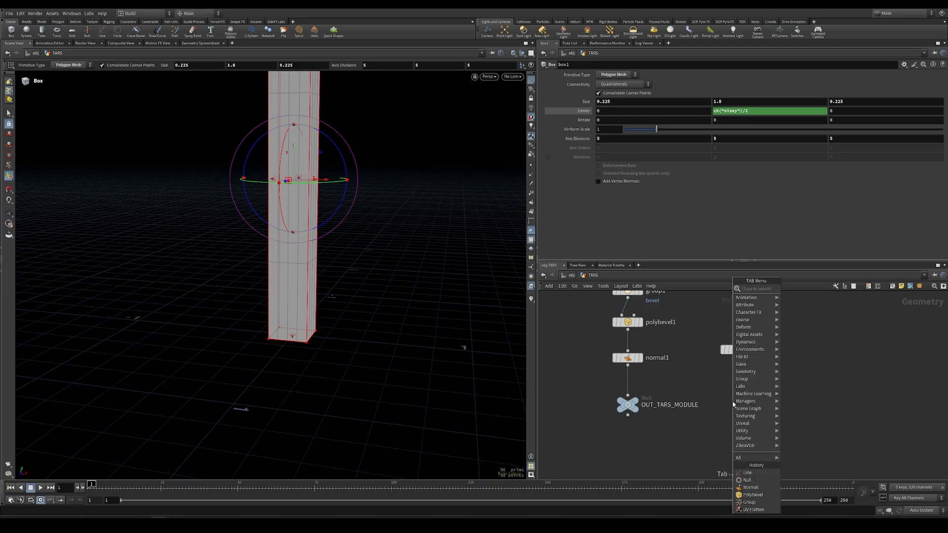
{"action": "type", "text": "copyt"}
{"action": "left_click", "coordinate": [803, 303]}
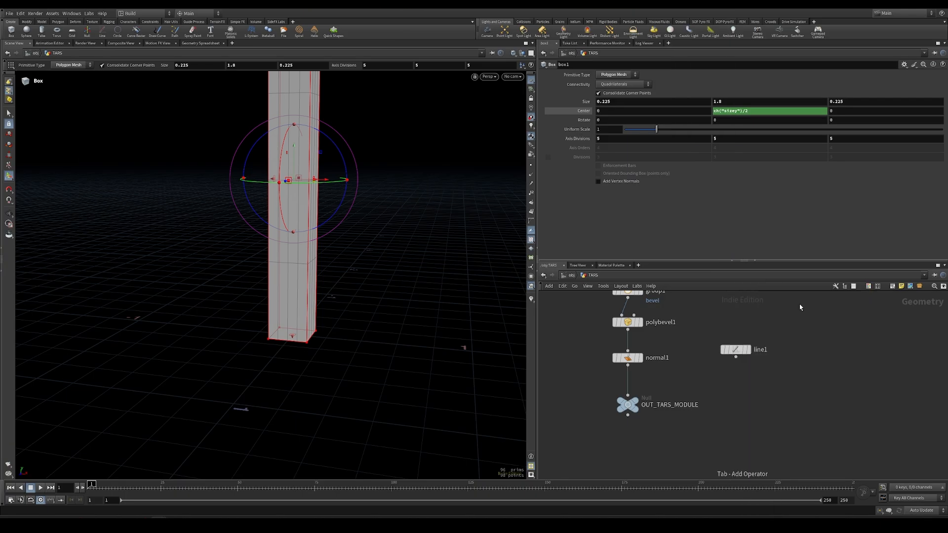
{"action": "left_click", "coordinate": [698, 441]}
{"action": "left_click", "coordinate": [627, 415]}
{"action": "left_click", "coordinate": [692, 433]}
{"action": "left_click", "coordinate": [735, 357]}
{"action": "left_click", "coordinate": [703, 434]}
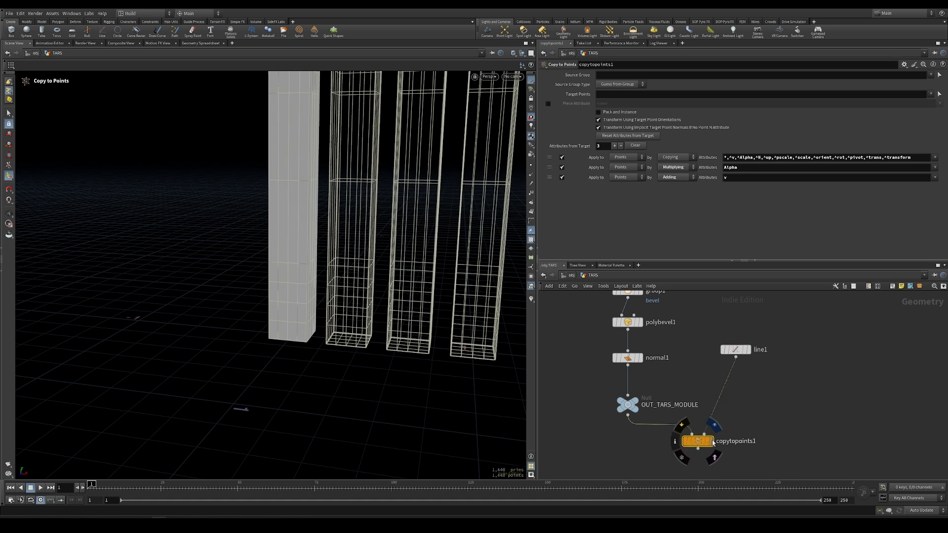
{"action": "key", "text": "Escape"}
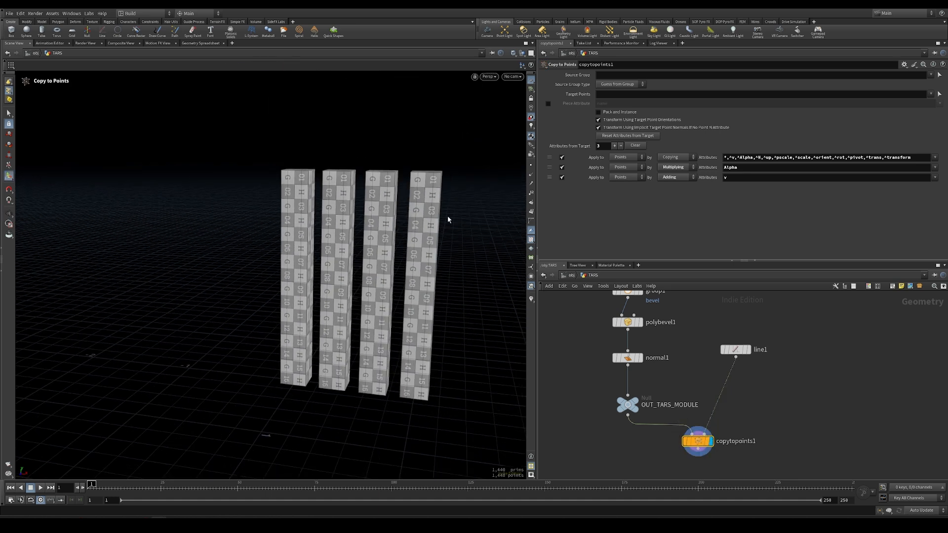
- Set the Line node's length to 0.675
{"action": "left_click", "coordinate": [735, 349]}
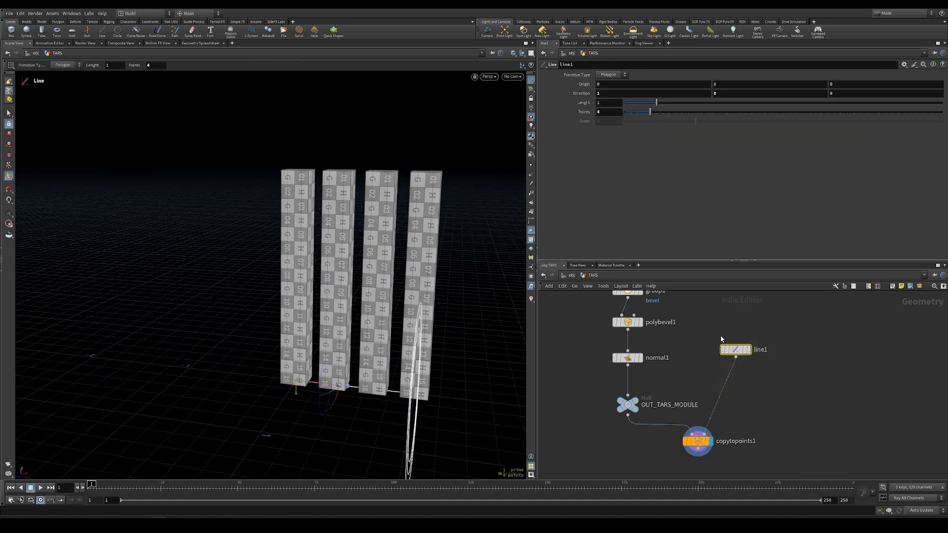
{"action": "left_click", "coordinate": [618, 102]}
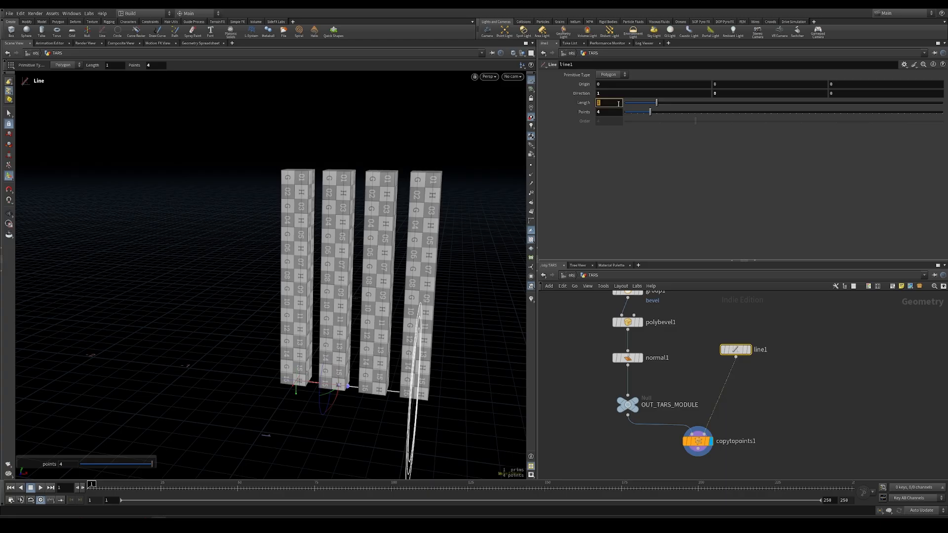
{"action": "type", "text": "0.675"}
{"action": "key", "text": "Return"}
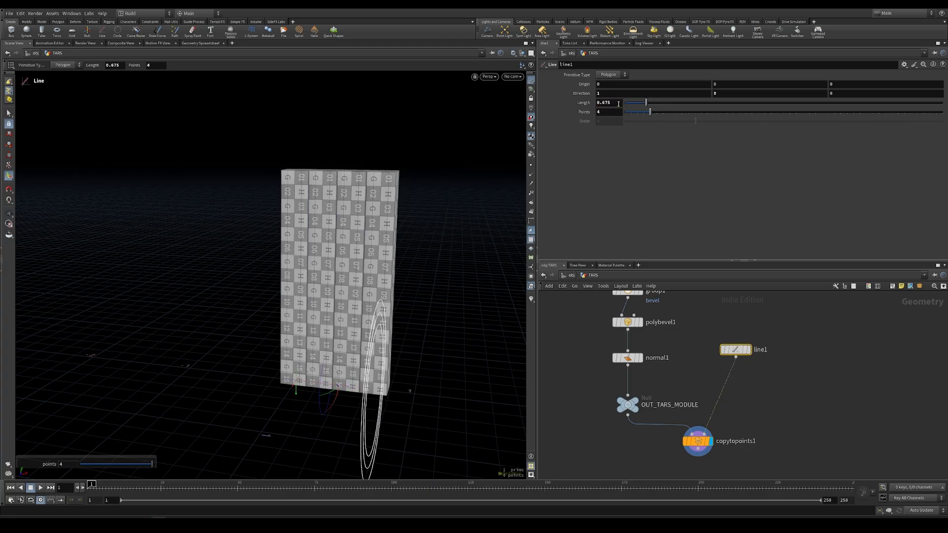
- Inspect the row of copied legs from several angles, switching between the orthographic and perspective views
{"action": "left_click", "coordinate": [700, 324]}
{"action": "left_click_drag", "start_coordinate": [345, 119], "coordinate": [341, 148], "text": "alt"}
{"action": "mouse_move", "coordinate": [340, 148]}
{"action": "right_mouse_down", "text": "alt"}
{"action": "mouse_move", "coordinate": [520, 140]}
{"action": "mouse_move", "coordinate": [356, 148]}
{"action": "right_mouse_up", "text": "alt"}
{"action": "left_click_drag", "start_coordinate": [356, 148], "coordinate": [349, 129], "text": "alt"}
{"action": "key", "text": "space+3"}
{"action": "right_click_drag", "start_coordinate": [307, 187], "coordinate": [271, 185], "text": "alt"}
{"action": "key", "text": "space+1"}
{"action": "left_click_drag", "start_coordinate": [271, 185], "coordinate": [282, 228], "text": "alt"}
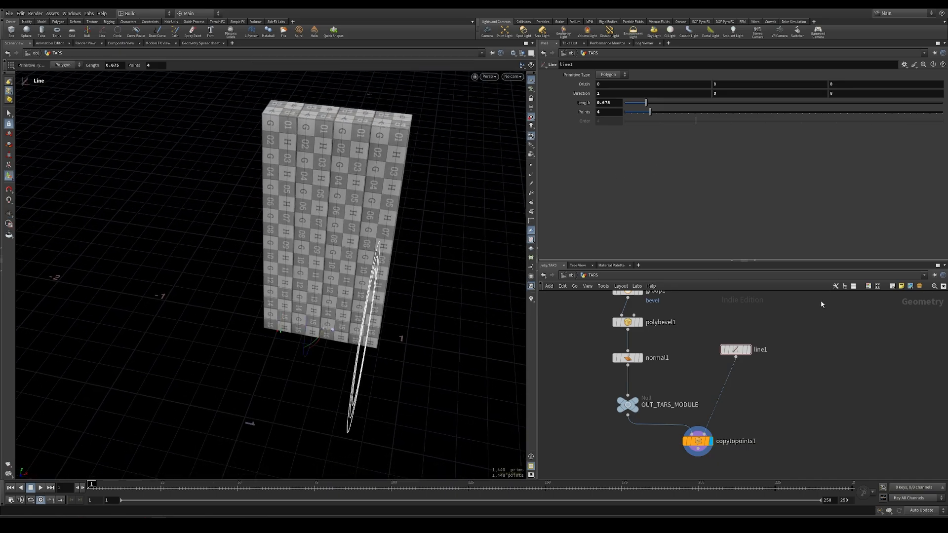
- Insert a Point Wrangle node between the Line node and the Copy to Points node
{"action": "key", "text": "Tab"}
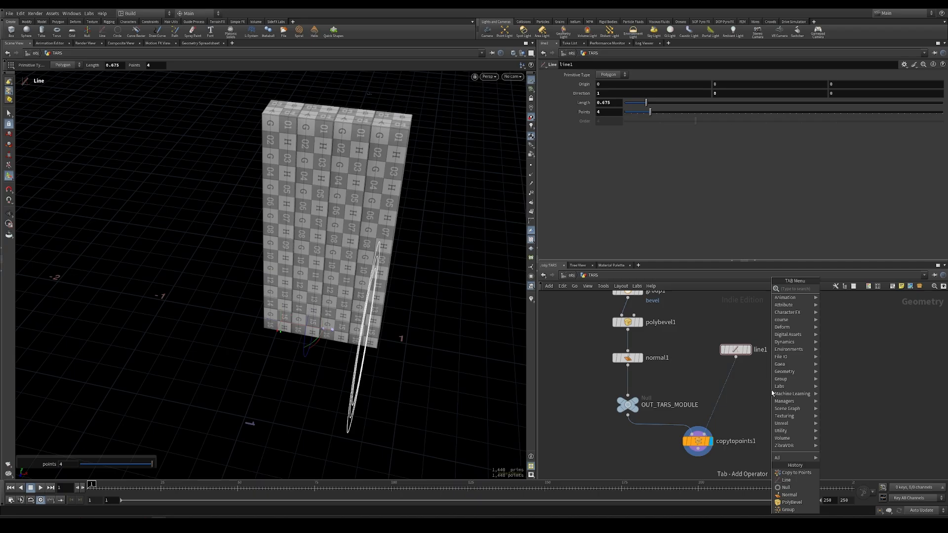
{"action": "type", "text": "wrangle"}
{"action": "left_click", "coordinate": [841, 310]}
{"action": "left_click", "coordinate": [726, 383]}
- Write the wrangle's VEX code as two lines: @N = set(0,0,1); and v@up = set(0,1,0);
{"action": "left_click", "coordinate": [676, 146]}
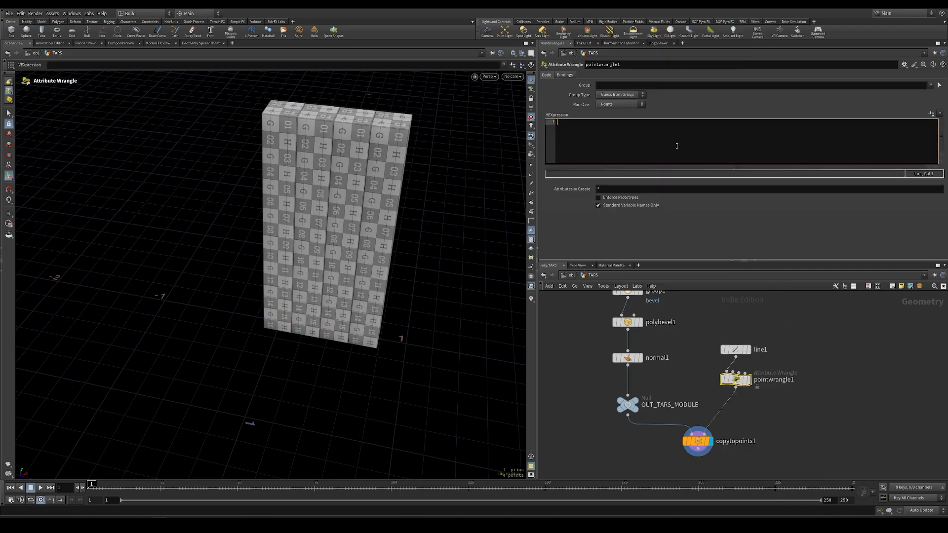
{"action": "type", "text": "@N"}
{"action": "scroll", "coordinate": [677, 145], "scroll_direction": "up", "scroll_amount": 2, "text": "ctrl"}
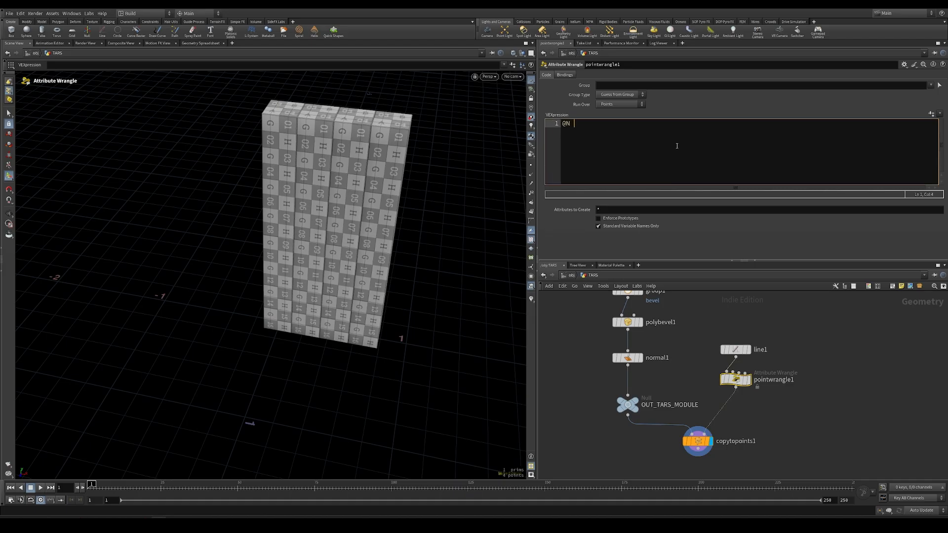
{"action": "type", "text": "N = set("}
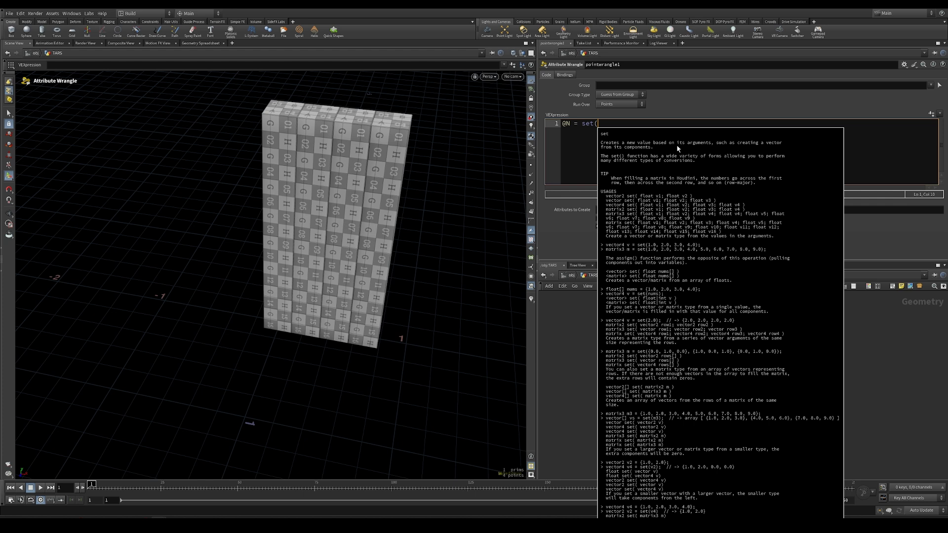
{"action": "type", "text": "0,0,1);"}
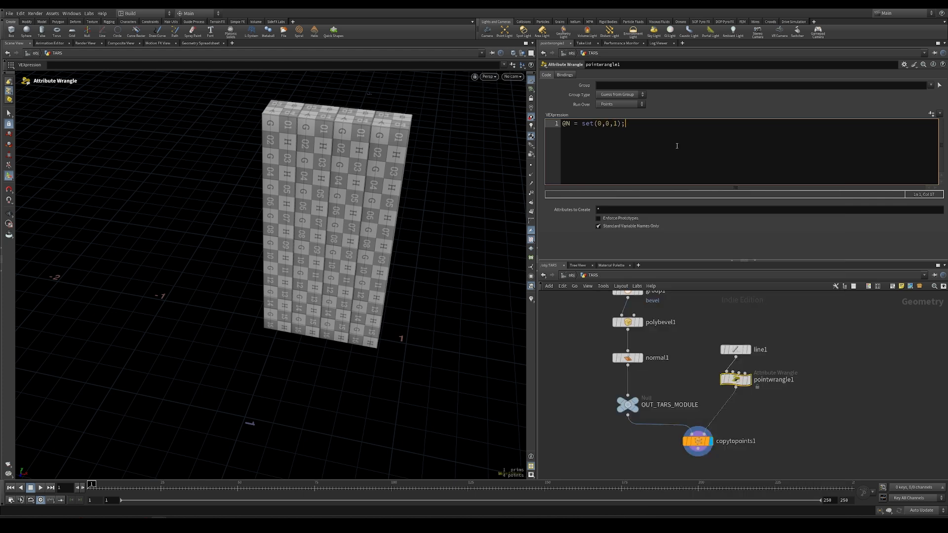
{"action": "key", "text": "Return"}
{"action": "type", "text": "v"}
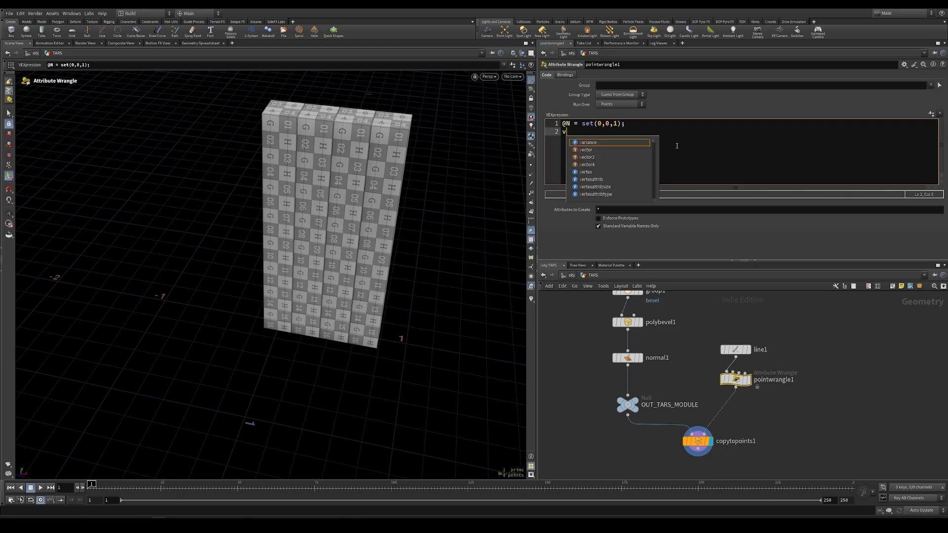
{"action": "type", "text": "@up = s"}
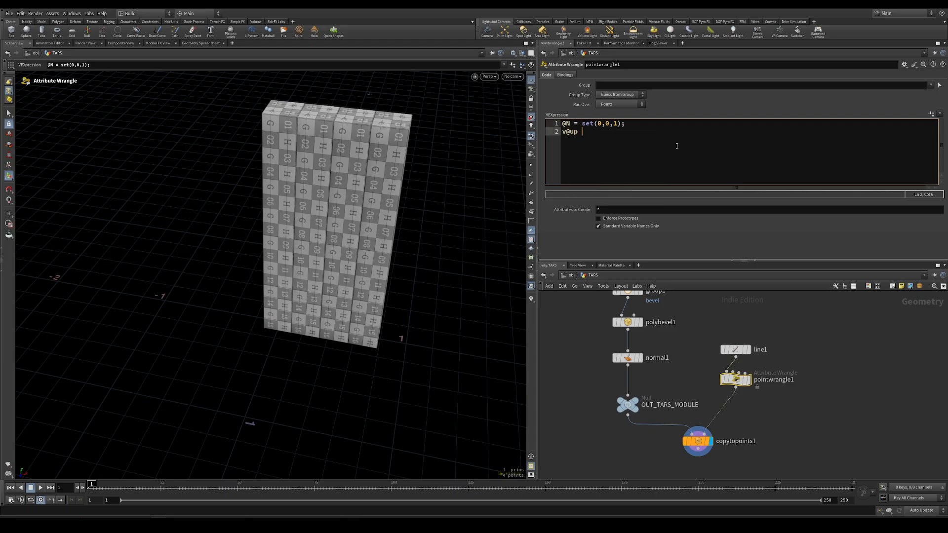
{"action": "type", "text": "et(0,1,0);"}
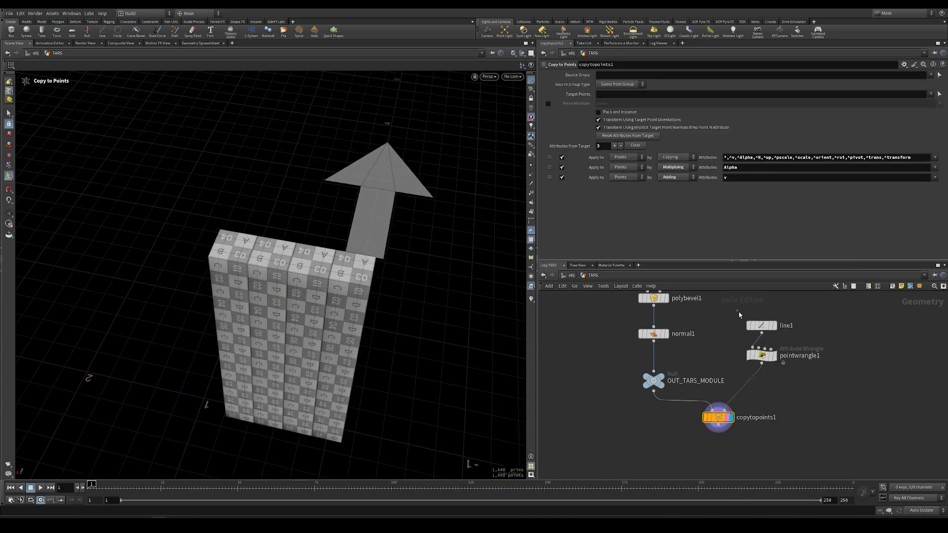
- Center the line by setting its X origin to a relative reference of its length, -ch("dist")/2
{"action": "left_click", "coordinate": [761, 325]}
{"action": "middle_click_drag", "start_coordinate": [605, 85], "coordinate": [617, 85]}
{"action": "right_click", "coordinate": [612, 102]}
{"action": "left_click", "coordinate": [631, 171]}
{"action": "left_click", "coordinate": [616, 84]}
{"action": "right_click", "coordinate": [616, 84]}
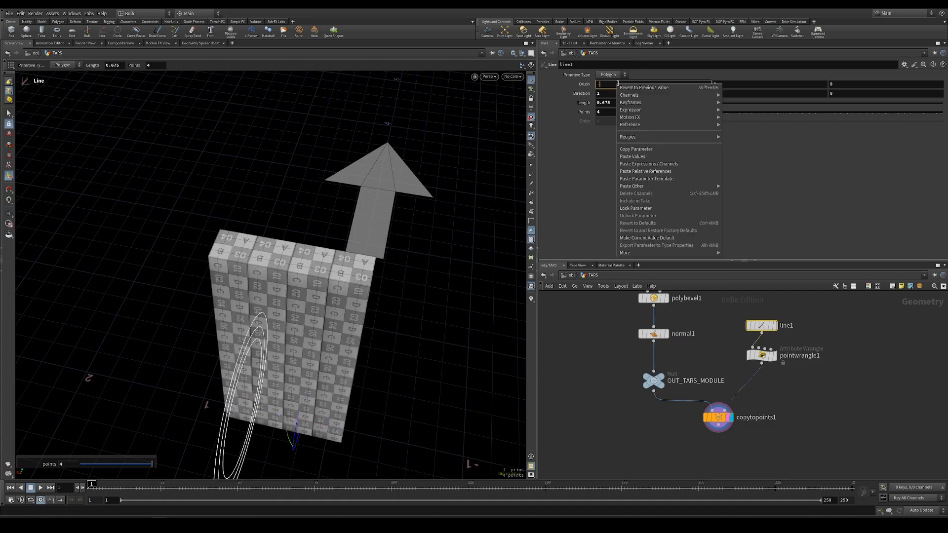
{"action": "left_click", "coordinate": [648, 175]}
{"action": "type", "text": "/"}
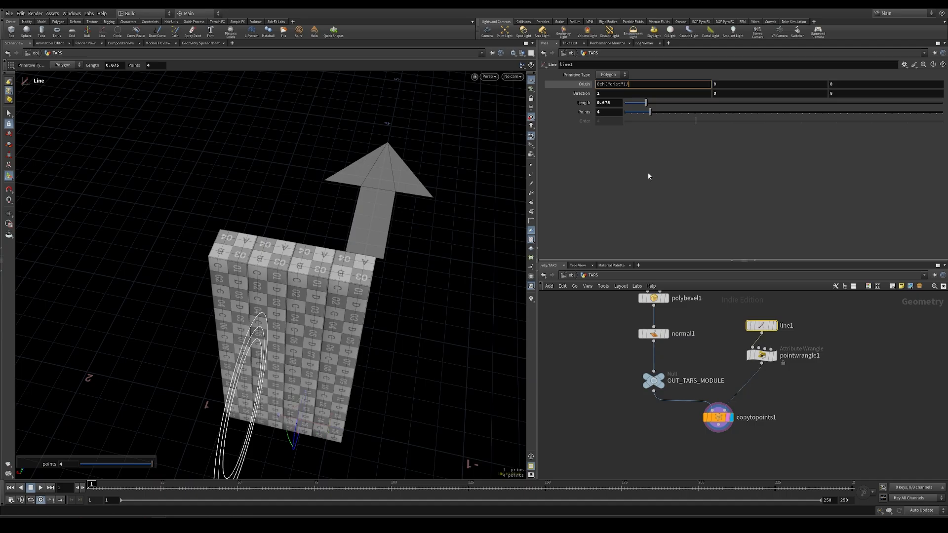
{"action": "type", "text": "2"}
{"action": "key", "text": "Return"}
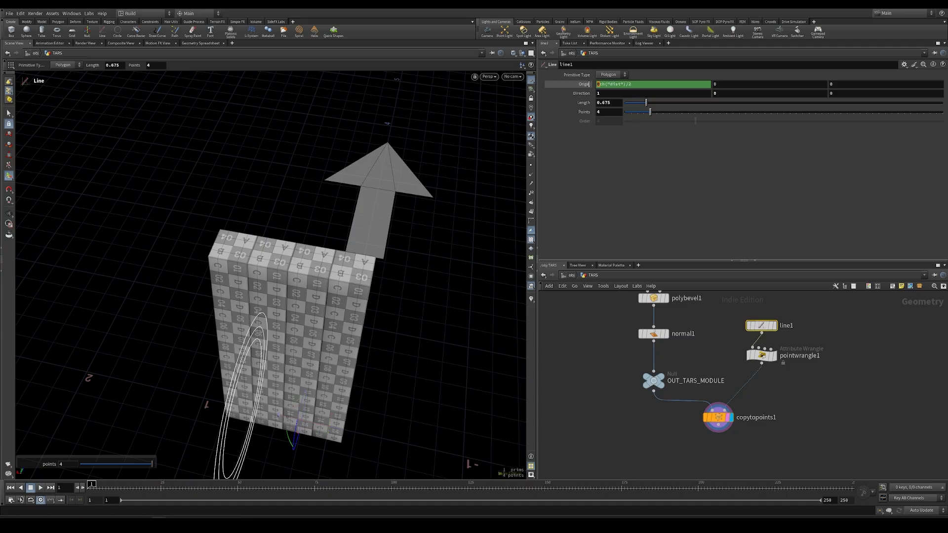
{"action": "left_click", "coordinate": [587, 84]}
{"action": "key", "text": "Return"}
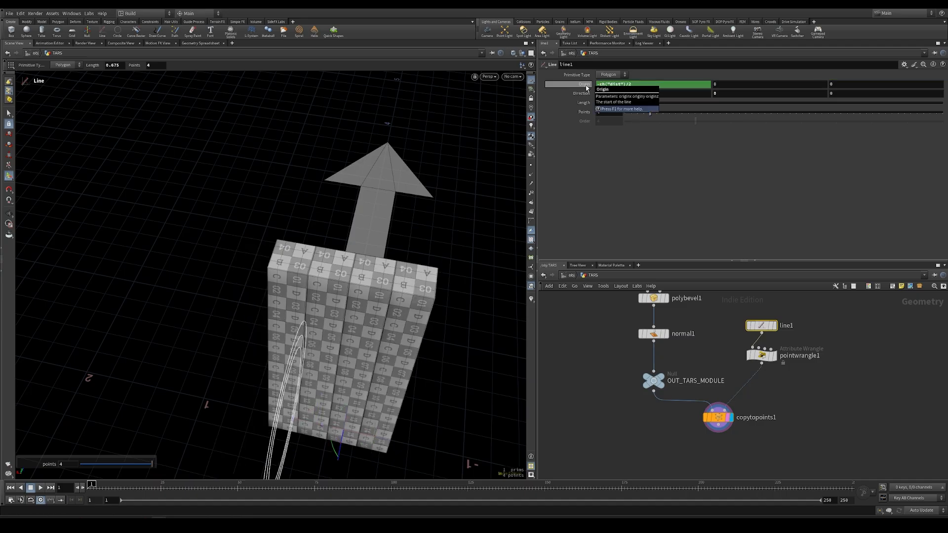
- Check the centered legs up close and display the point wrangle's output instead of the copies
{"action": "scroll", "coordinate": [392, 383], "scroll_direction": "down", "scroll_amount": 3}
{"action": "left_click_drag", "start_coordinate": [403, 407], "coordinate": [362, 392], "text": "alt"}
{"action": "middle_click_drag", "start_coordinate": [430, 328], "coordinate": [408, 317], "text": "alt"}
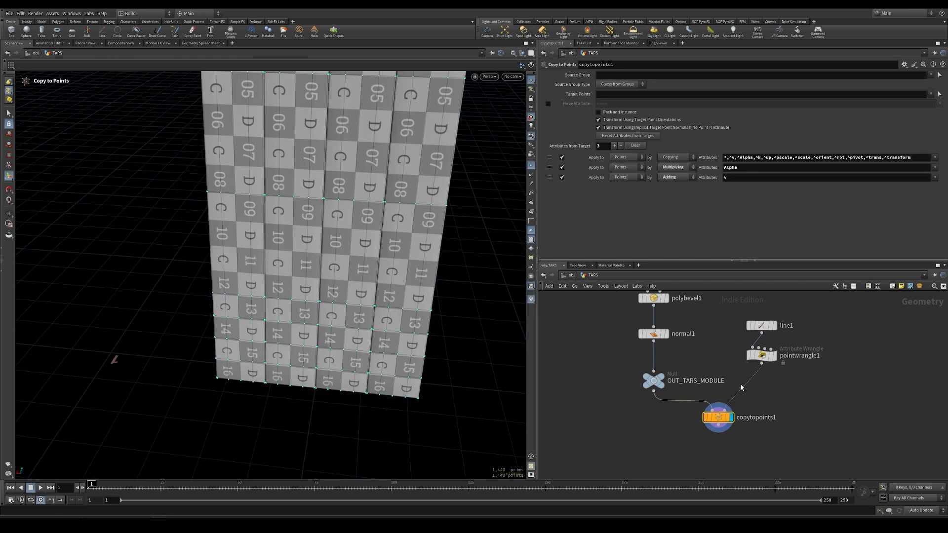
{"action": "left_click", "coordinate": [771, 356]}
{"action": "left_click", "coordinate": [768, 358]}
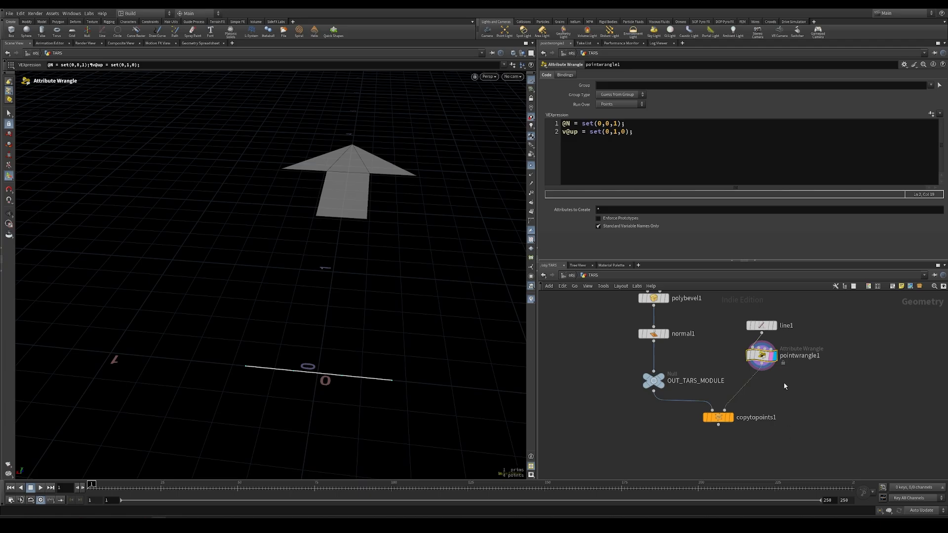
- Insert a Name node between the point wrangle and Copy to Points, display it, and turn on point numbers
{"action": "key", "text": "Tab"}
{"action": "type", "text": "nam"}
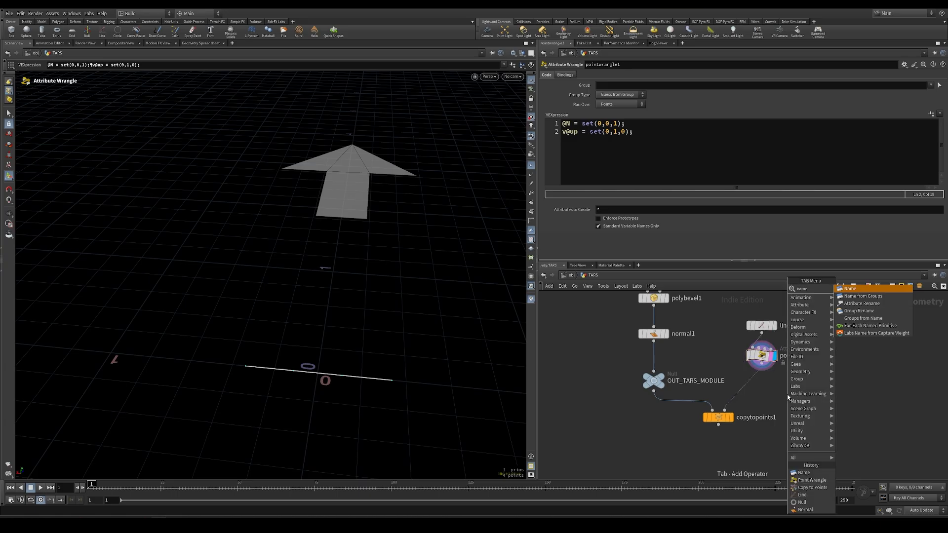
{"action": "left_click", "coordinate": [862, 293]}
{"action": "left_click", "coordinate": [761, 384]}
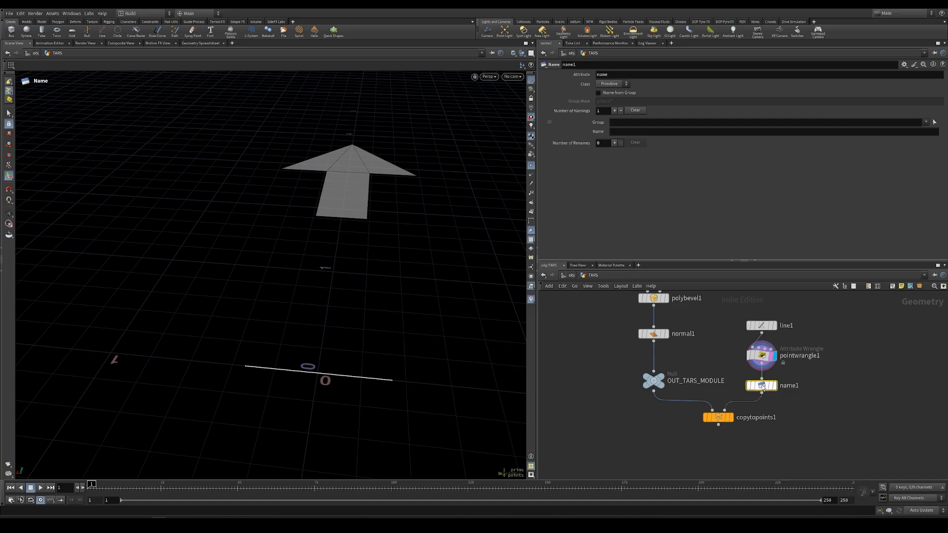
{"action": "left_click", "coordinate": [774, 385]}
{"action": "left_click", "coordinate": [531, 193]}
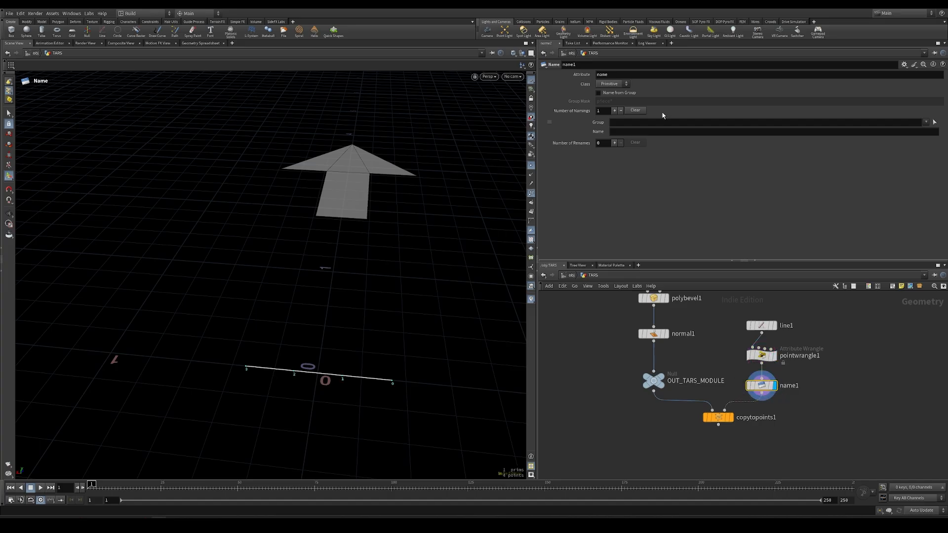
- Set the Name node's group to one line point, name it L_leg_1, change the class to Point, and check the node info
{"action": "left_click", "coordinate": [625, 120]}
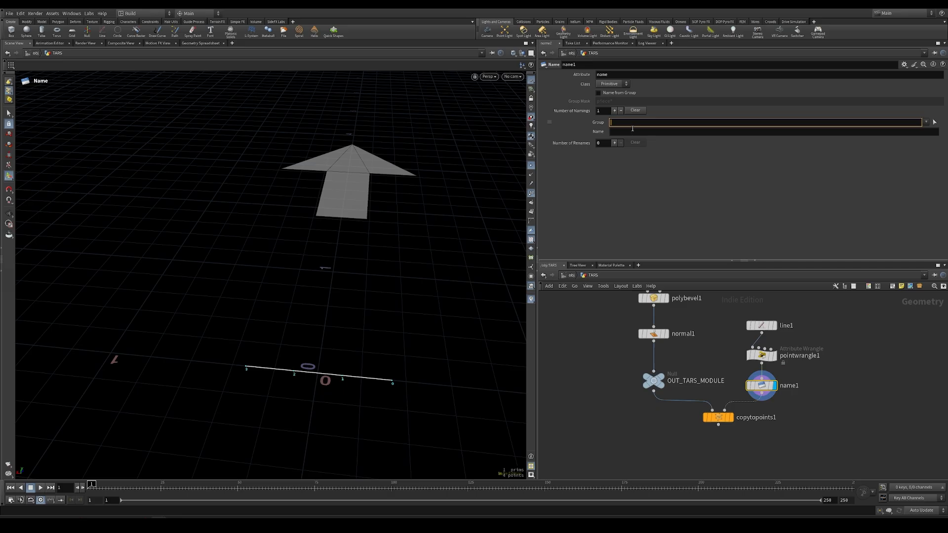
{"action": "left_click", "coordinate": [632, 129]}
{"action": "type", "text": "L_leg_1"}
{"action": "key", "text": "Return"}
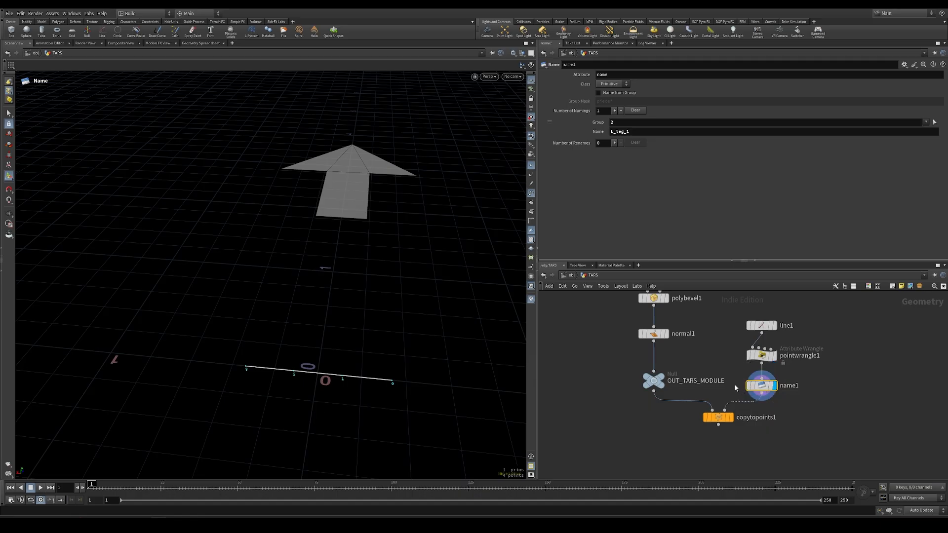
{"action": "left_click", "coordinate": [612, 84]}
{"action": "left_click", "coordinate": [609, 102]}
{"action": "left_click", "coordinate": [739, 385]}
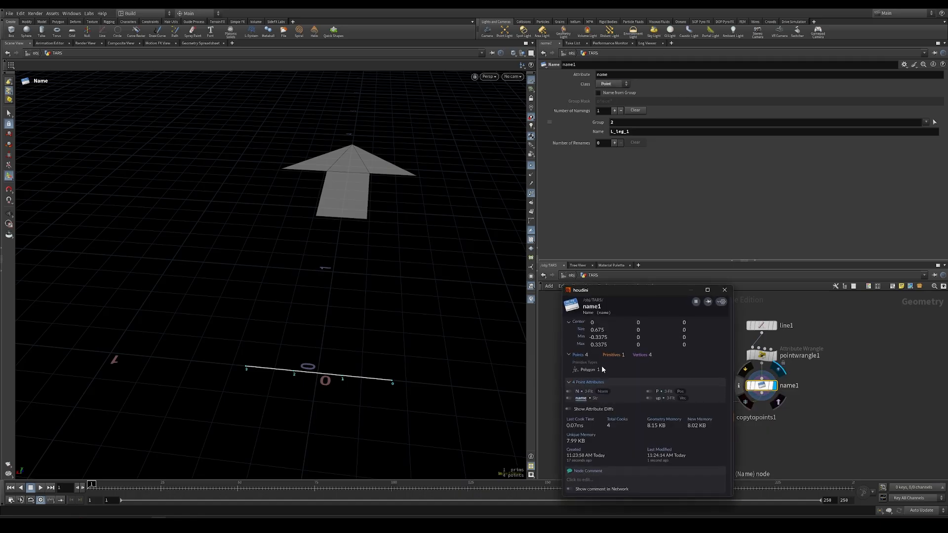
- Show the name attribute in the viewport and raise the Name node's number of namings to 4
{"action": "left_click", "coordinate": [568, 399]}
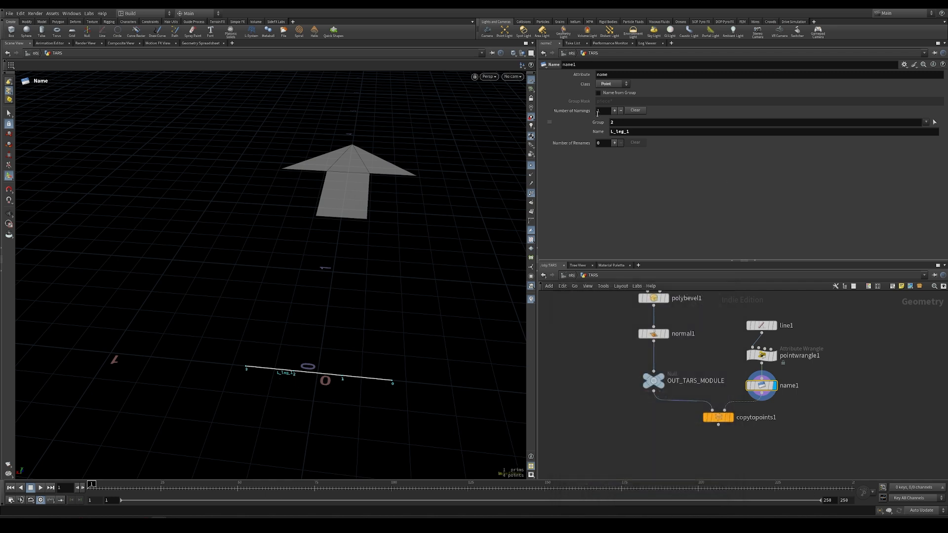
{"action": "left_click", "coordinate": [614, 111]}
{"action": "left_click", "coordinate": [614, 111]}
{"action": "left_click", "coordinate": [614, 111]}
- Set the second naming's group to 3 and name it L_leg_2, reusing the first leg's name
{"action": "left_click", "coordinate": [620, 142]}
{"action": "left_click", "coordinate": [636, 131]}
{"action": "key", "text": "ctrl+a"}
{"action": "key", "text": "ctrl+c"}
{"action": "left_click", "coordinate": [635, 151]}
{"action": "key", "text": "ctrl+v"}
{"action": "key", "text": "Return"}
- Fill in the remaining two namings: group 1 as R_leg_1 and group 0 as R_leg_2
{"action": "type", "text": "1"}
{"action": "left_click", "coordinate": [612, 170]}
{"action": "key", "text": "ctrl+v"}
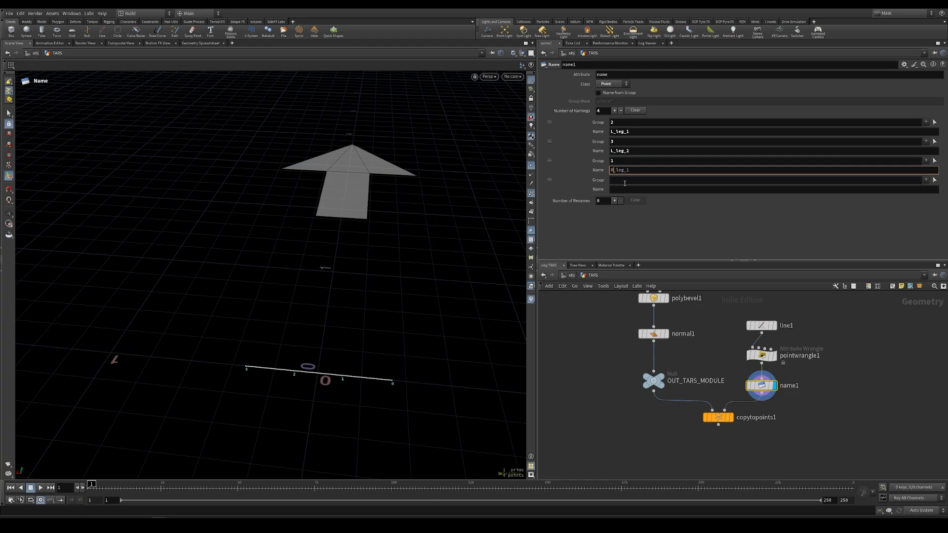
{"action": "key", "text": "Return"}
{"action": "left_click", "coordinate": [637, 181]}
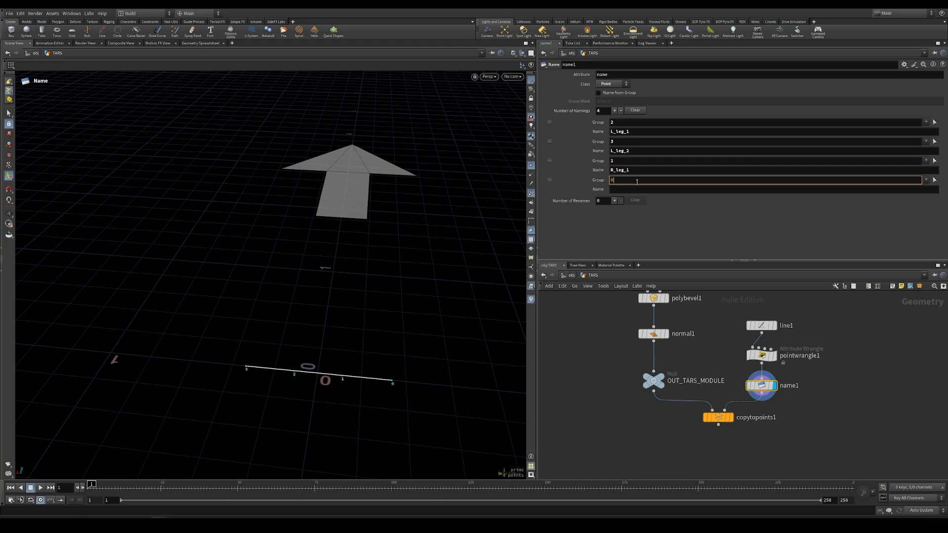
{"action": "type", "text": "0"}
{"action": "left_click", "coordinate": [636, 189]}
{"action": "key", "text": "ctrl+v"}
{"action": "type", "text": "2"}
{"action": "key", "text": "Return"}
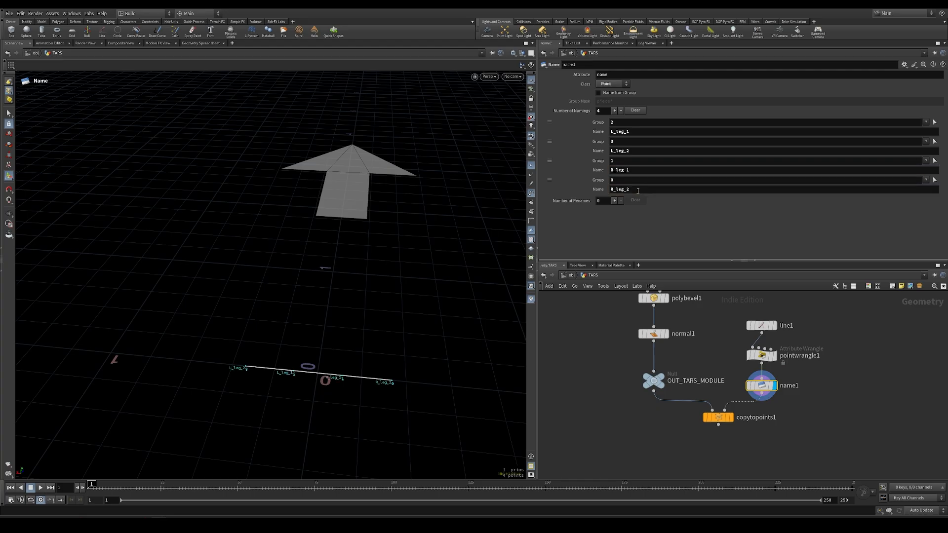
- Turn off point numbers, display the Copy to Points node and enable its Pack and Instance option
{"action": "left_click", "coordinate": [531, 193]}
{"action": "left_click_drag", "start_coordinate": [261, 365], "coordinate": [256, 380], "text": "alt"}
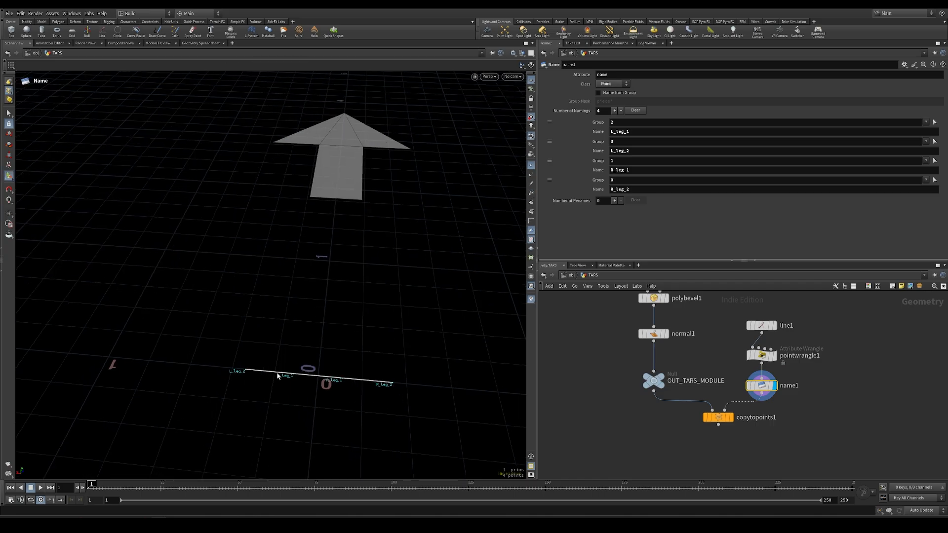
{"action": "left_click", "coordinate": [730, 417]}
{"action": "left_click", "coordinate": [718, 417]}
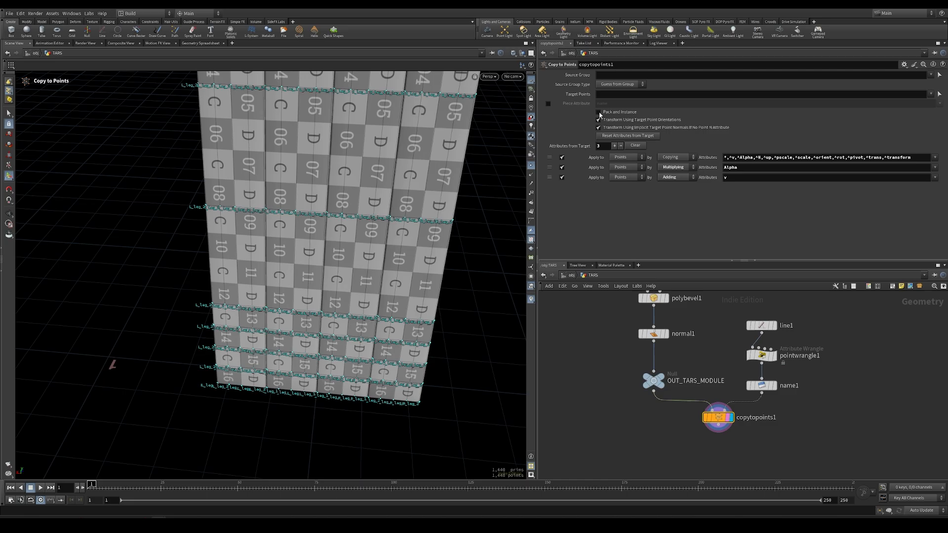
{"action": "left_click", "coordinate": [599, 112]}
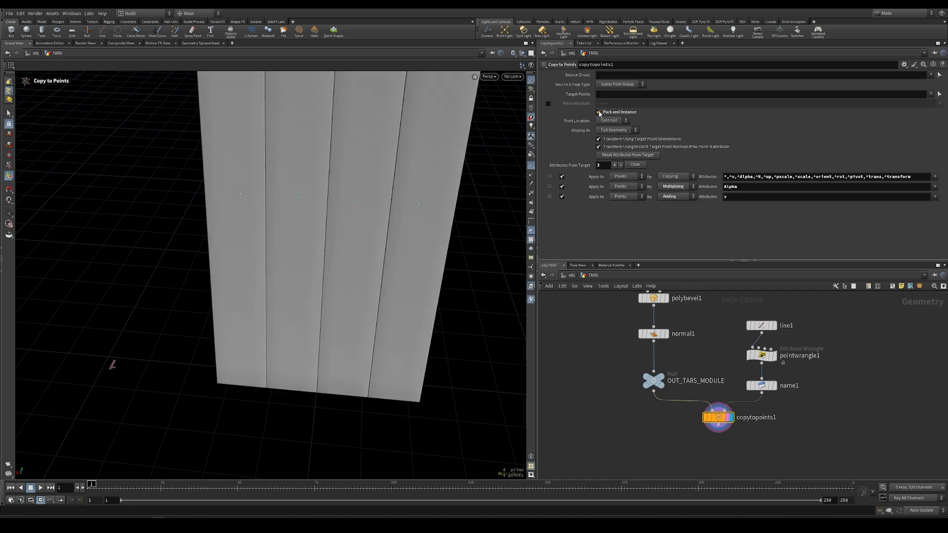
{"action": "middle_click_drag", "start_coordinate": [644, 411], "coordinate": [656, 341]}
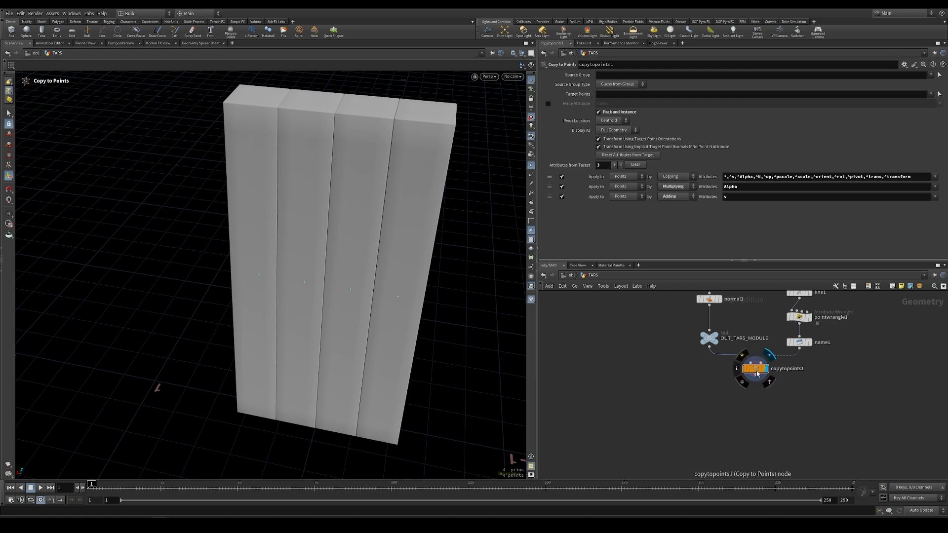
{"action": "right_click_drag", "start_coordinate": [416, 307], "coordinate": [363, 314], "text": "alt"}
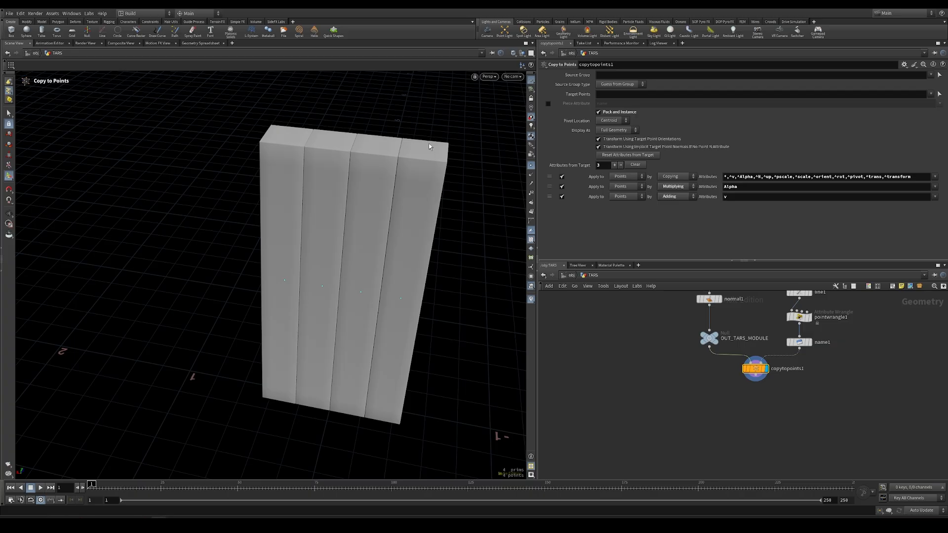
- Check the TARS reference board, return to Houdini and add an Attribute Promote node after Copy to Points
{"action": "left_click", "coordinate": [126, 524]}
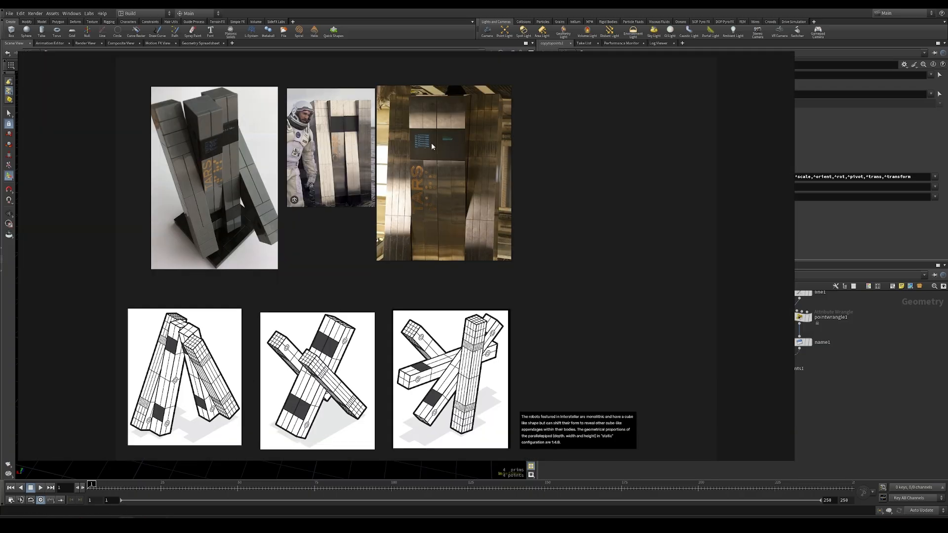
{"action": "key", "text": "alt+Tab"}
{"action": "middle_click_drag", "start_coordinate": [764, 394], "coordinate": [770, 378]}
{"action": "key", "text": "Tab"}
{"action": "type", "text": "prom"}
{"action": "key", "text": "Return"}
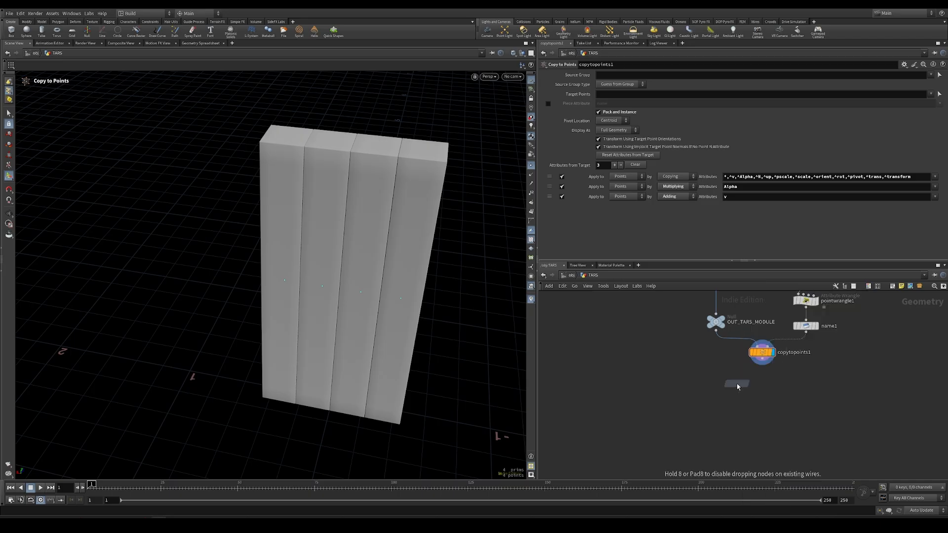
{"action": "left_click", "coordinate": [761, 395]}
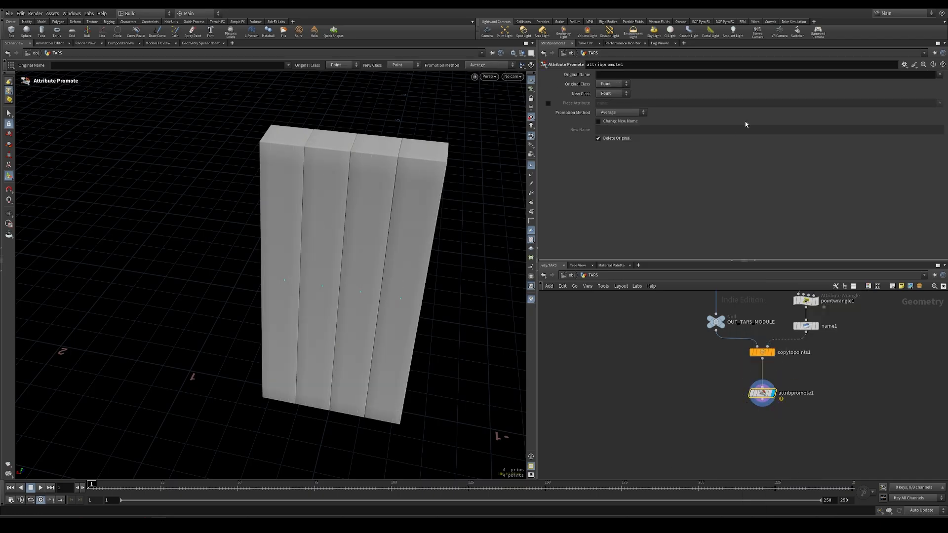
- Promote the name attribute from Point to Primitive class
{"action": "left_click", "coordinate": [939, 75]}
{"action": "left_click", "coordinate": [929, 92]}
{"action": "left_click", "coordinate": [612, 94]}
{"action": "left_click", "coordinate": [610, 101]}
- Add a Split node after the Attribute Promote node and set its group to 1 2
{"action": "middle_click_drag", "start_coordinate": [690, 403], "coordinate": [661, 363]}
{"action": "key", "text": "Tab"}
{"action": "left_click", "coordinate": [740, 194]}
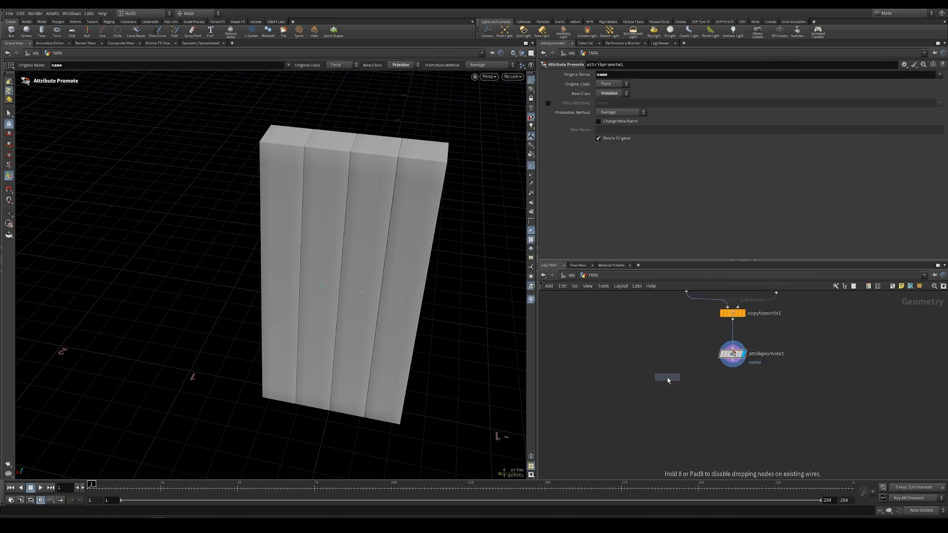
{"action": "left_click", "coordinate": [732, 391]}
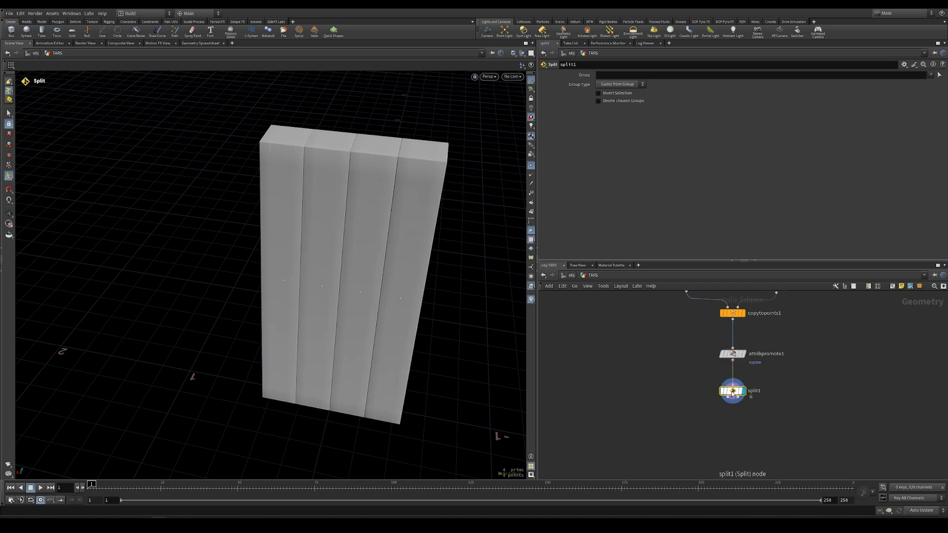
{"action": "left_click", "coordinate": [639, 75]}
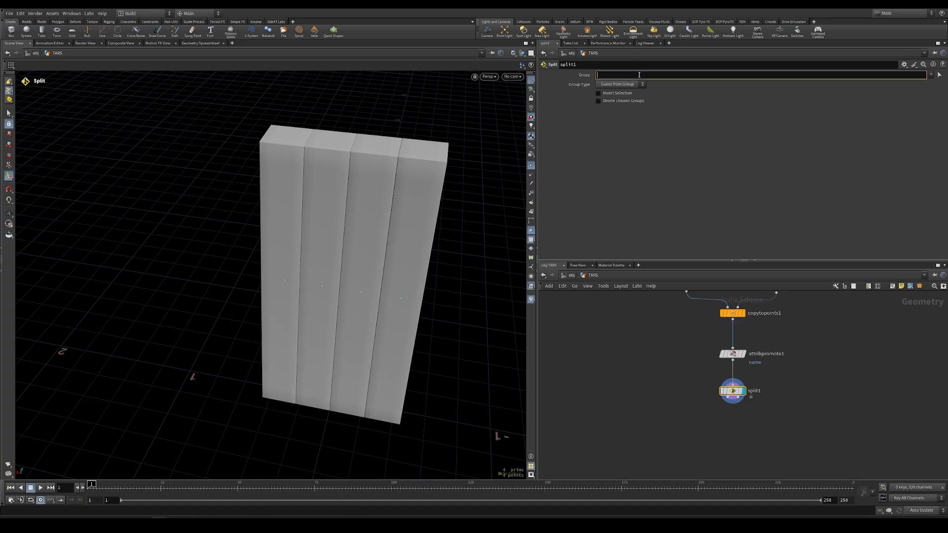
{"action": "type", "text": "1 2"}
{"action": "key", "text": "Return"}
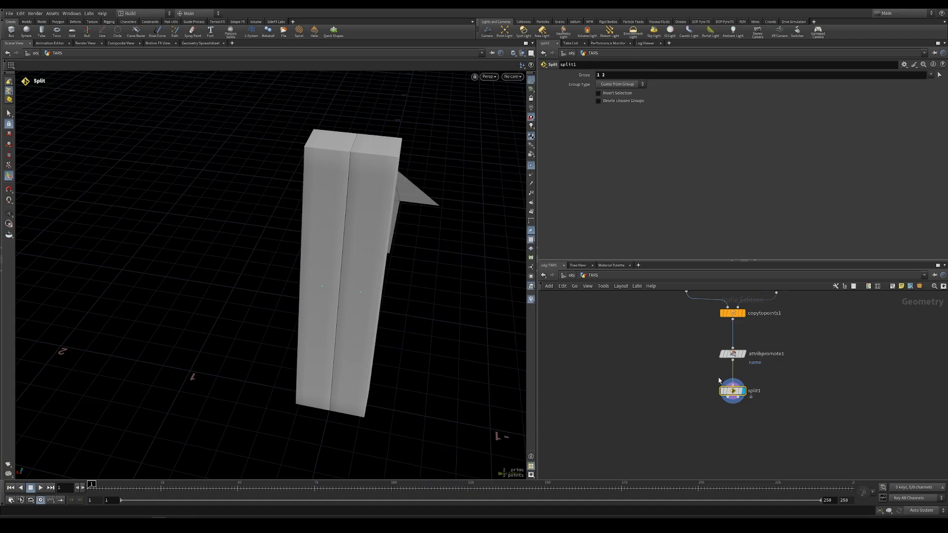
- Place a Group Create node below the Split node, leaving room for another node above it
{"action": "key", "text": "Tab"}
{"action": "type", "text": "p"}
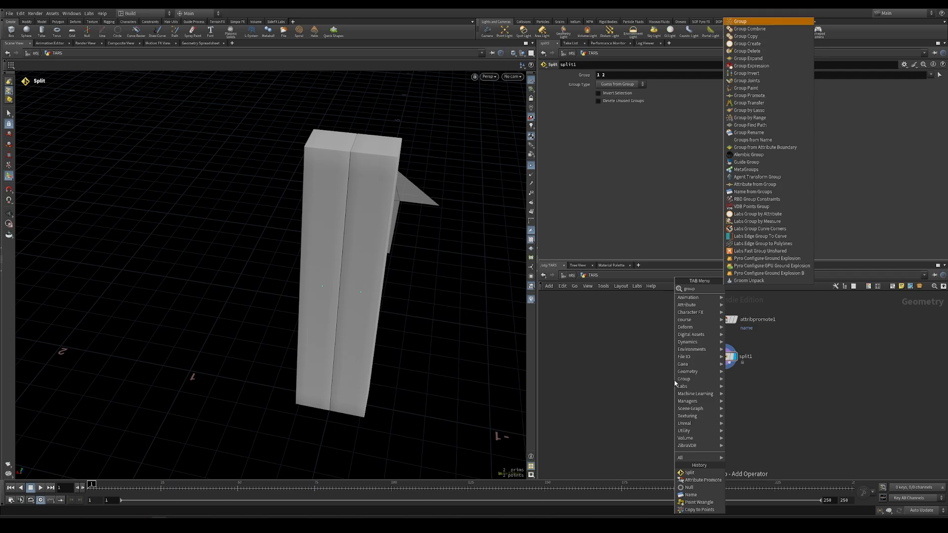
{"action": "key", "text": "Return"}
{"action": "left_click", "coordinate": [675, 384]}
{"action": "left_click_drag", "start_coordinate": [675, 382], "coordinate": [676, 409]}
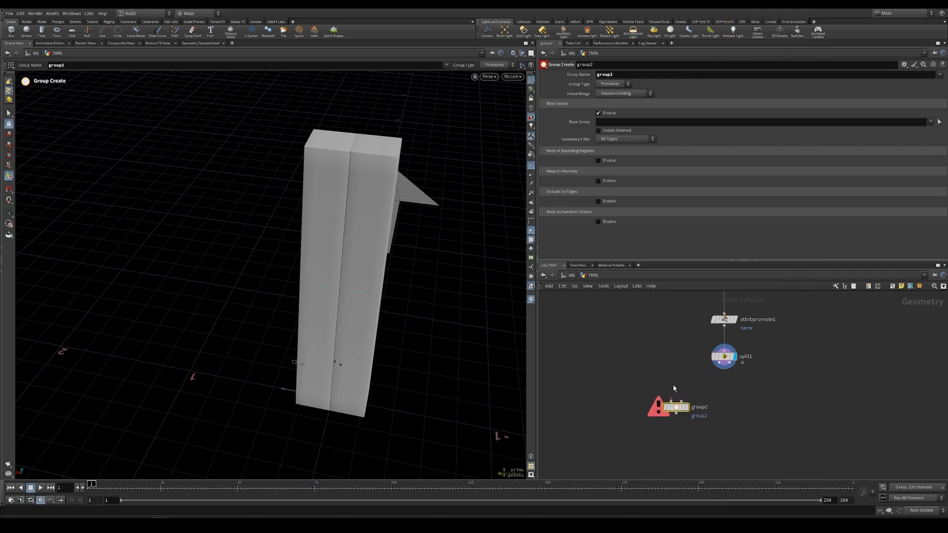
- Add an Unpack node on the Split node's first output, display it and transfer the name attribute
{"action": "key", "text": "Tab"}
{"action": "type", "text": "merge"}
{"action": "key", "text": "Return"}
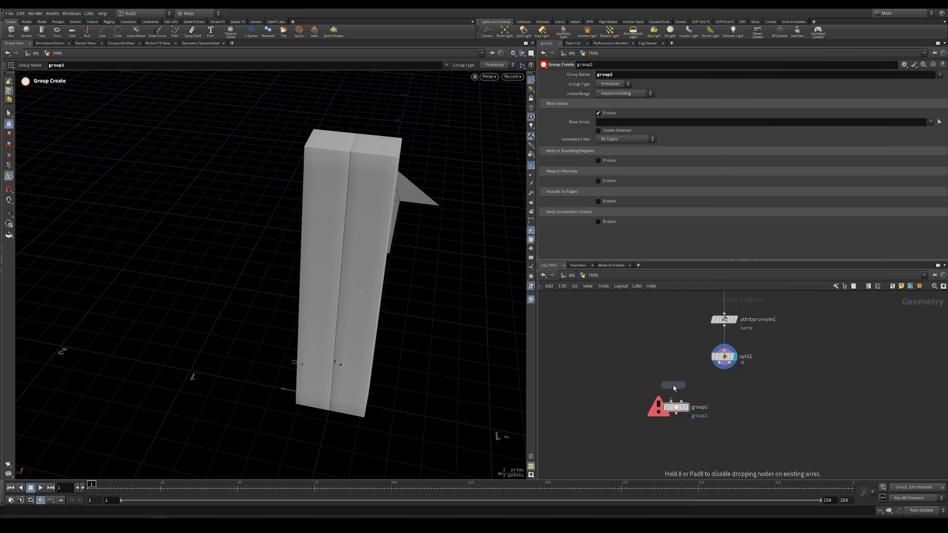
{"action": "left_click", "coordinate": [673, 384]}
{"action": "left_click", "coordinate": [686, 386]}
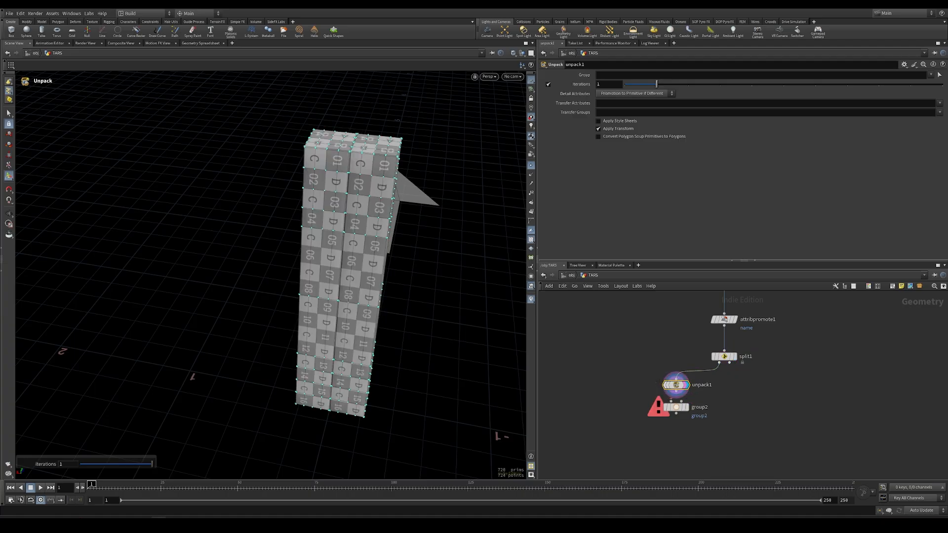
{"action": "left_click", "coordinate": [939, 102]}
{"action": "left_click", "coordinate": [934, 112]}
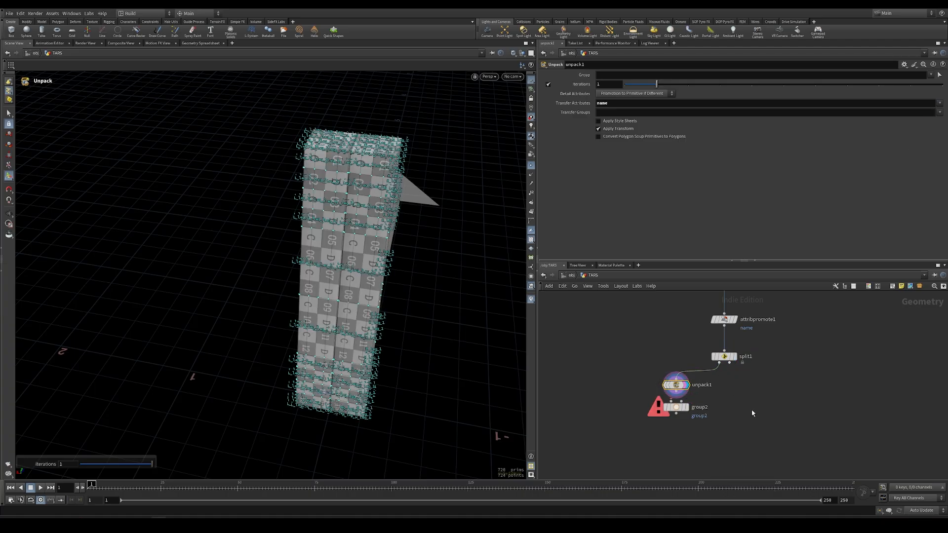
- Connect the Group Create node under the Unpack node, display it, name its group center and tidy both nodes' alignment
{"action": "scroll", "coordinate": [719, 356], "scroll_direction": "up", "scroll_amount": 3}
{"action": "left_click_drag", "start_coordinate": [658, 359], "coordinate": [656, 365]}
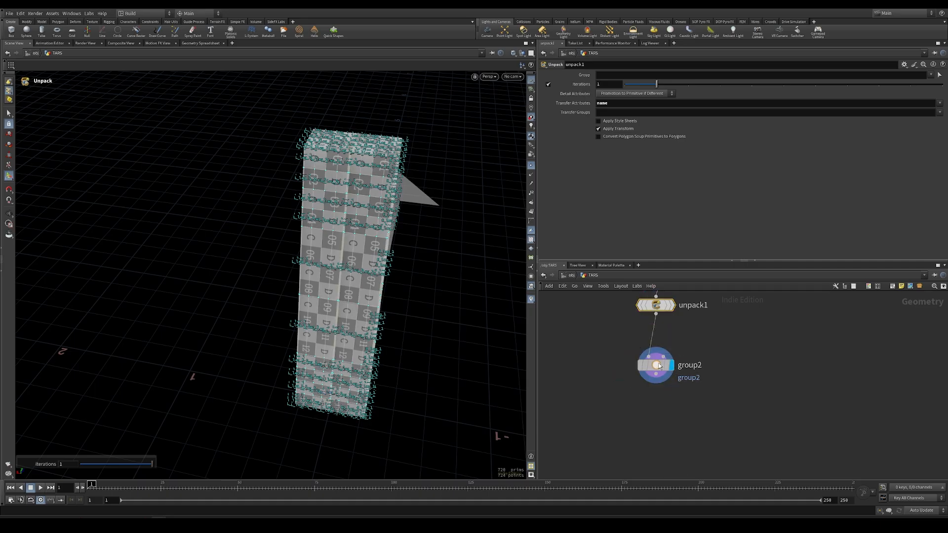
{"action": "left_click", "coordinate": [669, 368]}
{"action": "left_click", "coordinate": [651, 74]}
{"action": "type", "text": "center"}
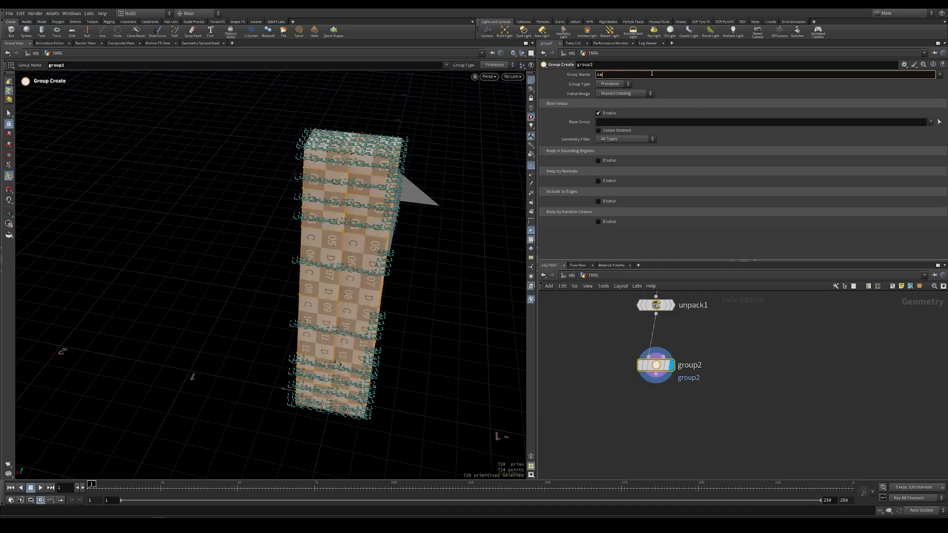
{"action": "key", "text": "Return"}
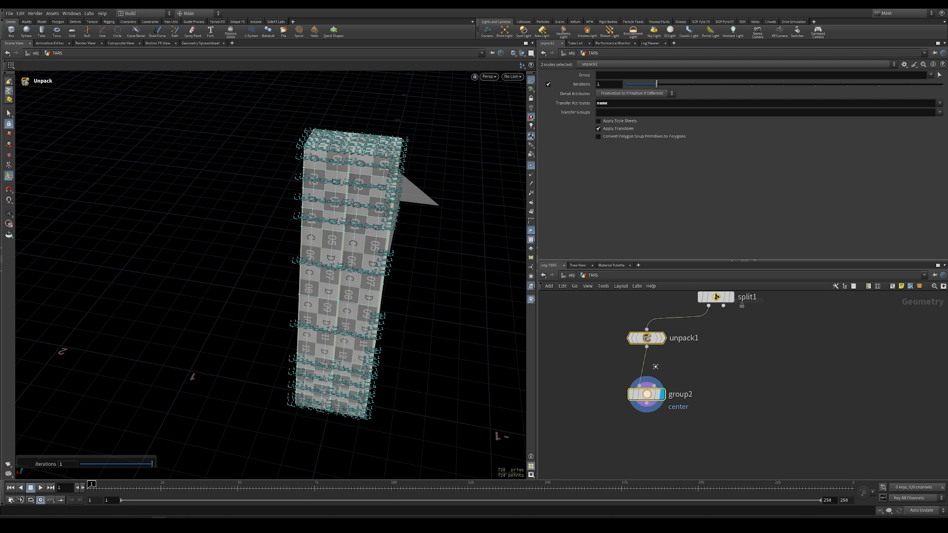
{"action": "key", "text": "l"}
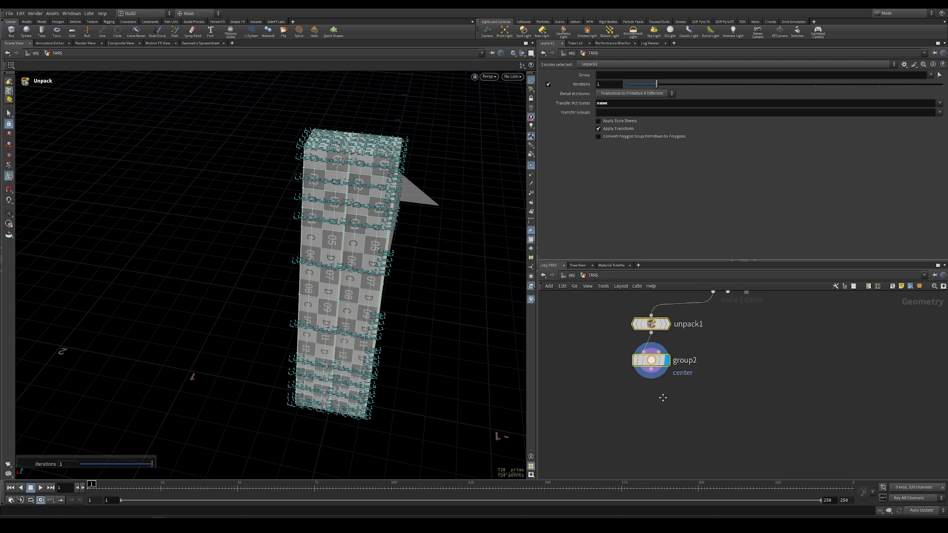
- Add a UV Layout node after the center group and display its result
{"action": "key", "text": "Tab"}
{"action": "type", "text": "layout"}
{"action": "key", "text": "Return"}
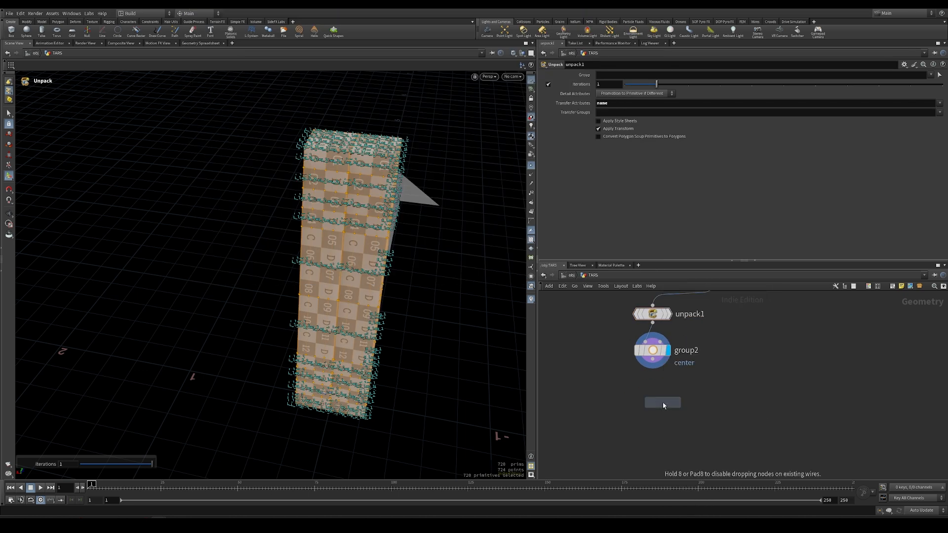
{"action": "left_click", "coordinate": [652, 399]}
{"action": "left_click", "coordinate": [650, 399]}
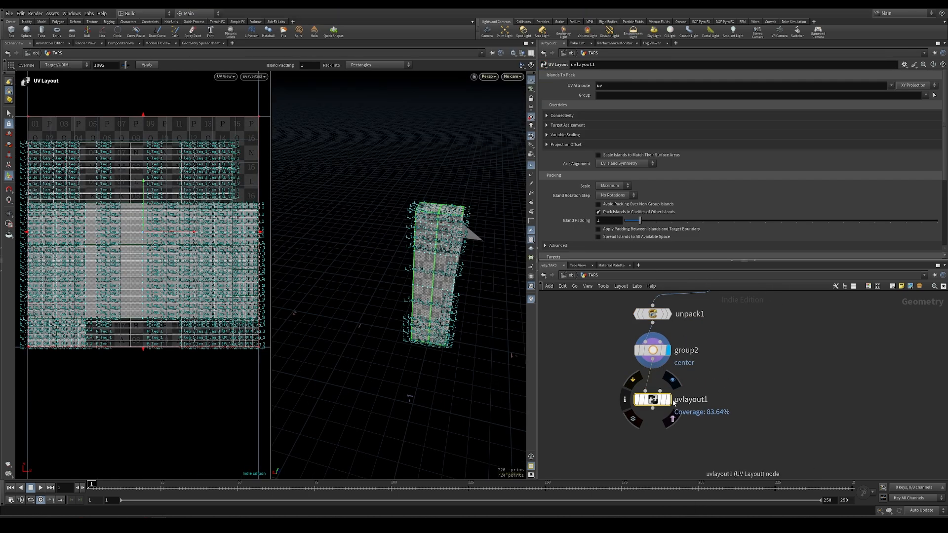
{"action": "left_click", "coordinate": [667, 399]}
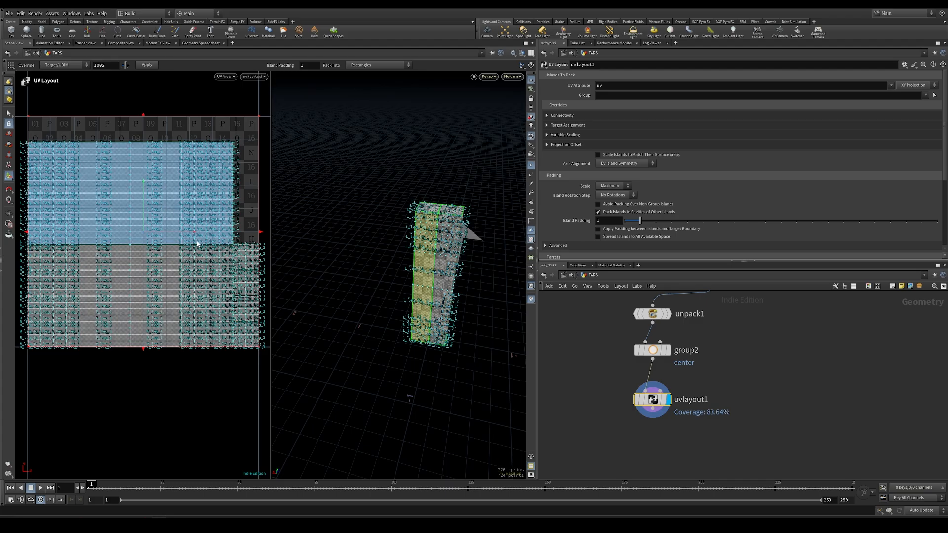
- Duplicate the Unpack, Group Create and UV Layout chain onto the Split node's second output
{"action": "middle_click_drag", "start_coordinate": [807, 411], "coordinate": [742, 435]}
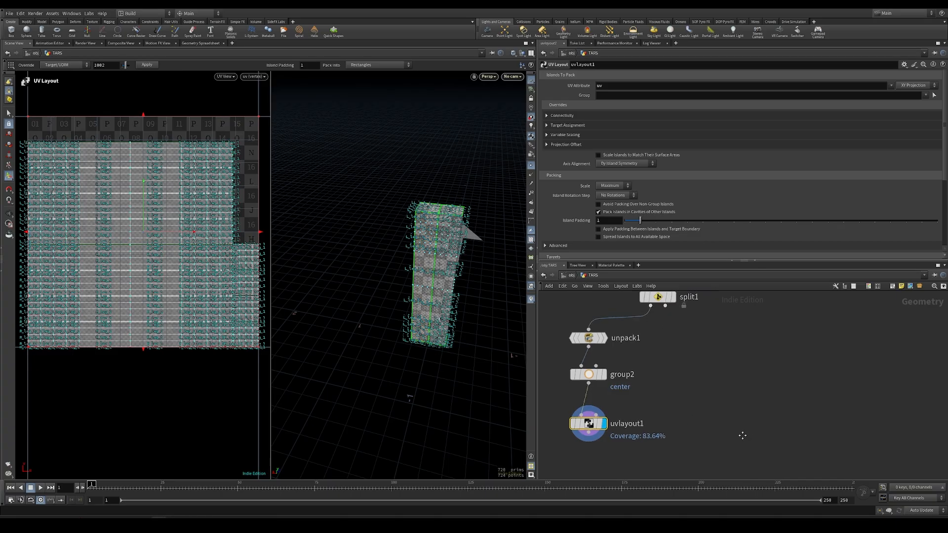
{"action": "scroll", "coordinate": [735, 435], "scroll_direction": "down", "scroll_amount": 1}
{"action": "left_click_drag", "start_coordinate": [608, 347], "coordinate": [608, 433]}
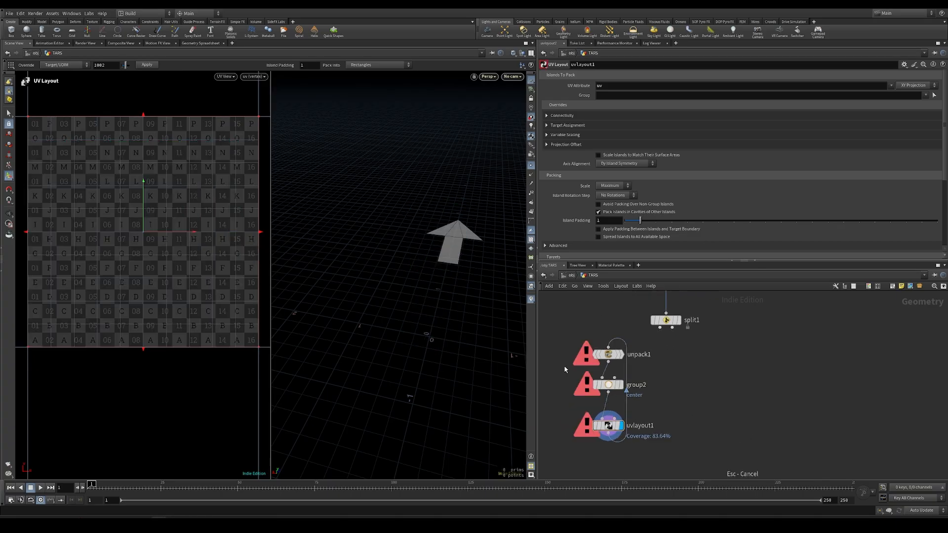
{"action": "key", "text": "ctrl+z"}
{"action": "left_click_drag", "start_coordinate": [607, 376], "coordinate": [666, 328], "text": "alt"}
{"action": "scroll", "coordinate": [705, 326], "scroll_direction": "up", "scroll_amount": 1}
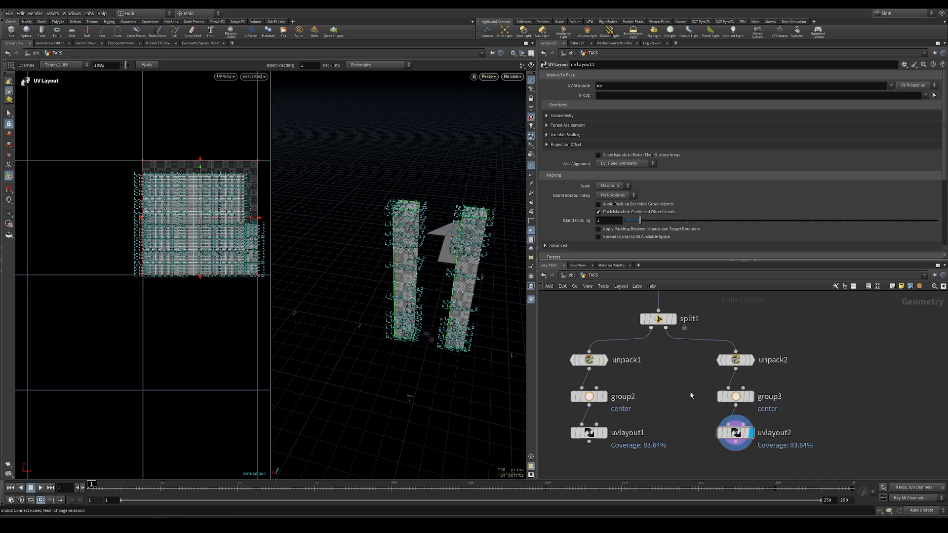
- Rename the group in the duplicated branch to sides
{"action": "middle_click_drag", "start_coordinate": [691, 395], "coordinate": [661, 351]}
{"action": "left_click", "coordinate": [703, 348]}
{"action": "left_click", "coordinate": [687, 74]}
{"action": "type", "text": "s1"}
{"action": "key", "text": "Return"}
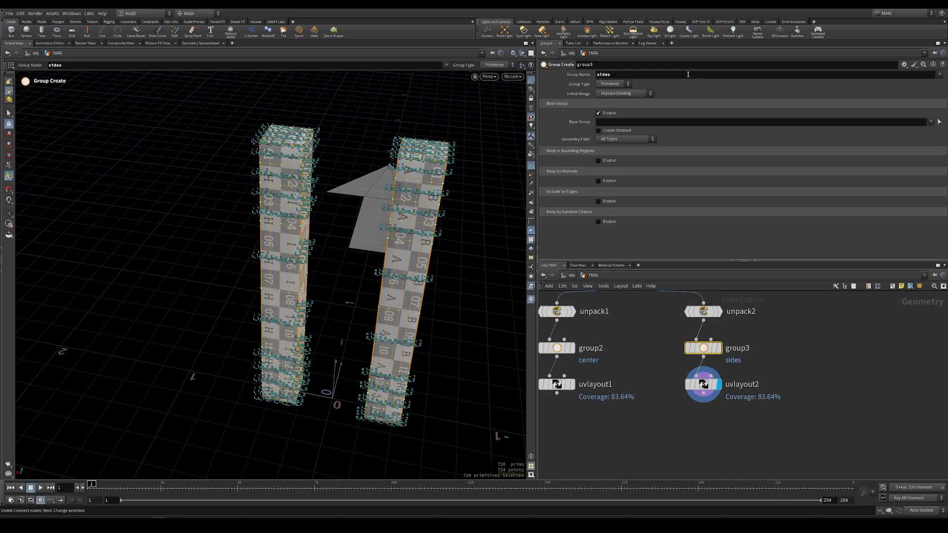
- Display and select the center branch's UV Layout node, and hide the name attribute markers in the viewport
{"action": "middle_click_drag", "start_coordinate": [587, 438], "coordinate": [678, 419]}
{"action": "left_click", "coordinate": [665, 364]}
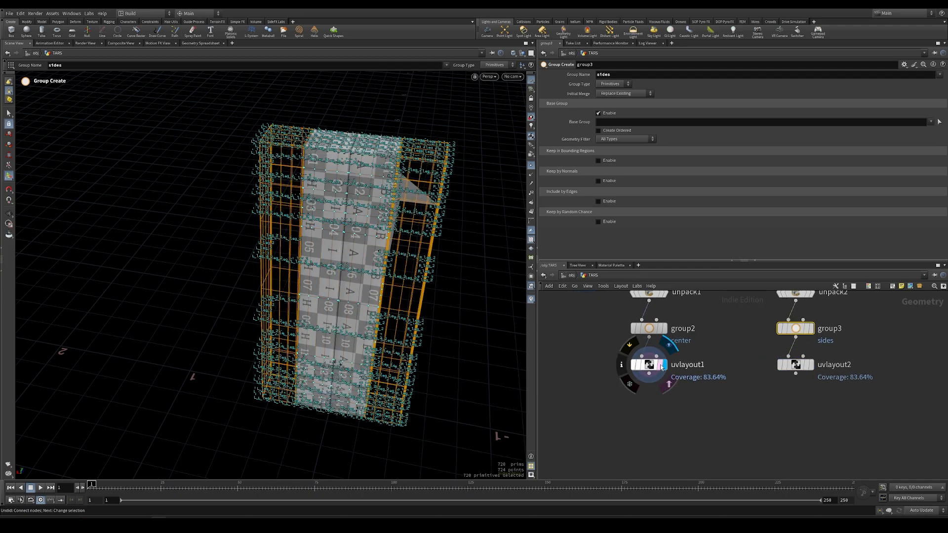
{"action": "left_click", "coordinate": [660, 365]}
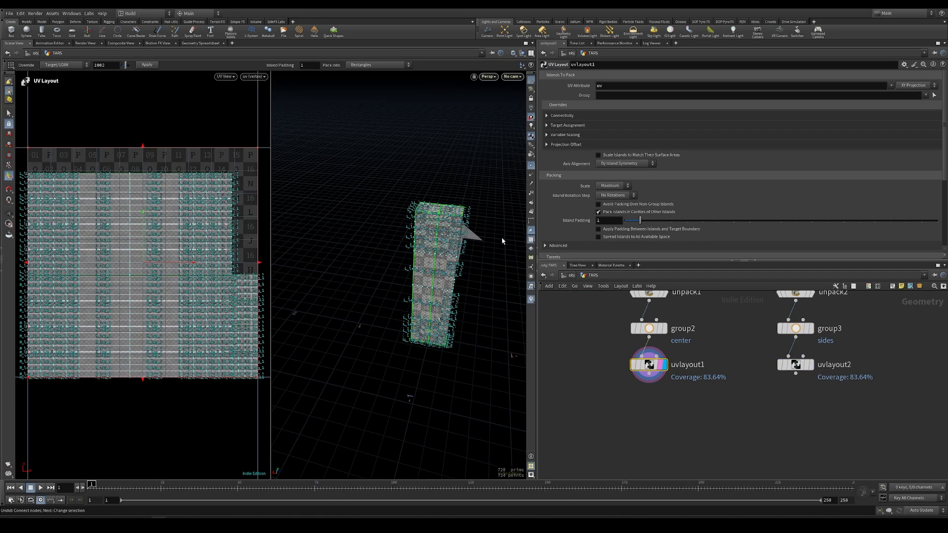
{"action": "left_click", "coordinate": [531, 299]}
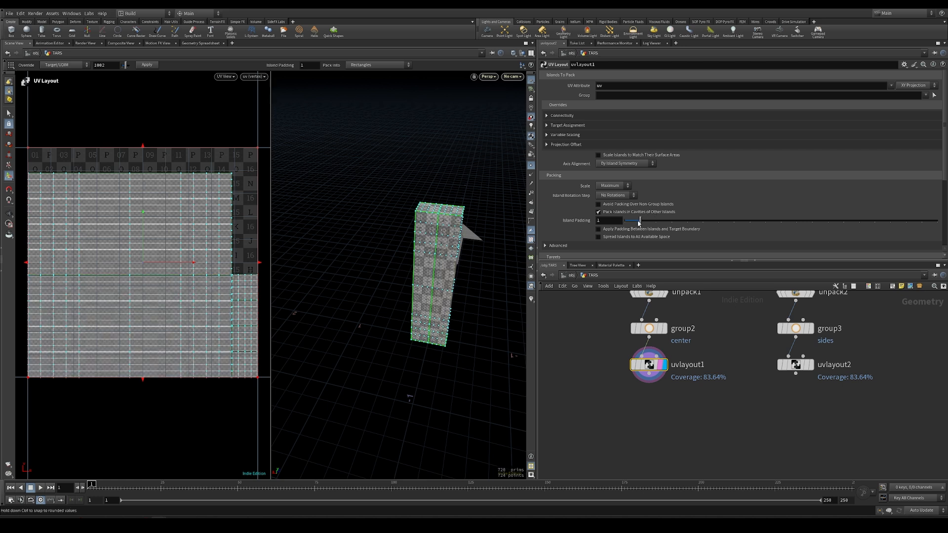
- Set Island Padding to 0 on the UV Layout nodes of both the center and sides branches
{"action": "left_click_drag", "start_coordinate": [639, 221], "coordinate": [624, 220]}
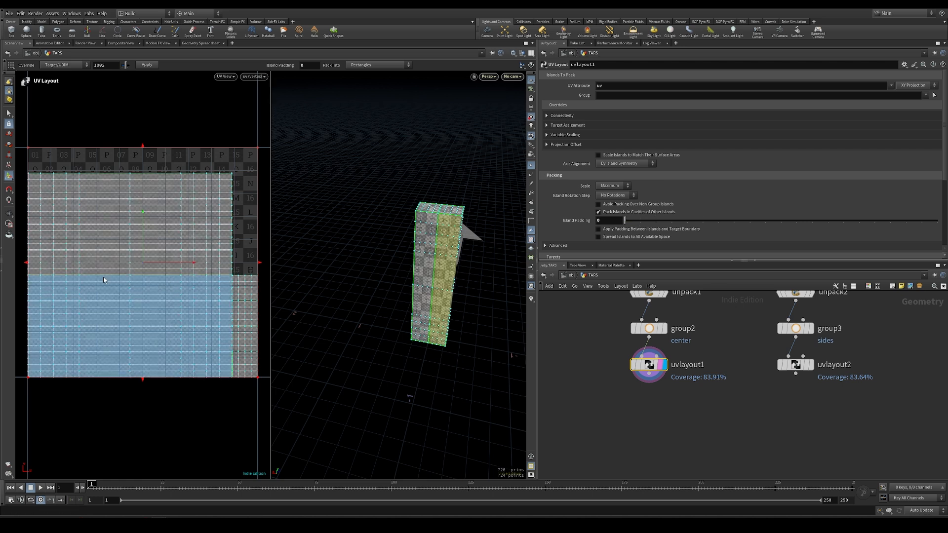
{"action": "mouse_move", "coordinate": [174, 274]}
{"action": "right_mouse_down", "text": "alt"}
{"action": "mouse_move", "coordinate": [327, 260]}
{"action": "mouse_move", "coordinate": [178, 271]}
{"action": "right_mouse_up", "text": "alt"}
{"action": "left_click", "coordinate": [810, 364]}
{"action": "left_click", "coordinate": [798, 367]}
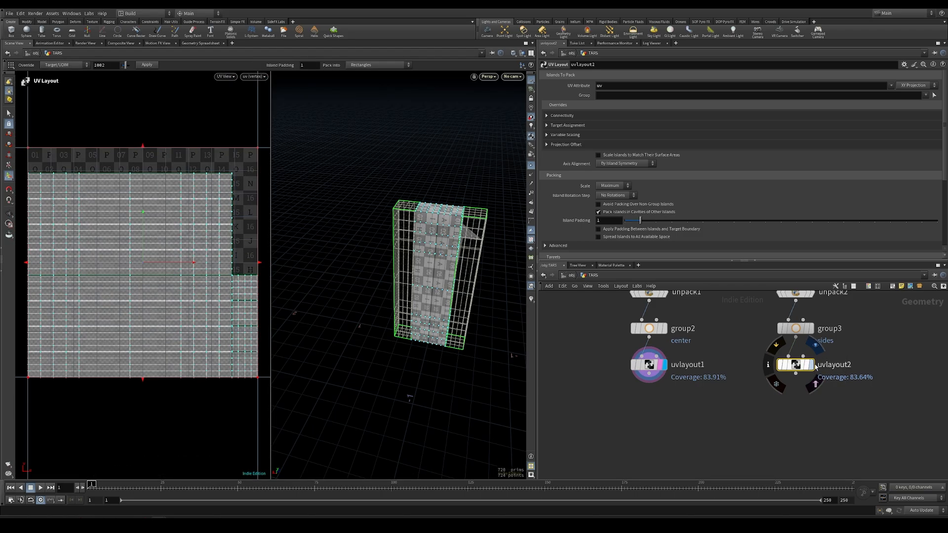
{"action": "left_click_drag", "start_coordinate": [641, 221], "coordinate": [597, 220]}
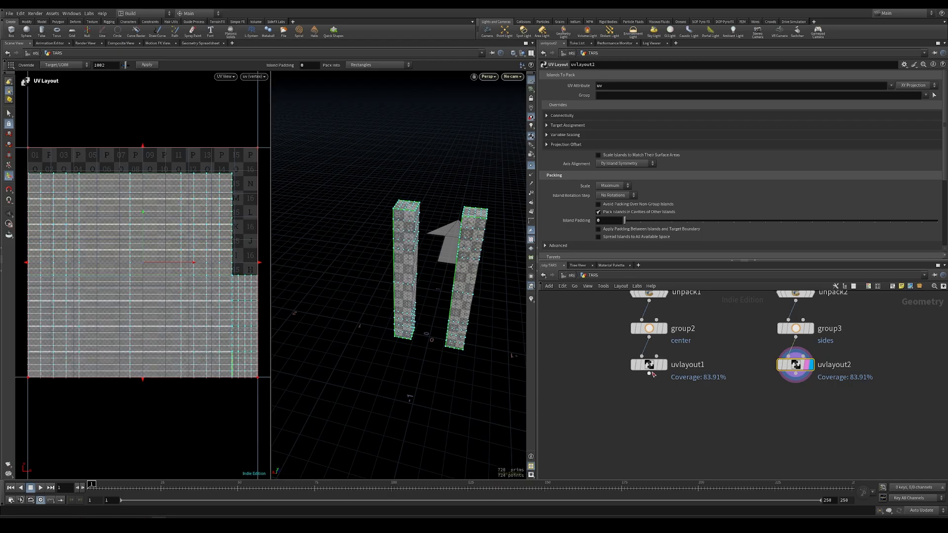
- Add a Merge node, connect both UV Layout outputs to it and display the merged result
{"action": "left_click", "coordinate": [721, 420]}
{"action": "key", "text": "Tab"}
{"action": "type", "text": "mer"}
{"action": "key", "text": "Return"}
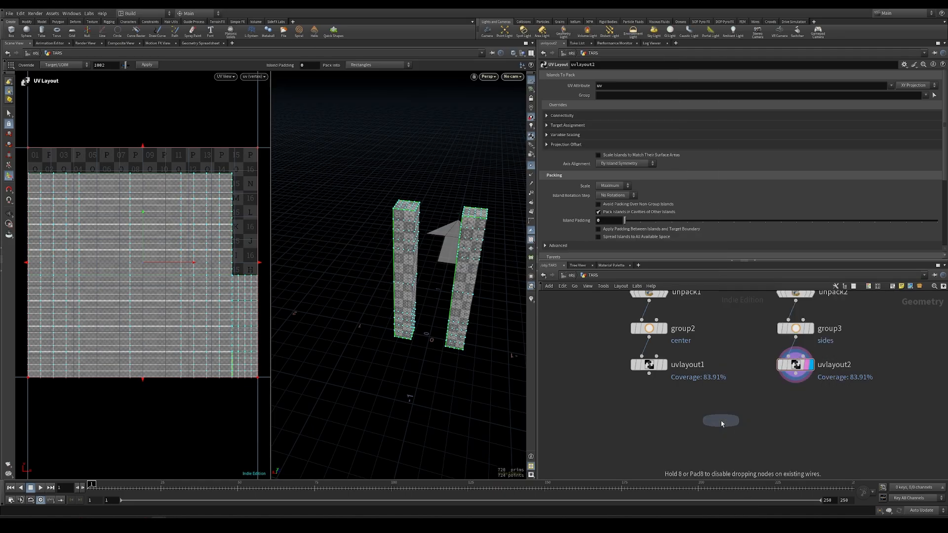
{"action": "left_click", "coordinate": [741, 433]}
{"action": "left_click_drag", "start_coordinate": [619, 403], "coordinate": [847, 344]}
{"action": "left_click_drag", "start_coordinate": [795, 373], "coordinate": [739, 420]}
{"action": "left_click", "coordinate": [758, 430]}
{"action": "left_click", "coordinate": [745, 430]}
- Add a Null node, connect it to the center branch's UV Layout output and display it
{"action": "middle_click_drag", "start_coordinate": [774, 448], "coordinate": [784, 369]}
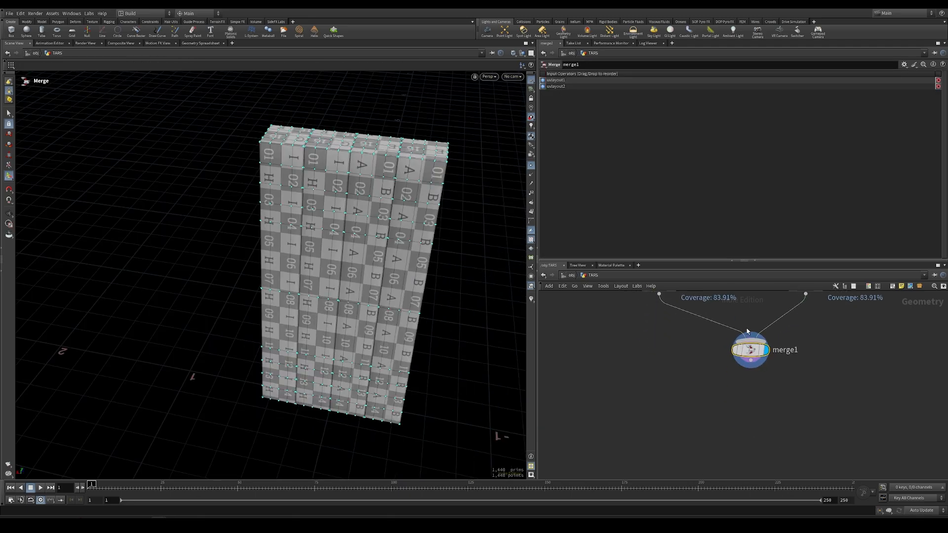
{"action": "middle_click_drag", "start_coordinate": [641, 384], "coordinate": [738, 429]}
{"action": "left_click", "coordinate": [633, 393]}
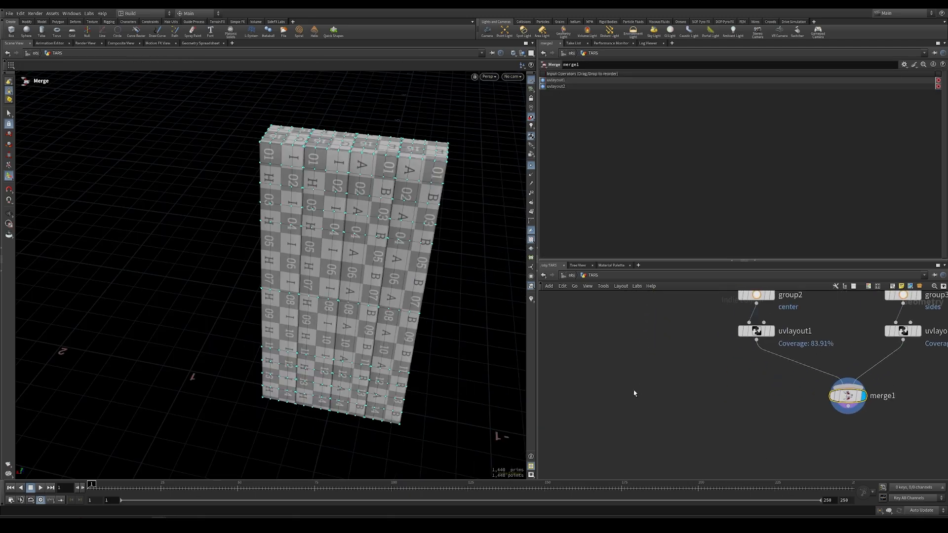
{"action": "key", "text": "Tab"}
{"action": "type", "text": "null"}
{"action": "key", "text": "Return"}
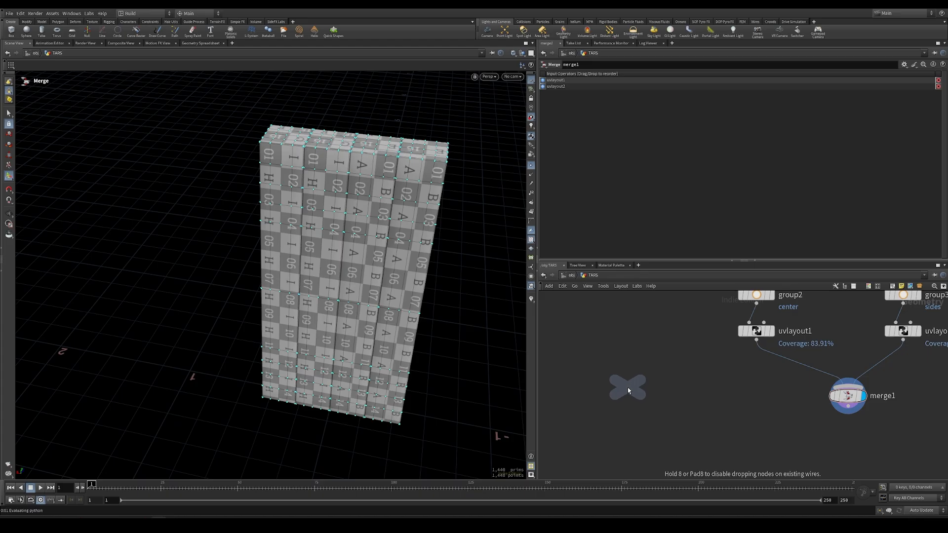
{"action": "left_click", "coordinate": [634, 392]}
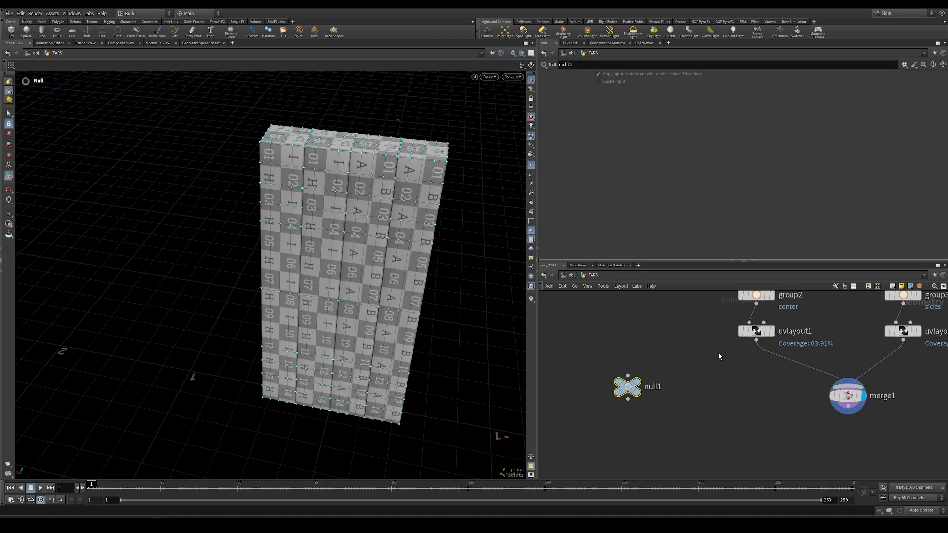
{"action": "left_click", "coordinate": [756, 341]}
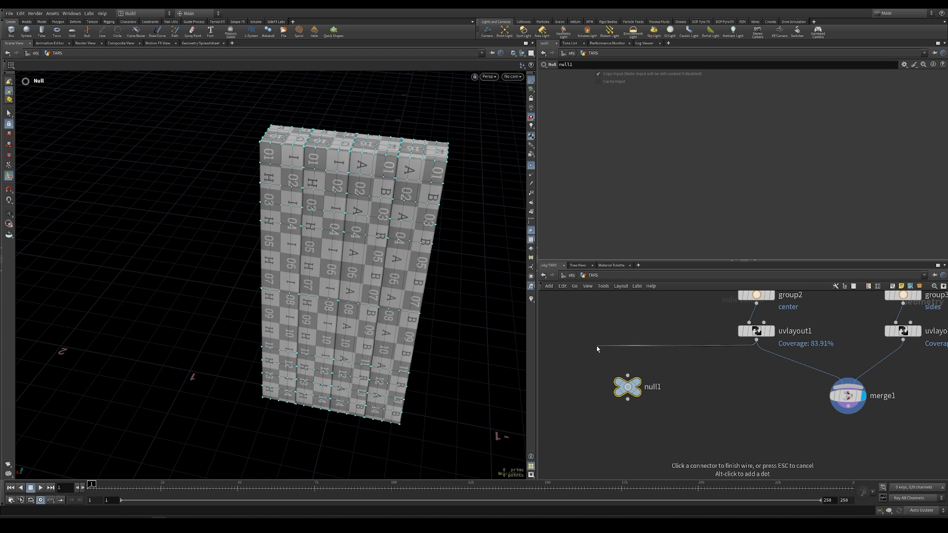
{"action": "left_click", "coordinate": [628, 375]}
{"action": "left_click", "coordinate": [647, 366]}
- Reposition the new Null node and rename it OUT_CENTER_FOR_COP
{"action": "left_click_drag", "start_coordinate": [624, 386], "coordinate": [608, 373]}
{"action": "double_click", "coordinate": [629, 373]}
{"action": "type", "text": "OUT_CENTER_"}
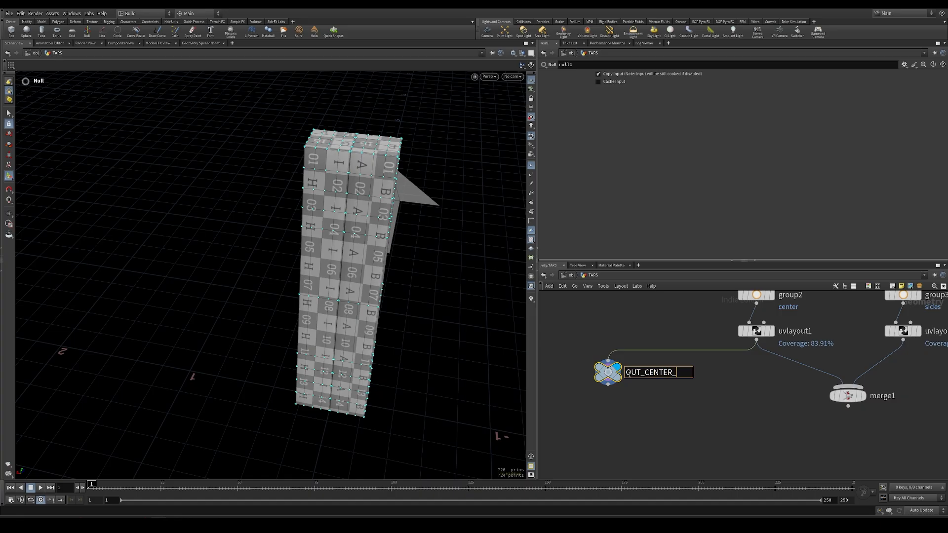
{"action": "type", "text": "FOR_COP"}
{"action": "key", "text": "Return"}
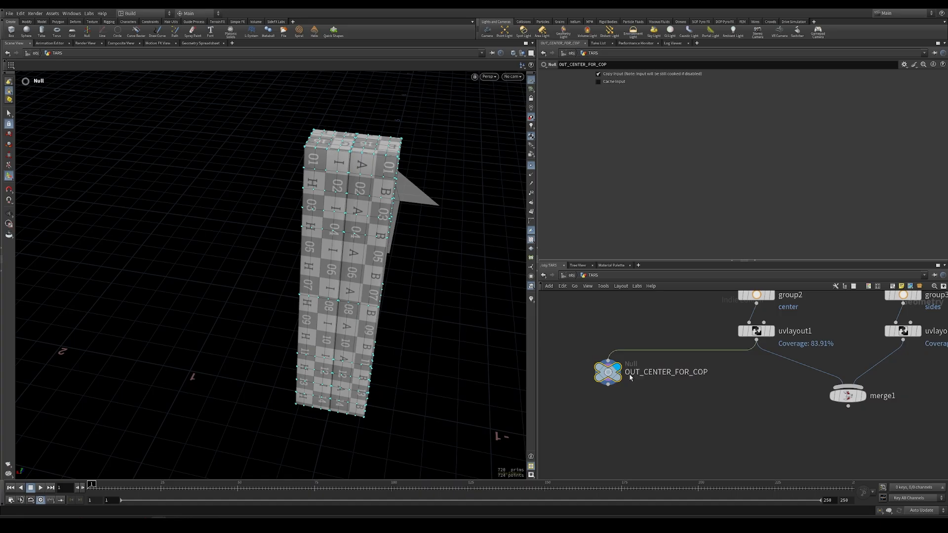
- Insert an Exploded View node between the center UV Layout and OUT_CENTER_FOR_COP, and inspect the separated legs
{"action": "left_click_drag", "start_coordinate": [630, 378], "coordinate": [625, 401]}
{"action": "key", "text": "Tab"}
{"action": "type", "text": "explod"}
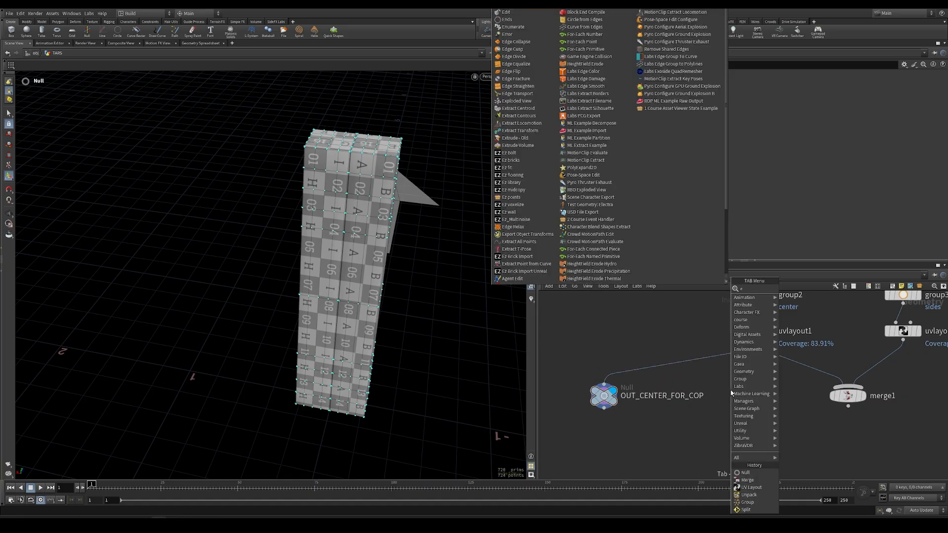
{"action": "key", "text": "Return"}
{"action": "left_click", "coordinate": [670, 369]}
{"action": "left_click_drag", "start_coordinate": [208, 165], "coordinate": [372, 182], "text": "alt"}
{"action": "right_click_drag", "start_coordinate": [372, 182], "coordinate": [319, 178], "text": "alt"}
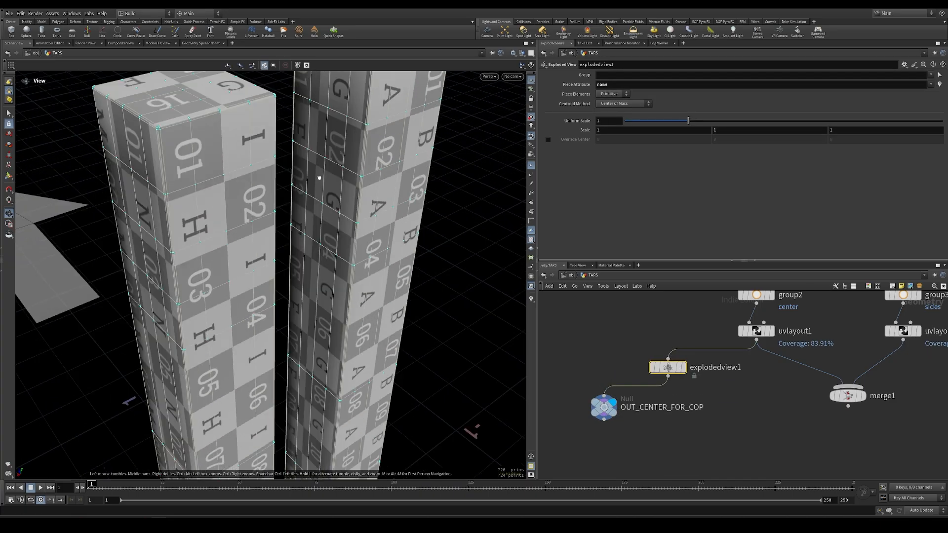
{"action": "left_click_drag", "start_coordinate": [319, 178], "coordinate": [362, 87], "text": "alt"}
{"action": "left_click_drag", "start_coordinate": [370, 176], "coordinate": [321, 170], "text": "alt"}
{"action": "scroll", "coordinate": [727, 423], "scroll_direction": "down", "scroll_amount": 3}
- Duplicate the center output Null, connect the copy to the sides UV Layout and rename it OUT_SIDES_FOR_COP
{"action": "left_click_drag", "start_coordinate": [655, 414], "coordinate": [763, 417], "text": "alt"}
{"action": "scroll", "coordinate": [761, 398], "scroll_direction": "up", "scroll_amount": 2}
{"action": "left_click", "coordinate": [761, 400]}
{"action": "left_click", "coordinate": [842, 370]}
{"action": "left_click", "coordinate": [720, 408]}
{"action": "left_click", "coordinate": [758, 417]}
{"action": "type", "text": "SIDES_FOR_COP1"}
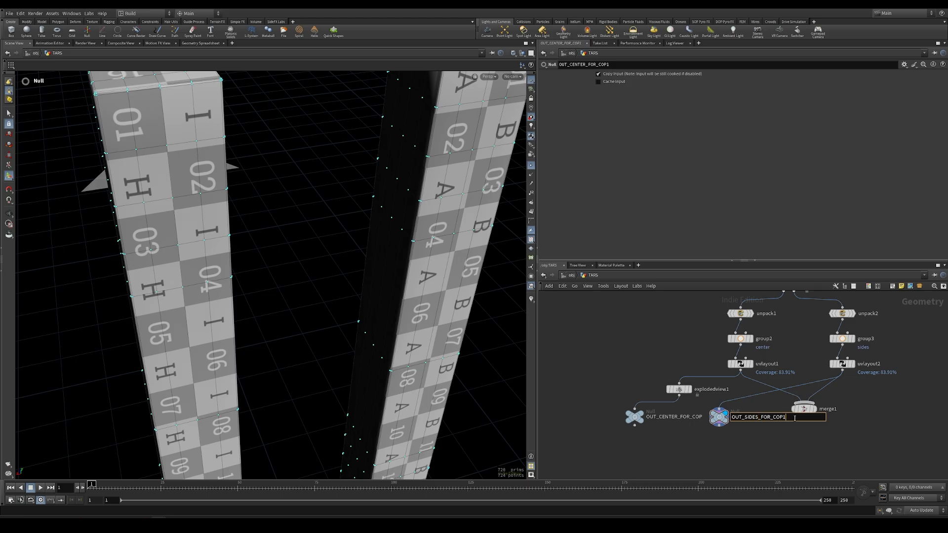
{"action": "key", "text": "Return"}
- Move the Exploded View node and the two COP output Nulls farther away from the Merge node
{"action": "middle_click_drag", "start_coordinate": [663, 445], "coordinate": [729, 430]}
{"action": "left_click_drag", "start_coordinate": [744, 378], "coordinate": [699, 378]}
{"action": "scroll", "coordinate": [617, 372], "scroll_direction": "down", "scroll_amount": 2}
{"action": "left_click_drag", "start_coordinate": [642, 366], "coordinate": [654, 391]}
{"action": "scroll", "coordinate": [742, 399], "scroll_direction": "up", "scroll_amount": 4}
- Add a Pack node after the Merge node and display its result
{"action": "left_click", "coordinate": [742, 399]}
{"action": "key", "text": "Tab"}
{"action": "type", "text": "pack"}
{"action": "key", "text": "Return"}
{"action": "scroll", "coordinate": [742, 401], "scroll_direction": "up", "scroll_amount": 1}
{"action": "left_click", "coordinate": [753, 401]}
{"action": "left_click_drag", "start_coordinate": [766, 358], "coordinate": [754, 394]}
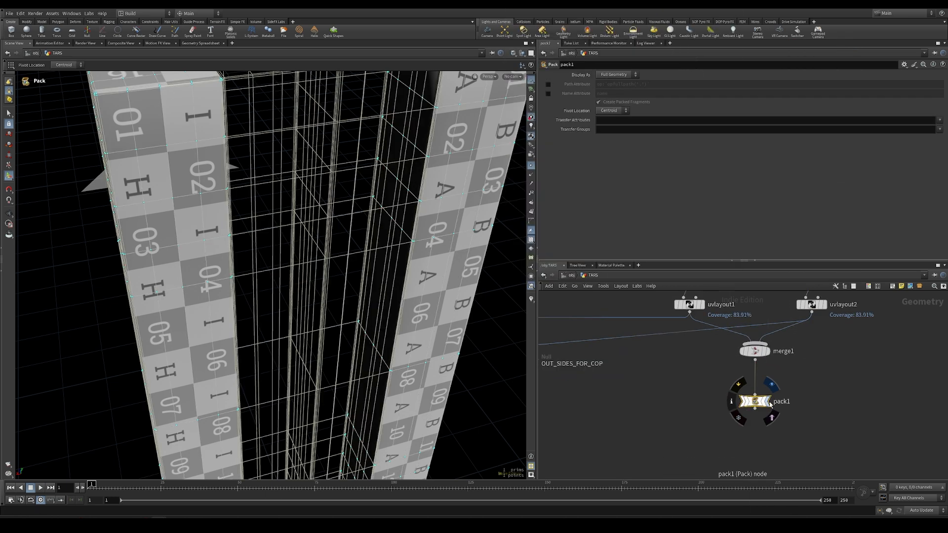
{"action": "left_click", "coordinate": [765, 401]}
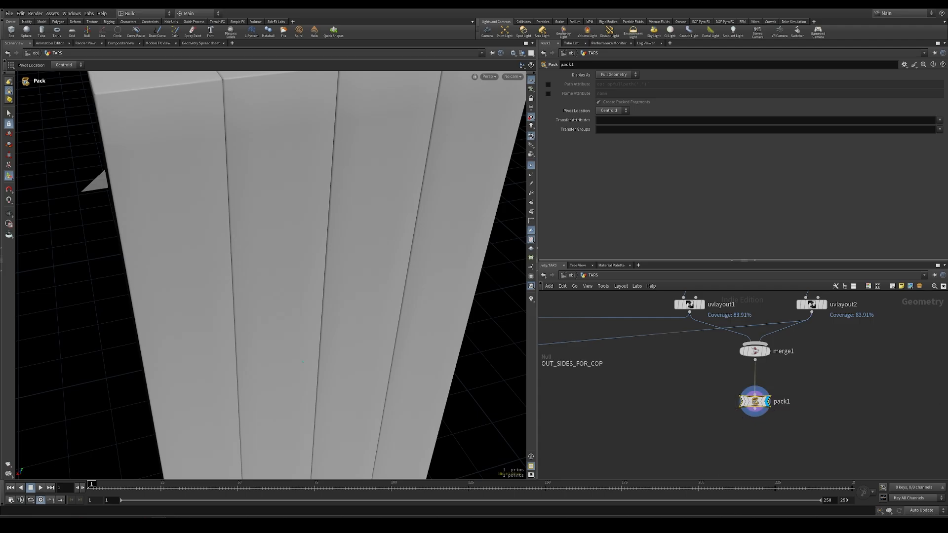
- Set both Transfer Attributes and Transfer Groups to * on the Pack node
{"action": "left_click", "coordinate": [939, 120]}
{"action": "left_click", "coordinate": [899, 119]}
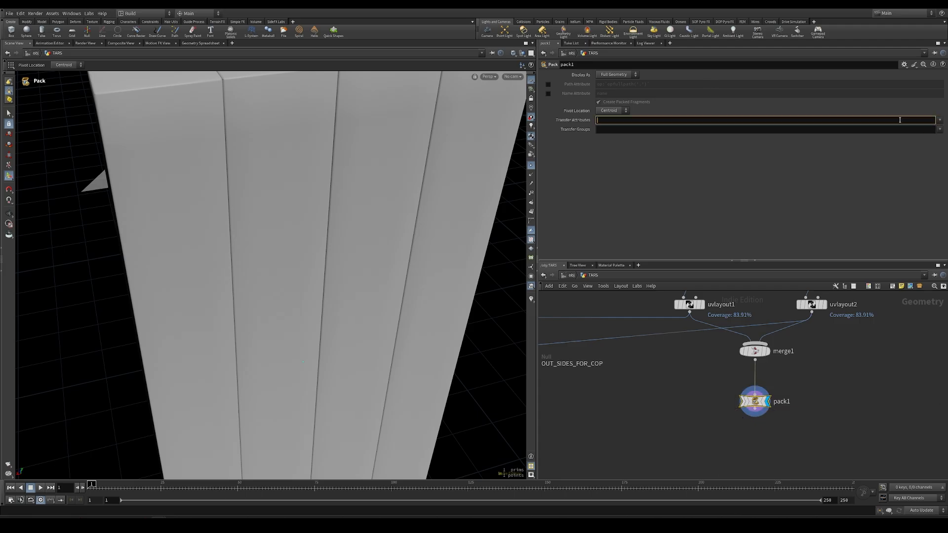
{"action": "type", "text": "*"}
{"action": "key", "text": "Return"}
{"action": "left_click", "coordinate": [939, 130]}
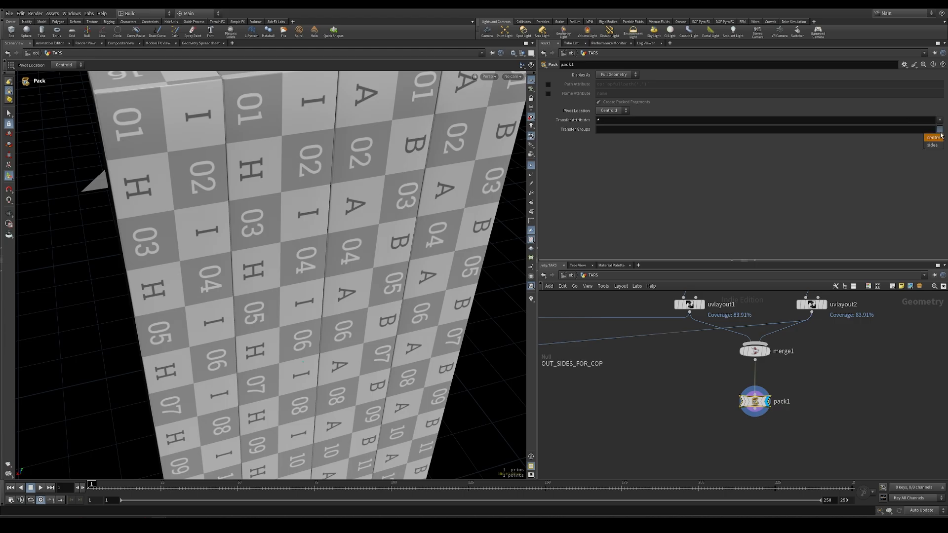
{"action": "left_click", "coordinate": [935, 137]}
{"action": "left_click", "coordinate": [886, 128]}
{"action": "type", "text": "*"}
{"action": "key", "text": "Return"}
- Pack by the name attribute, check the Pack node's info, and turn off Create Packed Fragments
{"action": "left_click", "coordinate": [548, 93]}
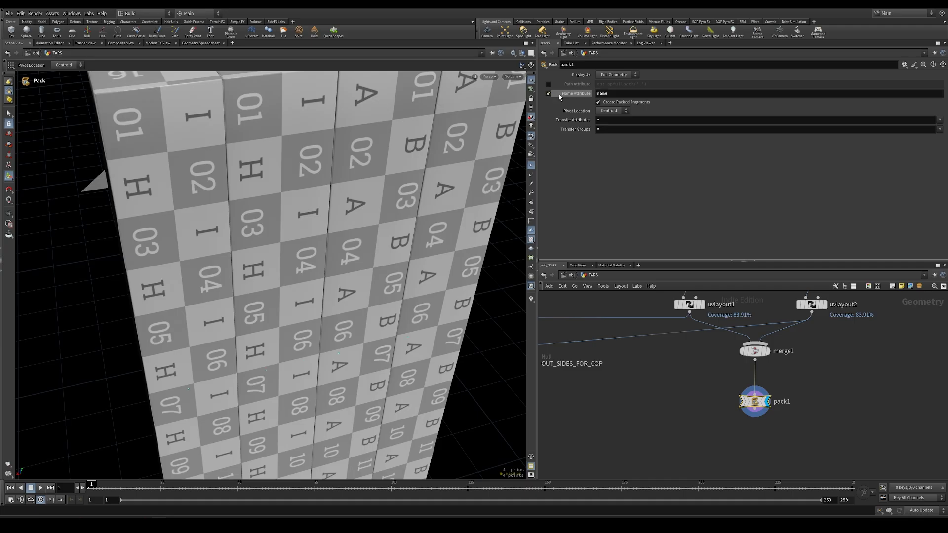
{"action": "middle_click", "coordinate": [737, 411]}
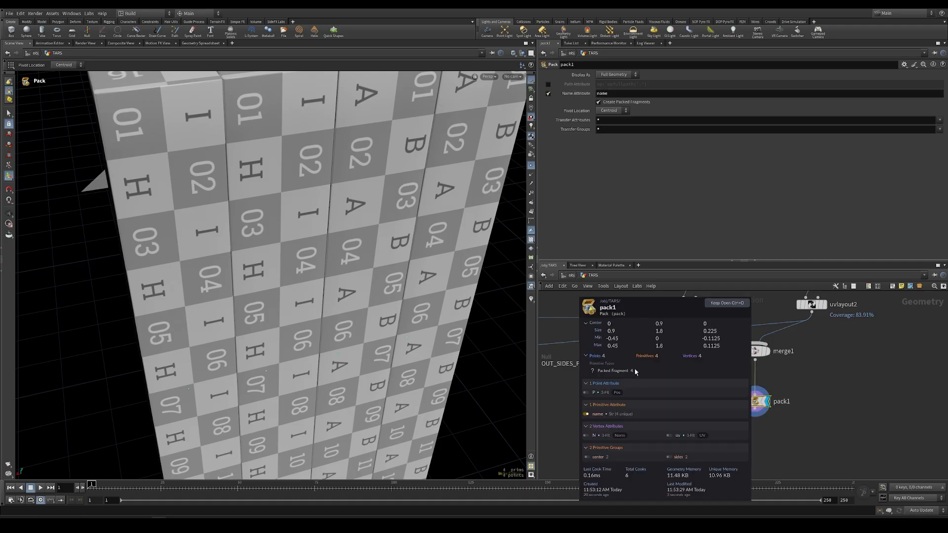
{"action": "left_click", "coordinate": [599, 103]}
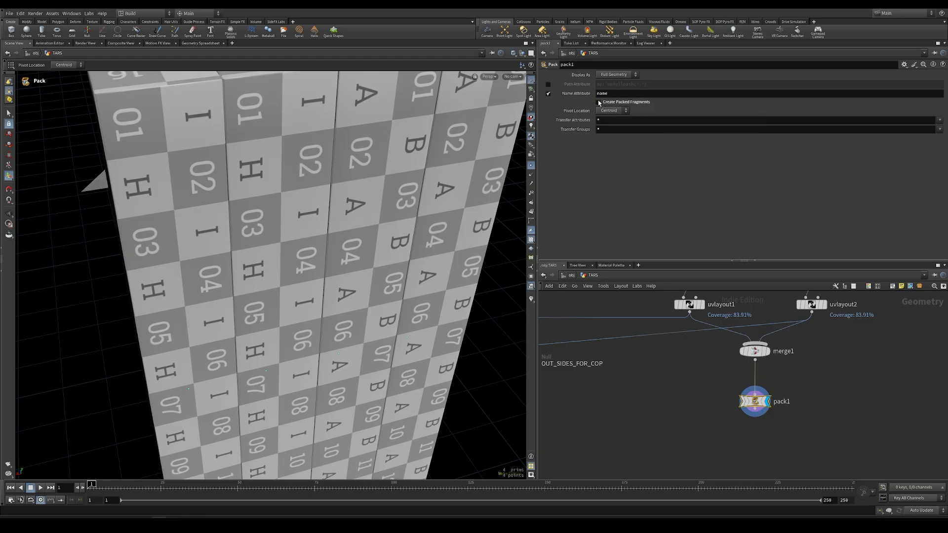
- Add a Null node after the Pack node and rename it OUT_GEO
{"action": "middle_click_drag", "start_coordinate": [763, 474], "coordinate": [738, 412]}
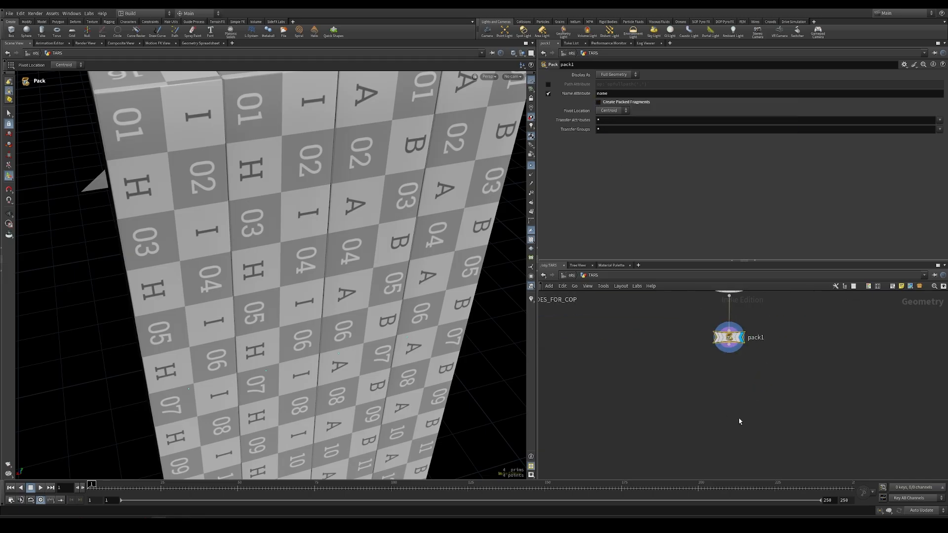
{"action": "left_click", "coordinate": [739, 420]}
{"action": "key", "text": "Tab"}
{"action": "left_click", "coordinate": [753, 487]}
{"action": "left_click", "coordinate": [729, 417]}
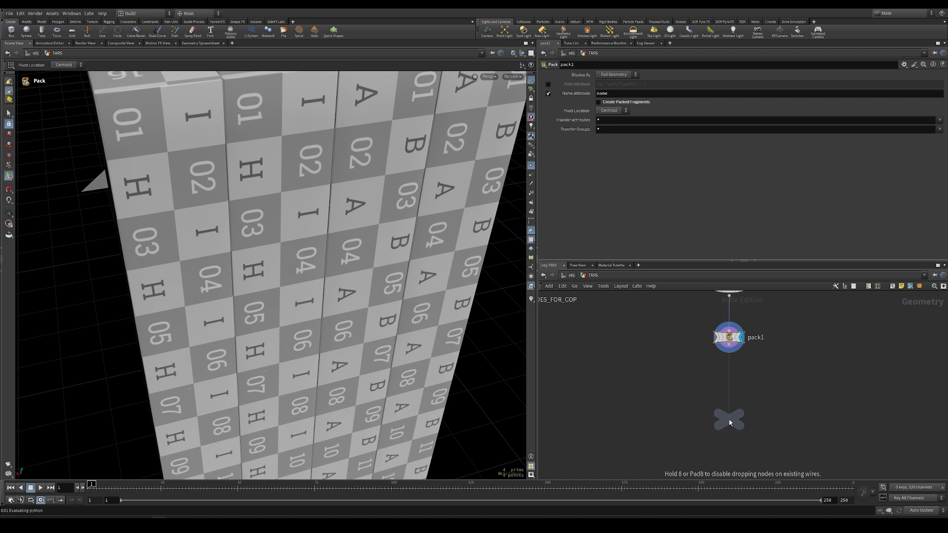
{"action": "left_click_drag", "start_coordinate": [731, 346], "coordinate": [728, 408]}
{"action": "double_click", "coordinate": [748, 417]}
{"action": "type", "text": "O"}
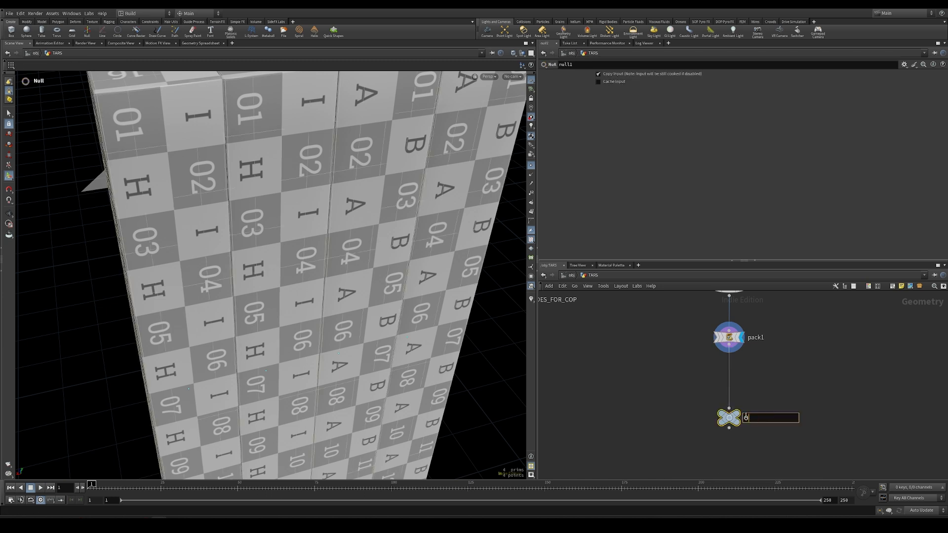
{"action": "type", "text": "UT_GEO"}
{"action": "key", "text": "Return"}
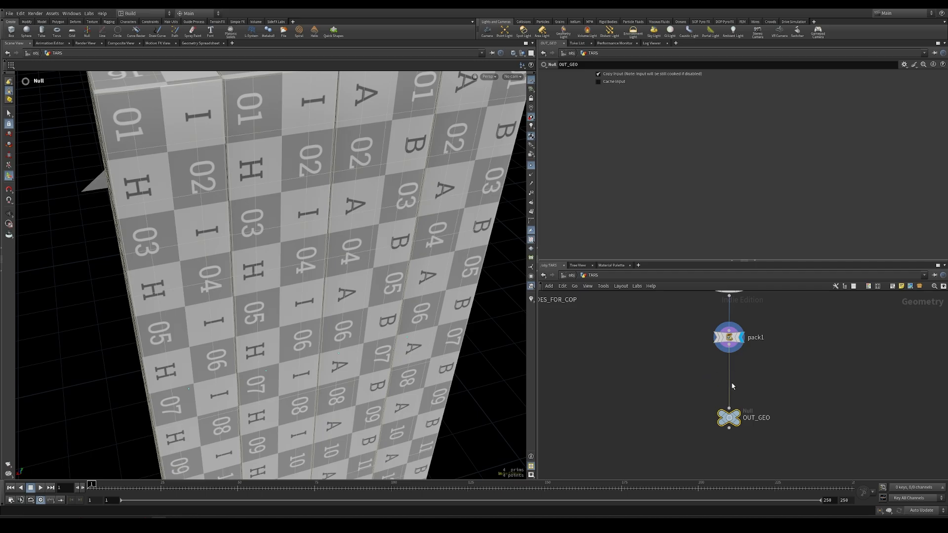
- Examine the TARS reference images, and inspect the packed model from several angles
{"action": "key", "text": "h"}
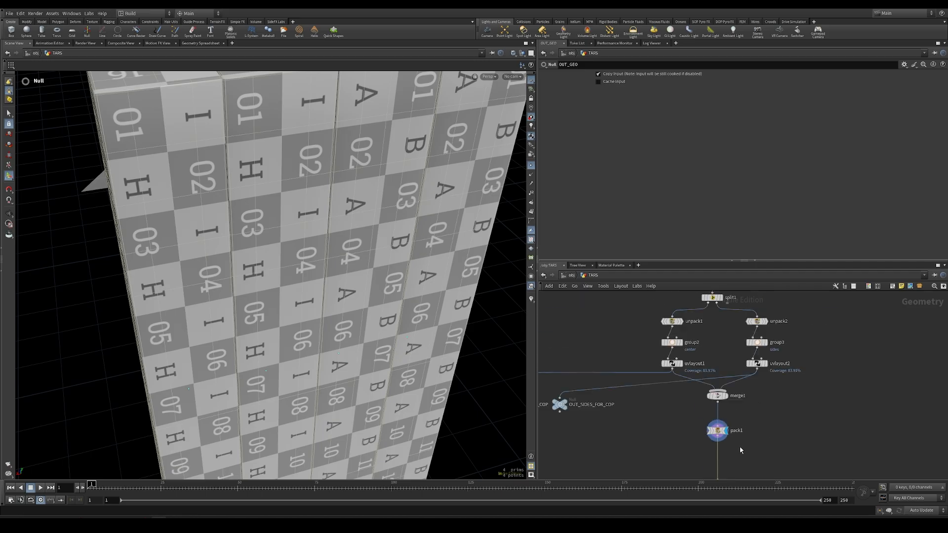
{"action": "middle_click_drag", "start_coordinate": [780, 355], "coordinate": [780, 370]}
{"action": "key", "text": "alt+Tab"}
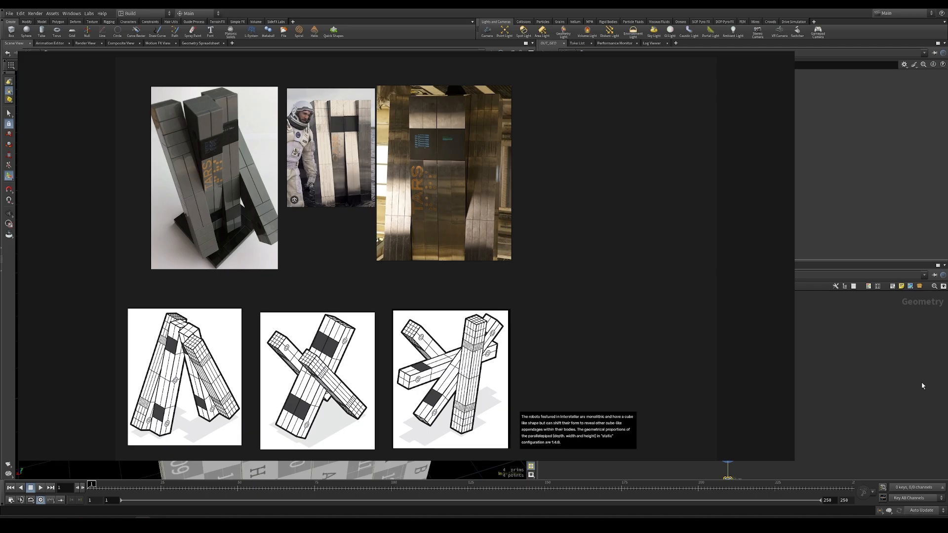
{"action": "left_click", "coordinate": [842, 359]}
{"action": "right_click_drag", "start_coordinate": [373, 258], "coordinate": [387, 311], "text": "alt"}
{"action": "mouse_move", "coordinate": [387, 311]}
{"action": "left_mouse_down", "text": "alt"}
{"action": "mouse_move", "coordinate": [362, 311]}
{"action": "mouse_move", "coordinate": [375, 315]}
{"action": "left_mouse_up", "text": "alt"}
{"action": "right_click_drag", "start_coordinate": [375, 316], "coordinate": [291, 304], "text": "alt"}
{"action": "middle_click_drag", "start_coordinate": [292, 304], "coordinate": [316, 322], "text": "alt"}
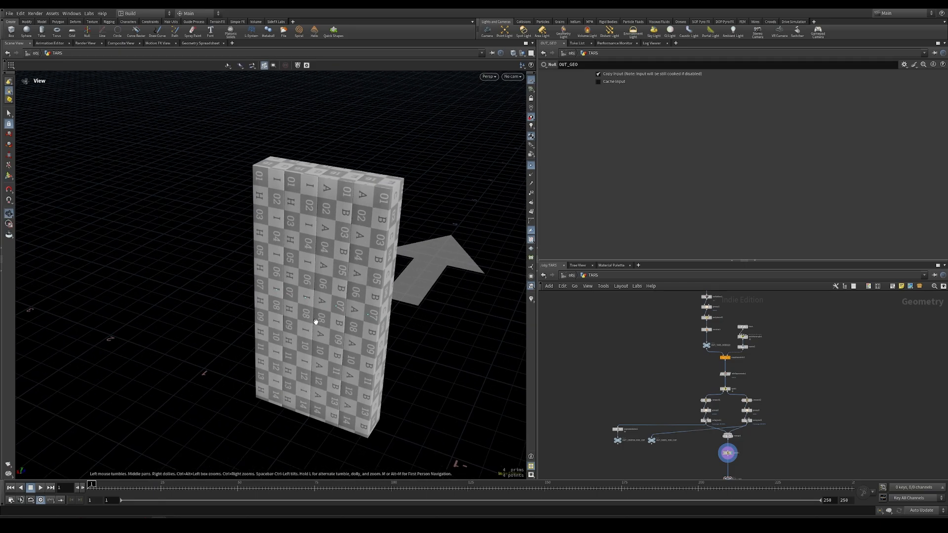
{"action": "left_click_drag", "start_coordinate": [316, 322], "coordinate": [323, 330], "text": "alt"}
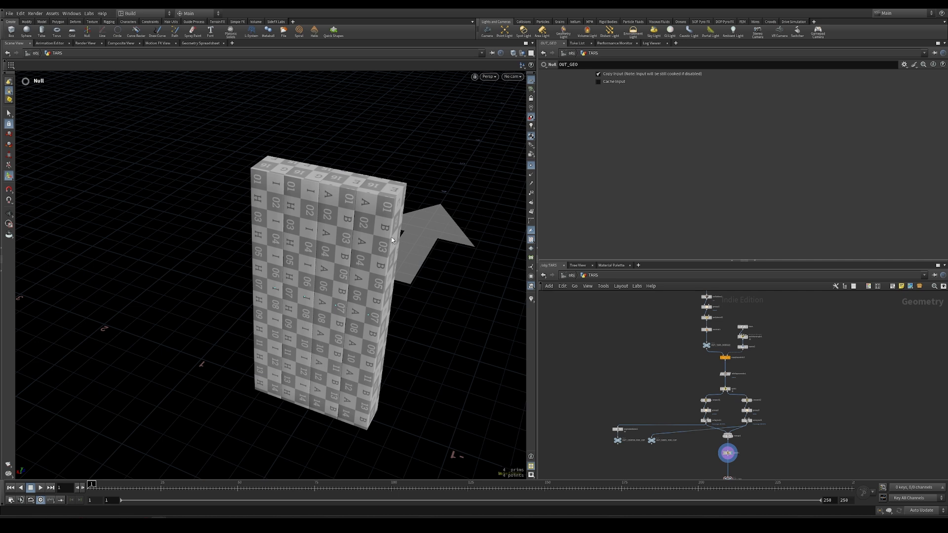
{"action": "left_click_drag", "start_coordinate": [392, 237], "coordinate": [363, 283], "text": "alt"}
{"action": "left_click_drag", "start_coordinate": [338, 290], "coordinate": [250, 295]}
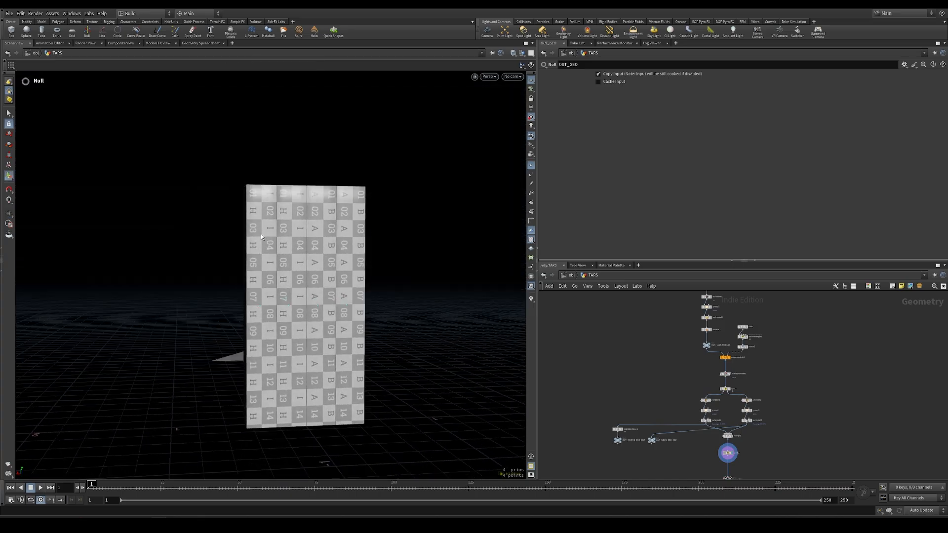
{"action": "left_click_drag", "start_coordinate": [260, 233], "coordinate": [264, 237]}
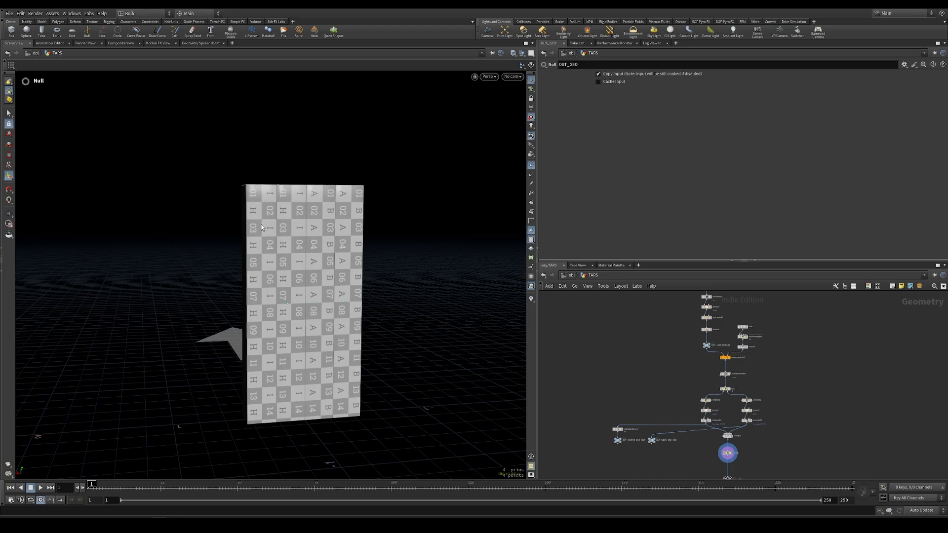
{"action": "key", "text": "Escape"}
{"action": "left_click_drag", "start_coordinate": [263, 228], "coordinate": [315, 254]}
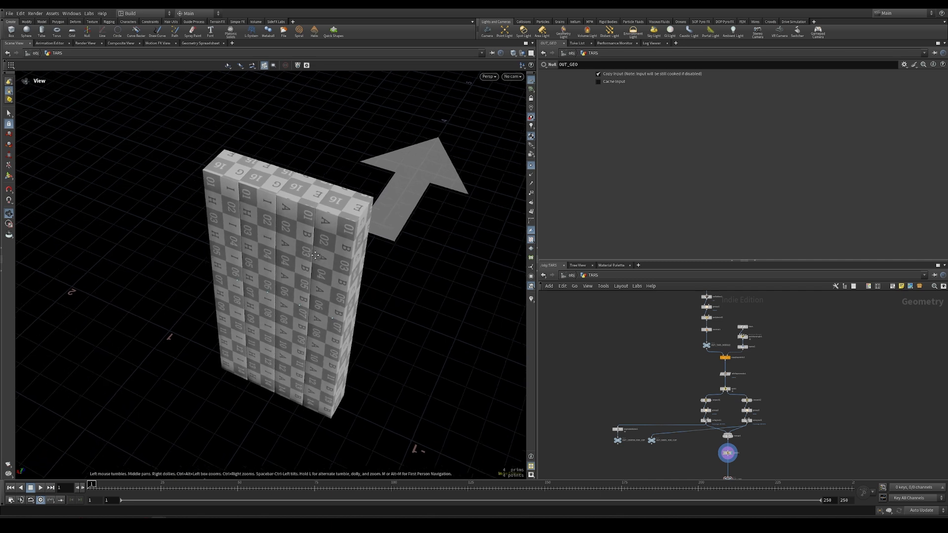
- Add a second Line node next to the existing line and point wrangle branch and display it
{"action": "middle_click_drag", "start_coordinate": [776, 311], "coordinate": [775, 316]}
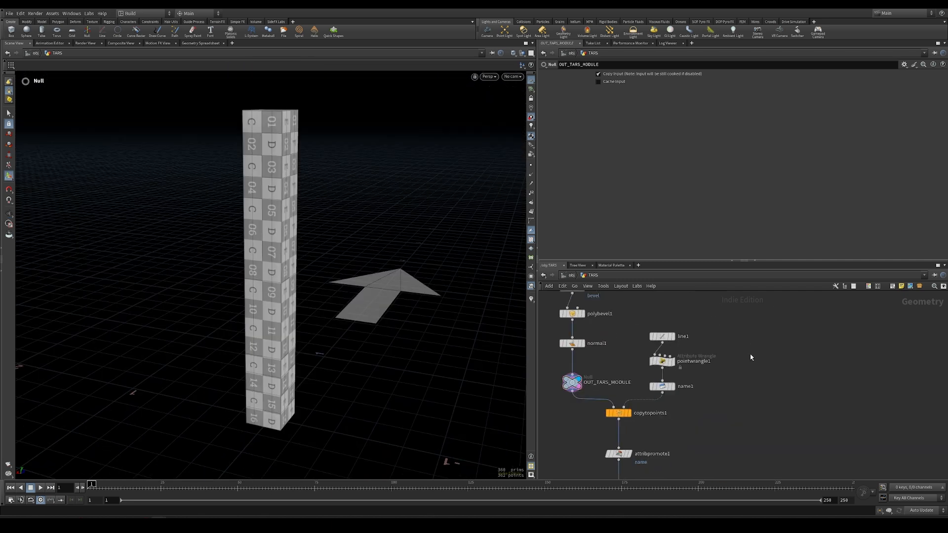
{"action": "key", "text": "Tab"}
{"action": "key", "text": "Return"}
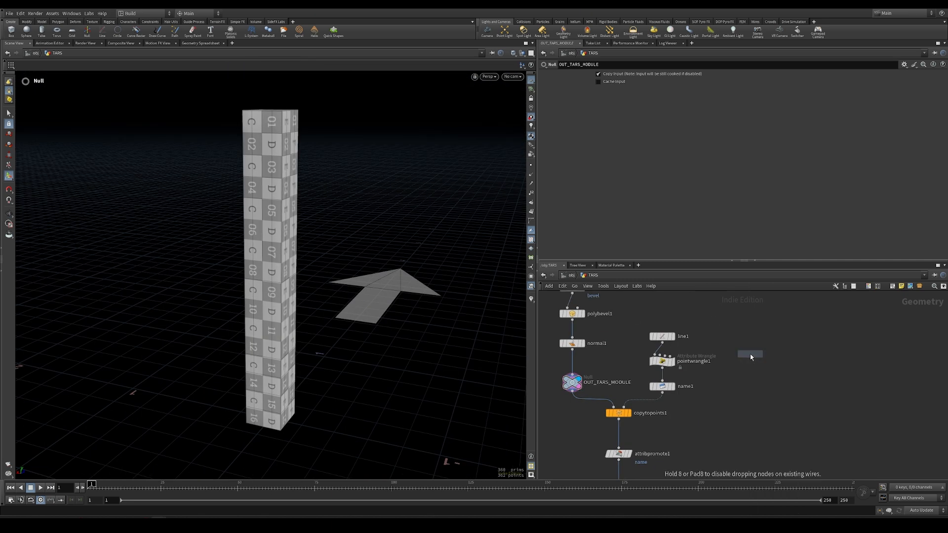
{"action": "left_click", "coordinate": [779, 343]}
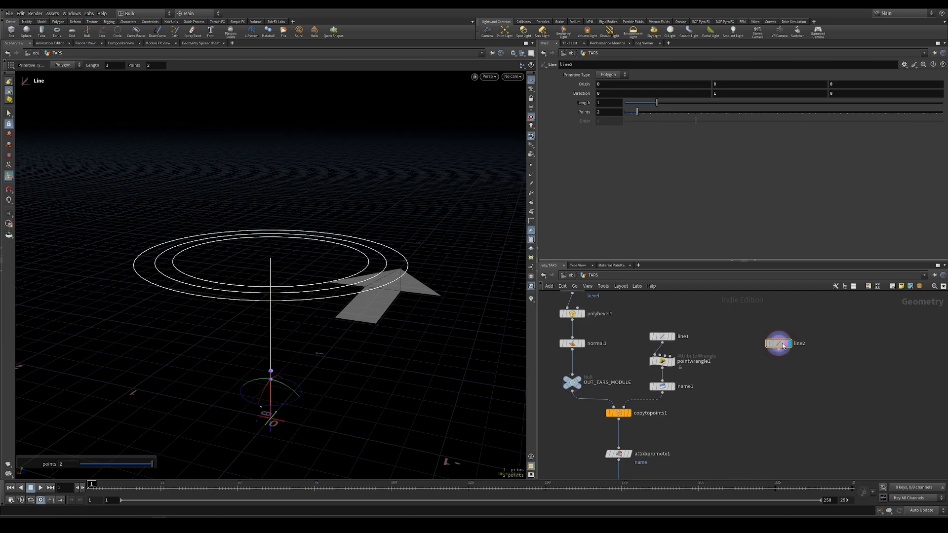
- Set line2's length to 1.35, using the leg module in the front view as the height reference
{"action": "key", "text": "space+3"}
{"action": "mouse_move", "coordinate": [577, 385]}
{"action": "right_click_drag", "start_coordinate": [370, 294], "coordinate": [170, 291], "text": "alt"}
{"action": "middle_click_drag", "start_coordinate": [323, 288], "coordinate": [264, 200], "text": "alt"}
{"action": "right_click_drag", "start_coordinate": [308, 222], "coordinate": [247, 222], "text": "alt"}
{"action": "middle_click_drag", "start_coordinate": [252, 222], "coordinate": [299, 262], "text": "alt"}
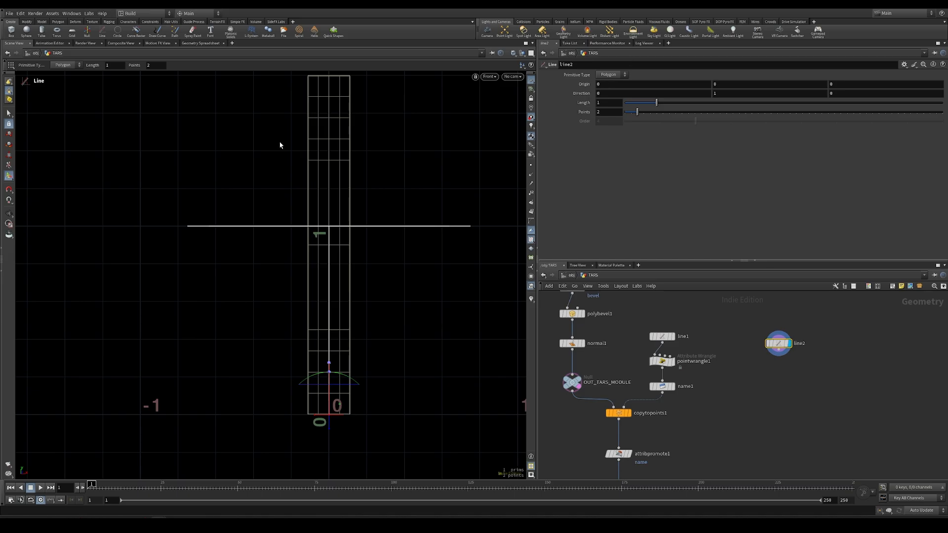
{"action": "mouse_move", "coordinate": [329, 227]}
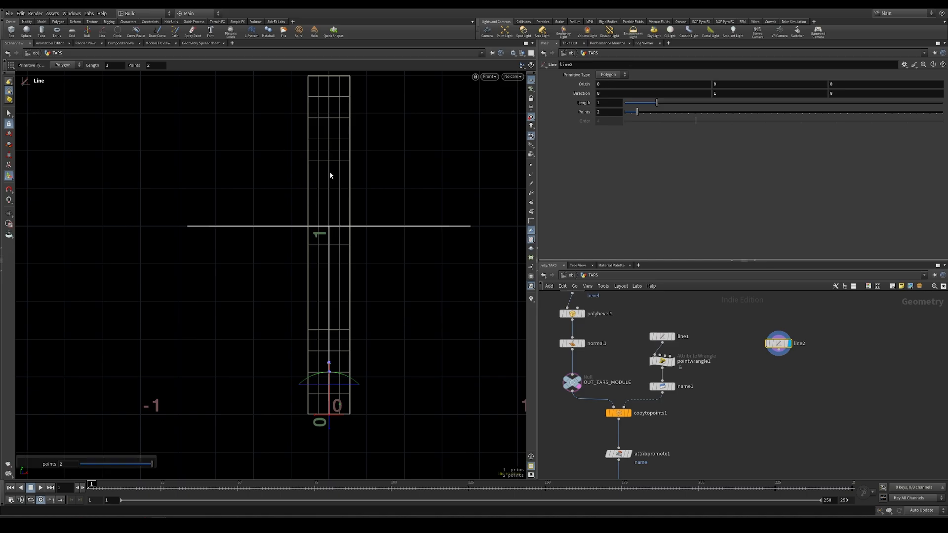
{"action": "left_click", "coordinate": [613, 104]}
{"action": "type", "text": ".35"}
{"action": "key", "text": "Return"}
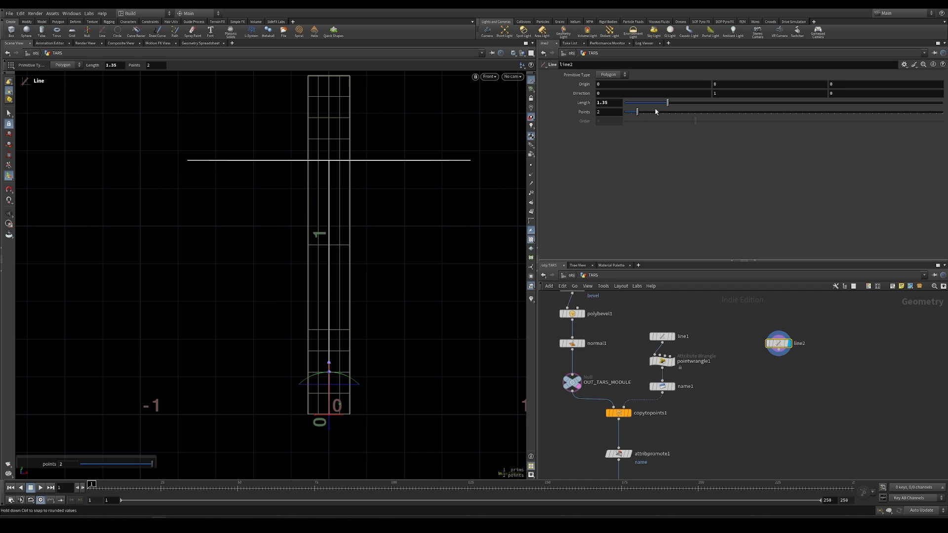
- Give line2 3 points and show its points in the viewport
{"action": "left_click", "coordinate": [614, 113]}
{"action": "key", "text": "Return"}
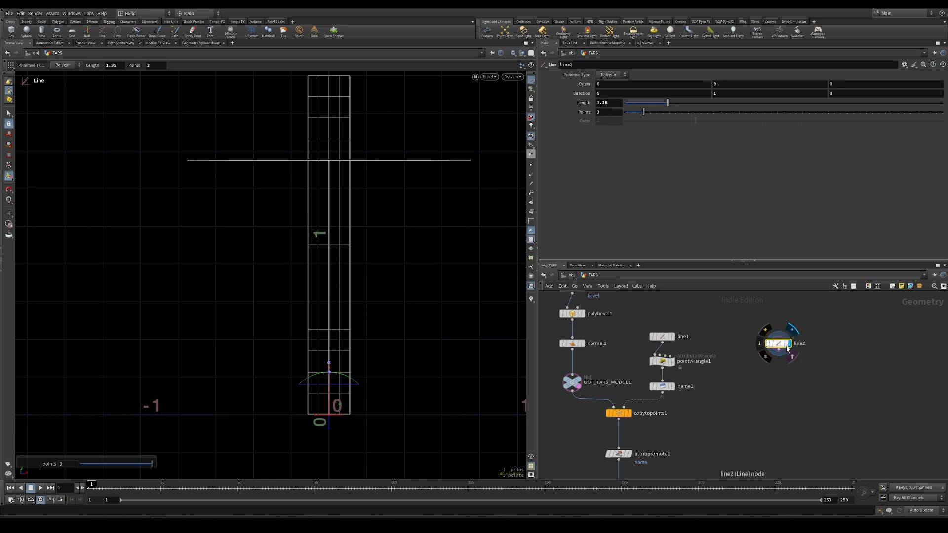
{"action": "left_click", "coordinate": [756, 377]}
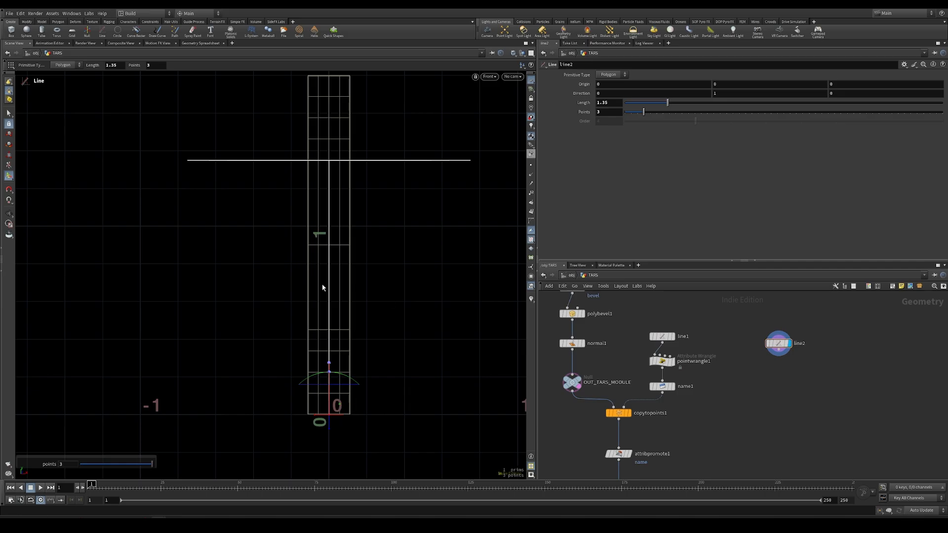
{"action": "middle_click_drag", "start_coordinate": [346, 281], "coordinate": [342, 260], "text": "alt"}
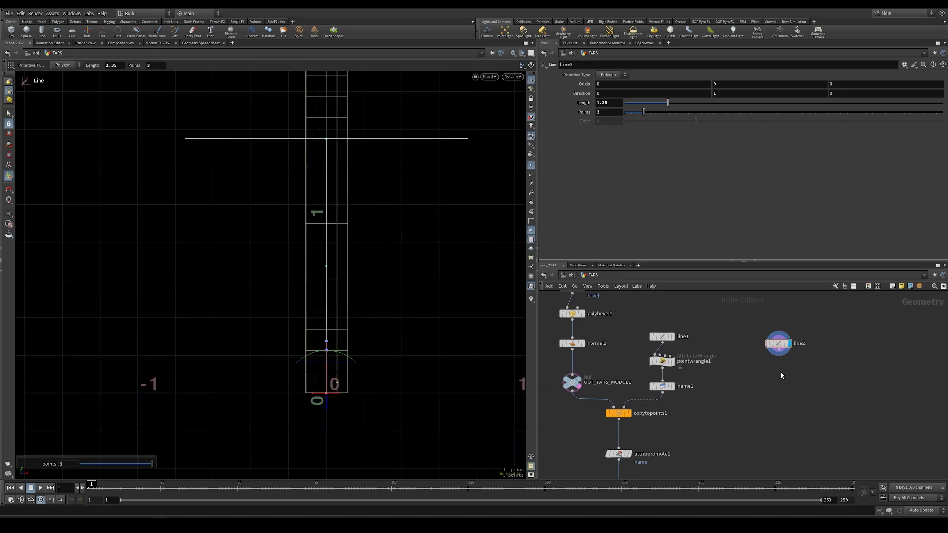
- Add a Transform node after line2 and display it
{"action": "key", "text": "Tab"}
{"action": "type", "text": "tra"}
{"action": "key", "text": "Down"}
{"action": "key", "text": "Return"}
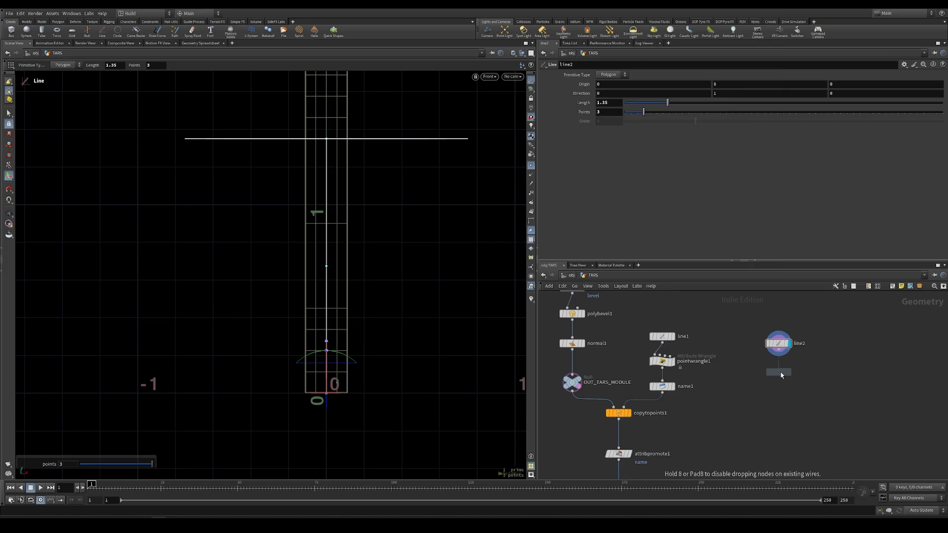
{"action": "left_click", "coordinate": [781, 375]}
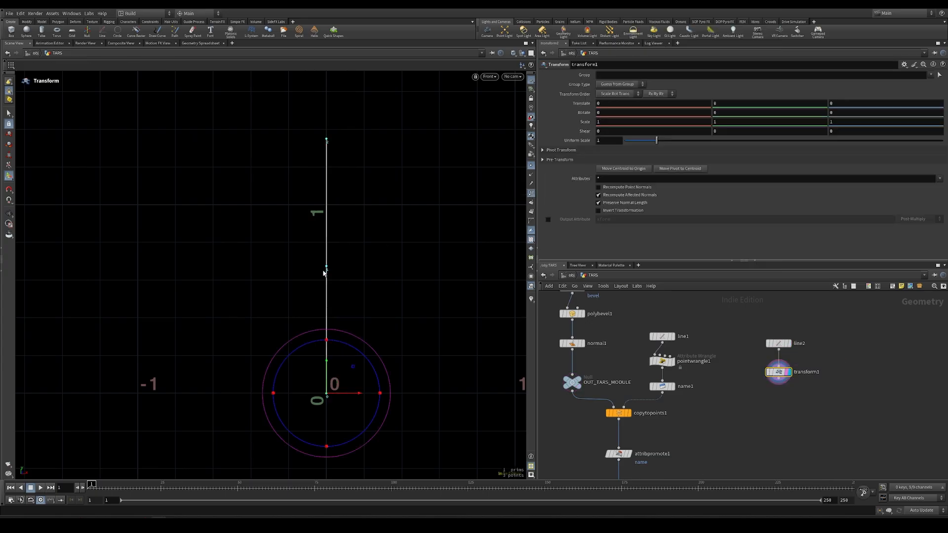
- Limit the Transform to group 1 with the group type set to Points
{"action": "left_click", "coordinate": [608, 76]}
{"action": "type", "text": "1"}
{"action": "key", "text": "Return"}
{"action": "left_click", "coordinate": [614, 85]}
{"action": "left_click", "coordinate": [612, 120]}
- Show the OUT_TARS_MODULE geometry as a reference and raise the line's middle point with a Y translation of 0.225
{"action": "left_click", "coordinate": [577, 390]}
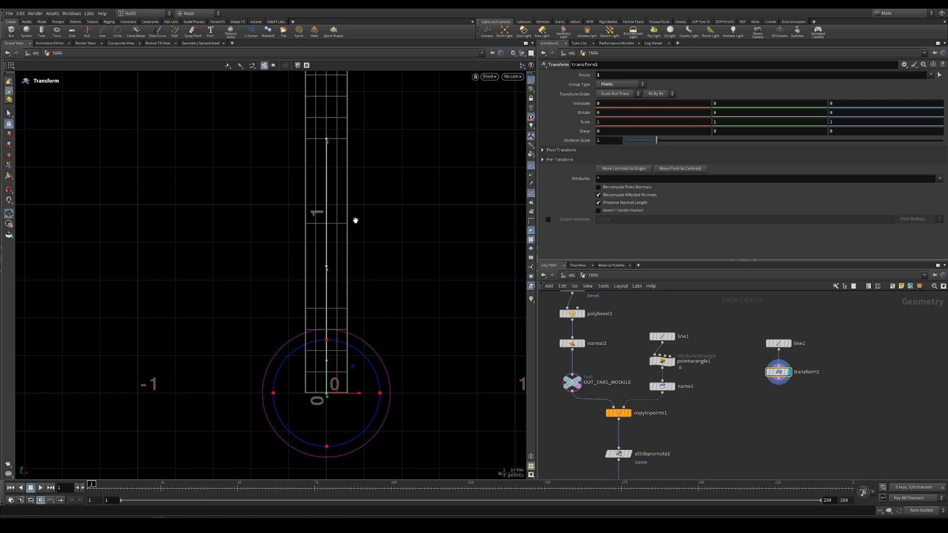
{"action": "scroll", "coordinate": [356, 218], "scroll_direction": "up", "scroll_amount": 3}
{"action": "middle_click_drag", "start_coordinate": [759, 103], "coordinate": [835, 119]}
{"action": "left_click", "coordinate": [753, 104]}
{"action": "type", "text": "5"}
{"action": "key", "text": "Return"}
{"action": "right_click_drag", "start_coordinate": [318, 229], "coordinate": [89, 245]}
{"action": "key", "text": "space+1"}
{"action": "mouse_move", "coordinate": [304, 226]}
{"action": "left_mouse_down"}
{"action": "mouse_move", "coordinate": [310, 214]}
{"action": "mouse_move", "coordinate": [316, 222]}
{"action": "left_mouse_up"}
{"action": "key", "text": "Return"}
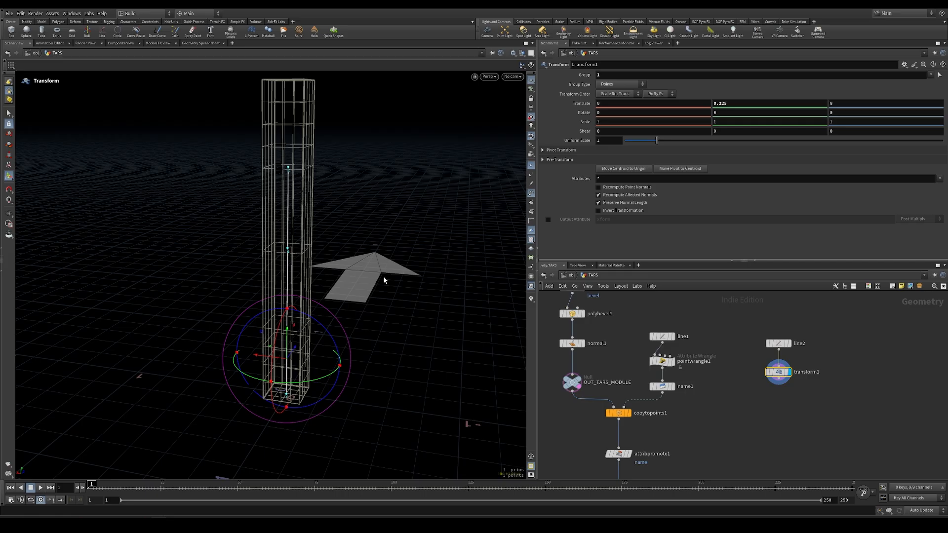
{"action": "left_click_drag", "start_coordinate": [383, 280], "coordinate": [362, 311], "text": "alt"}
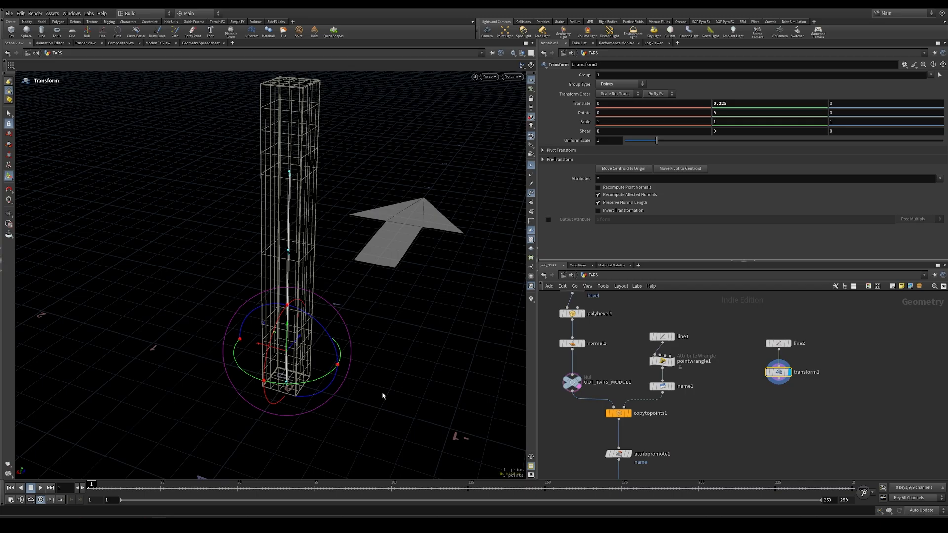
- Add a second Copy to Points node, wire name1 and transform1 into it, and display it
{"action": "middle_click_drag", "start_coordinate": [734, 417], "coordinate": [677, 380]}
{"action": "key", "text": "Tab"}
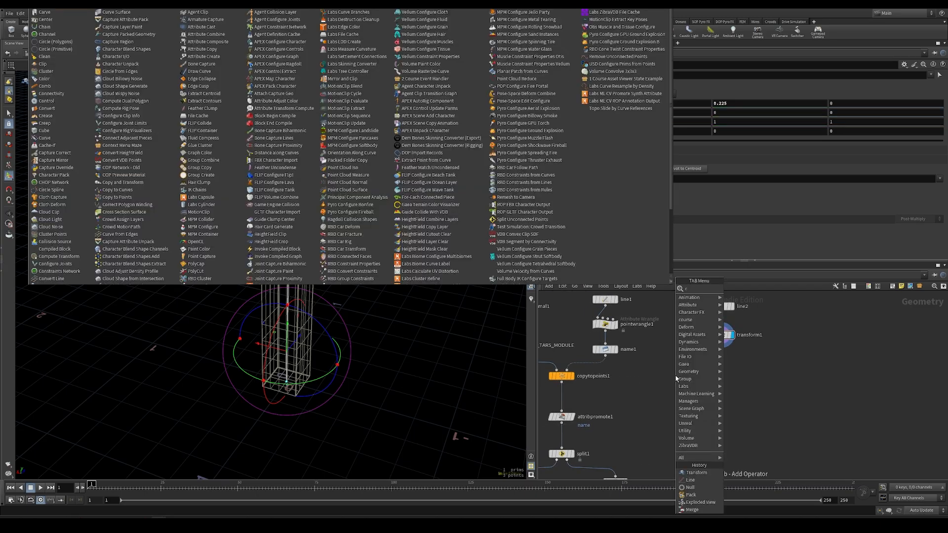
{"action": "type", "text": "copyt"}
{"action": "key", "text": "Down"}
{"action": "key", "text": "Down"}
{"action": "key", "text": "Return"}
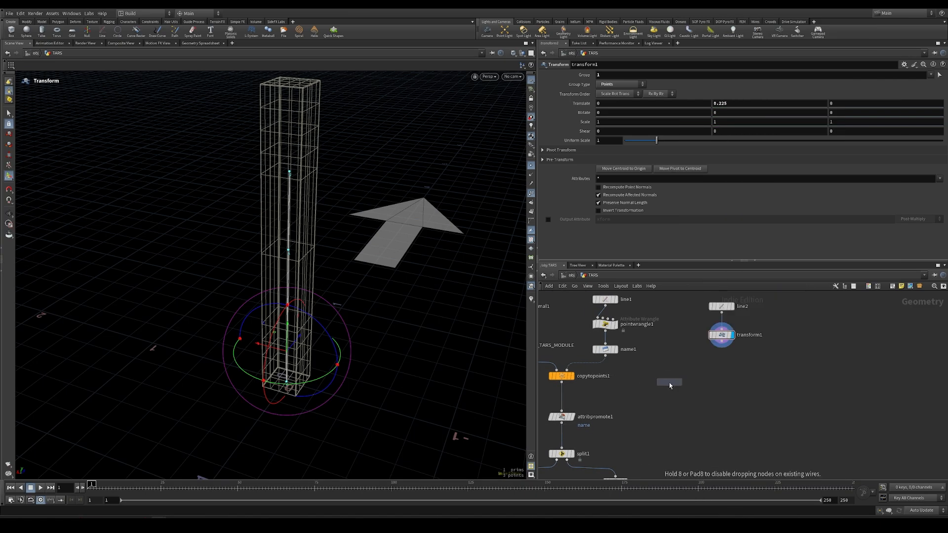
{"action": "left_click", "coordinate": [666, 377]}
{"action": "left_click_drag", "start_coordinate": [606, 355], "coordinate": [662, 368]}
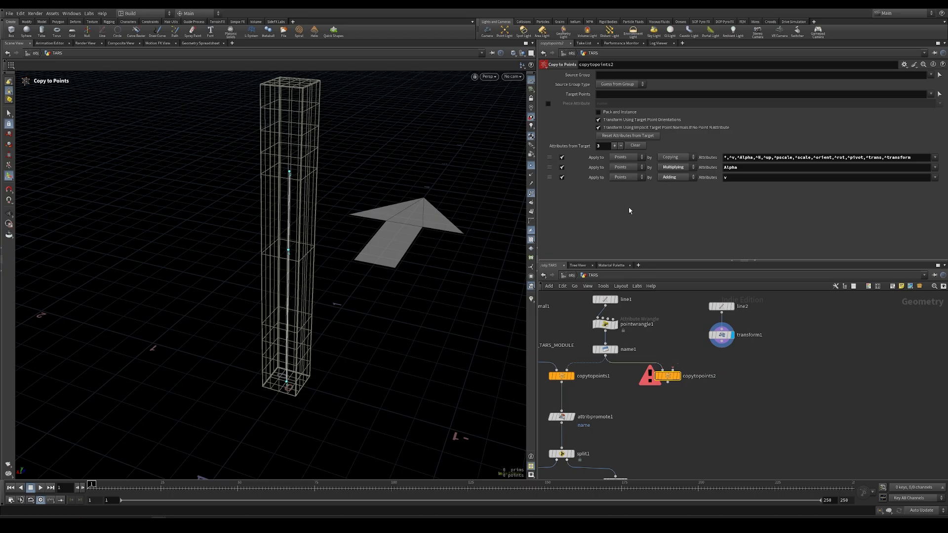
{"action": "left_click_drag", "start_coordinate": [721, 343], "coordinate": [673, 370]}
{"action": "left_click", "coordinate": [675, 377]}
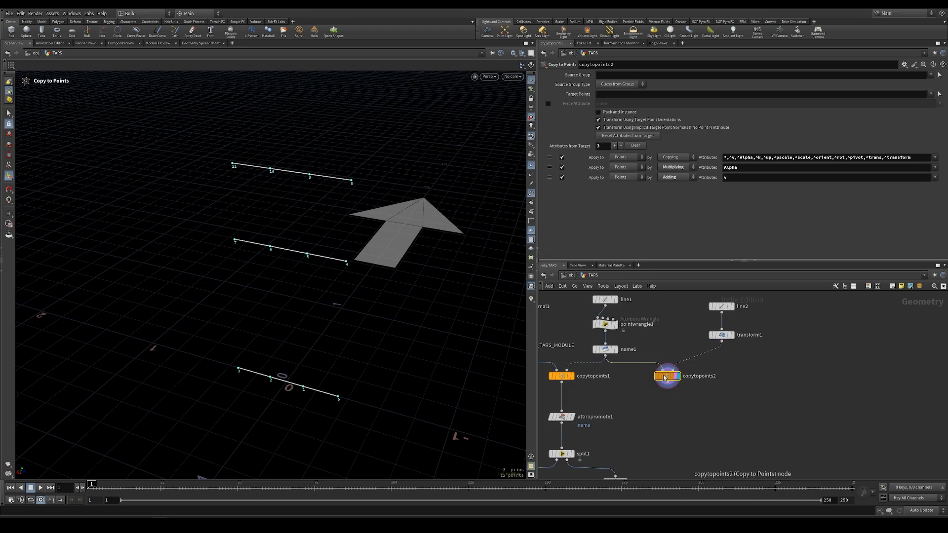
- Swap copytopoints2's inputs so the line is copied onto the named points, and tidy the nodes above it
{"action": "left_click_drag", "start_coordinate": [664, 378], "coordinate": [693, 374]}
{"action": "left_click_drag", "start_coordinate": [677, 304], "coordinate": [672, 337]}
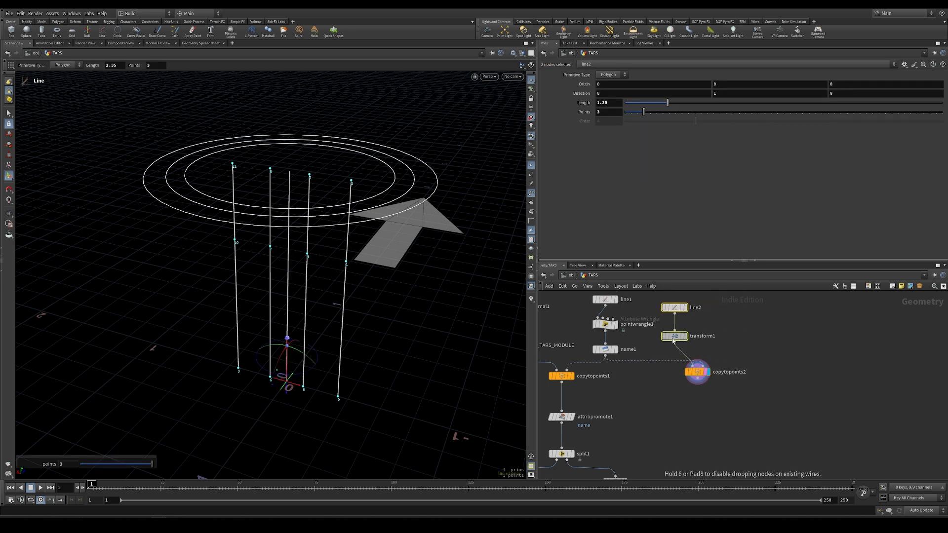
{"action": "left_click", "coordinate": [692, 369]}
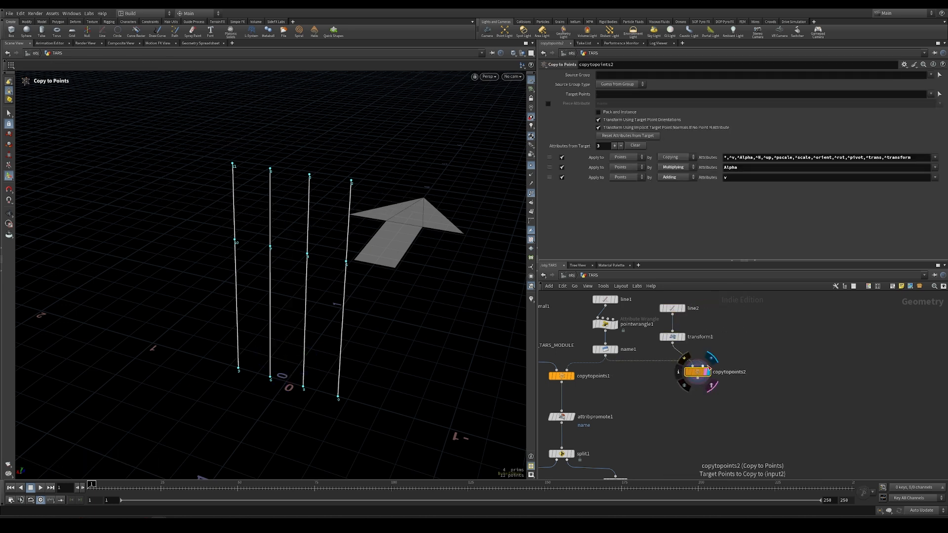
{"action": "key", "text": "shift+r"}
{"action": "key", "text": "shift+r"}
{"action": "left_click_drag", "start_coordinate": [697, 372], "coordinate": [678, 371]}
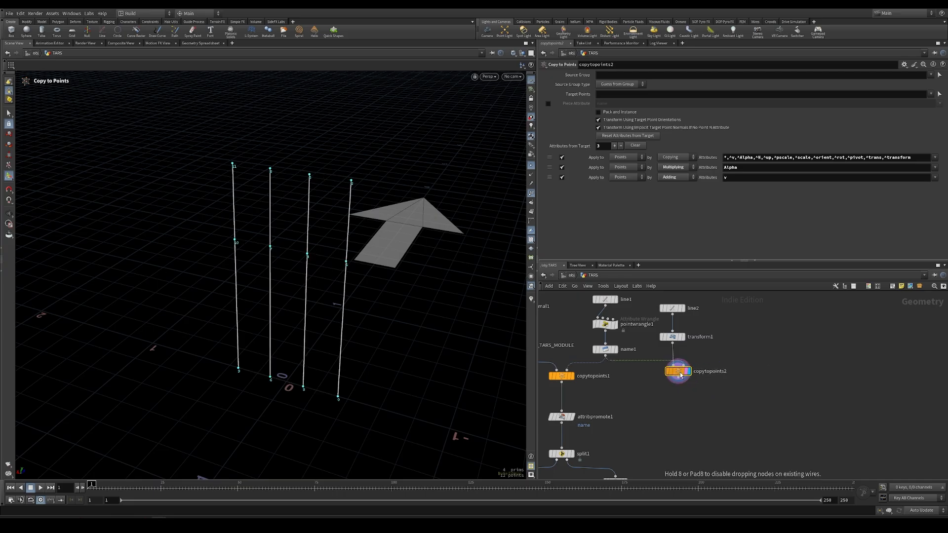
- Display the point name labels and inspect the names along the four copied leg lines
{"action": "right_click_drag", "start_coordinate": [335, 301], "coordinate": [290, 301], "text": "alt"}
{"action": "left_click_drag", "start_coordinate": [289, 300], "coordinate": [324, 301], "text": "alt"}
{"action": "right_click_drag", "start_coordinate": [324, 300], "coordinate": [402, 300], "text": "alt"}
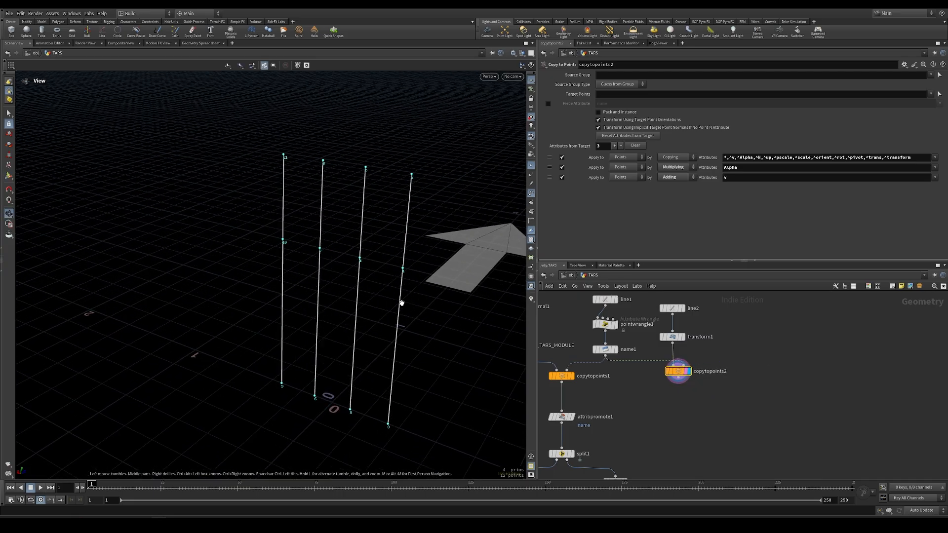
{"action": "left_click", "coordinate": [530, 300]}
{"action": "left_click_drag", "start_coordinate": [353, 285], "coordinate": [384, 292], "text": "alt"}
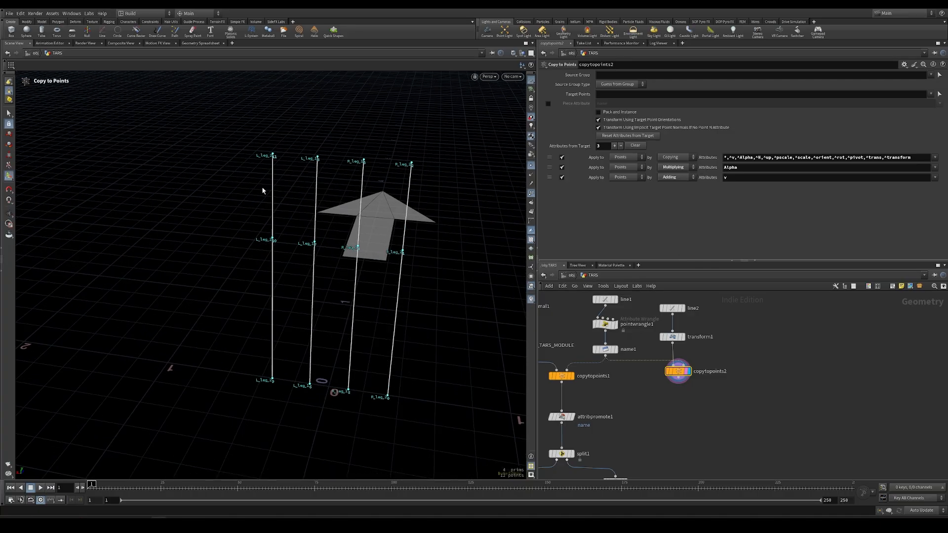
{"action": "left_click", "coordinate": [531, 194]}
{"action": "left_click", "coordinate": [669, 402]}
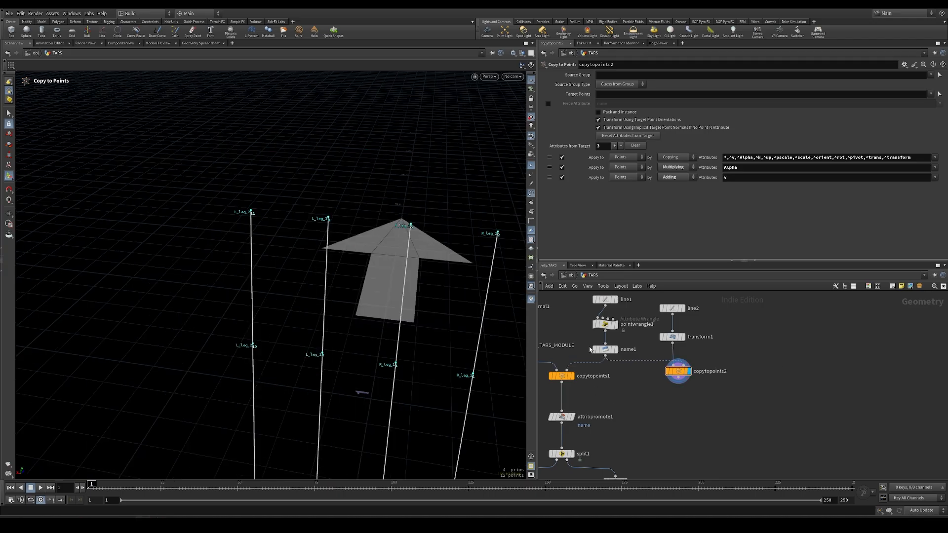
- Duplicate name1, connect the copy after copytopoints2, display it, and hide the point name labels
{"action": "left_click_drag", "start_coordinate": [604, 350], "coordinate": [706, 412], "text": "alt"}
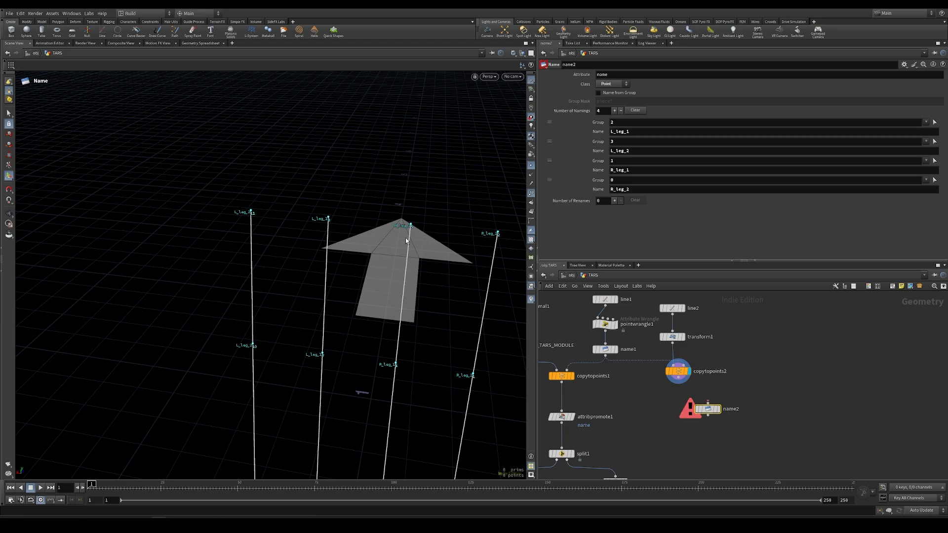
{"action": "left_click_drag", "start_coordinate": [708, 409], "coordinate": [679, 409]}
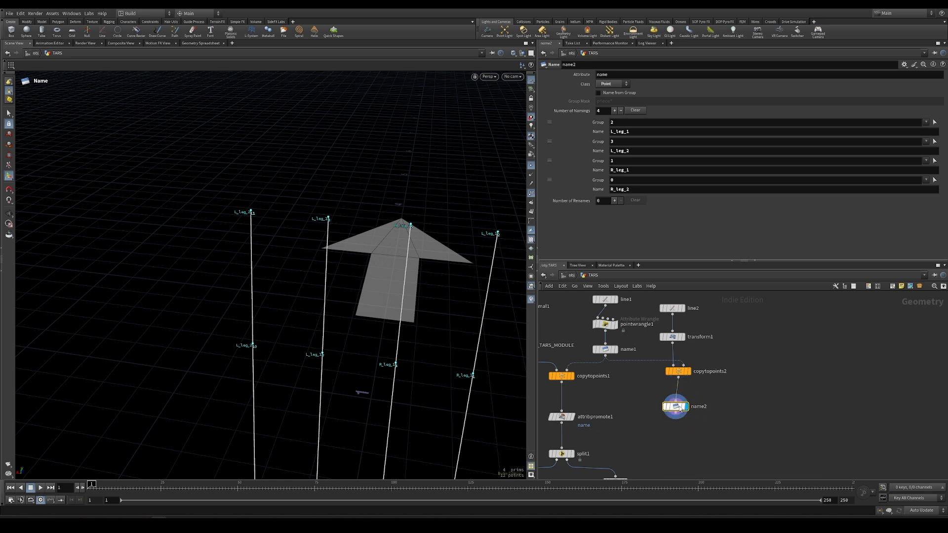
{"action": "right_click_drag", "start_coordinate": [326, 227], "coordinate": [437, 197], "text": "alt"}
{"action": "left_click", "coordinate": [531, 299]}
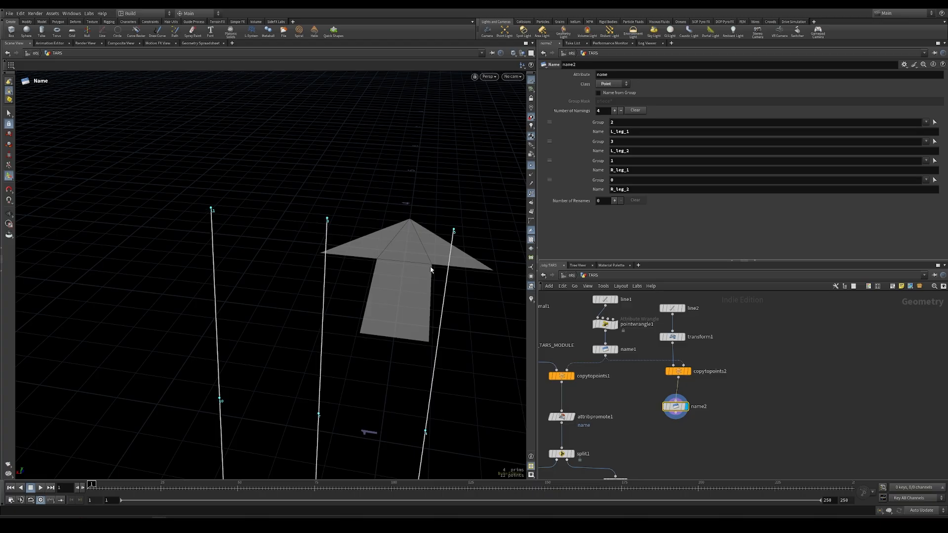
- In name2, change the first naming to group 8 with the name L_leg_1_top and show the name labels
{"action": "mouse_move", "coordinate": [313, 221]}
{"action": "left_mouse_down", "text": "alt"}
{"action": "mouse_move", "coordinate": [349, 226]}
{"action": "mouse_move", "coordinate": [307, 226]}
{"action": "left_mouse_up", "text": "alt"}
{"action": "double_click", "coordinate": [626, 123]}
{"action": "left_click", "coordinate": [632, 132]}
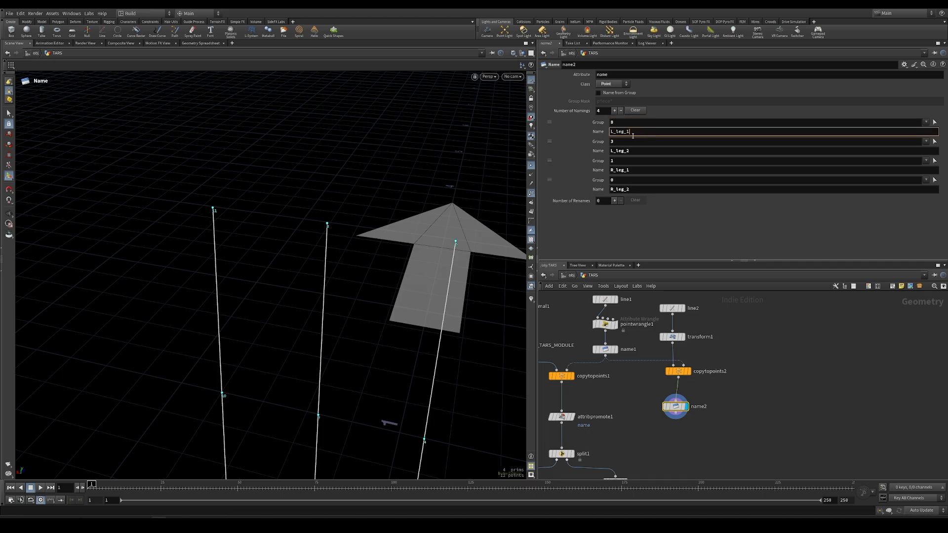
{"action": "type", "text": "_top"}
{"action": "key", "text": "Return"}
{"action": "left_click", "coordinate": [531, 299]}
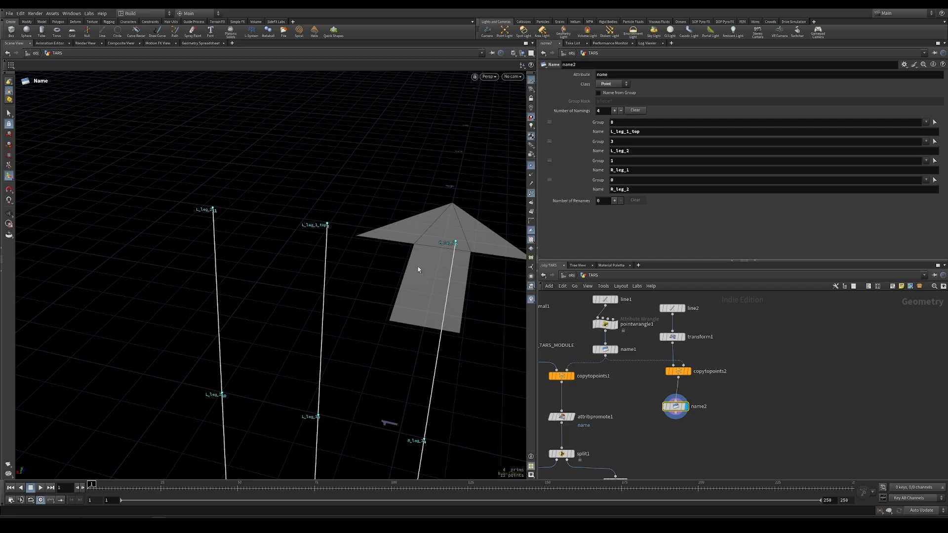
- Hide the name labels and change the second naming to group 11 with the name L_leg_2_top
{"action": "left_click", "coordinate": [531, 299]}
{"action": "double_click", "coordinate": [644, 140]}
{"action": "type", "text": "11"}
{"action": "left_click", "coordinate": [648, 151]}
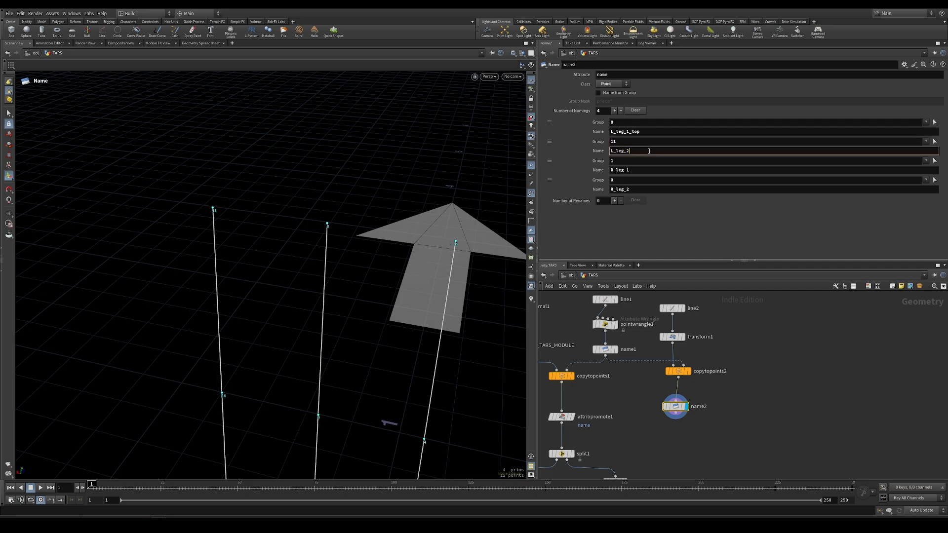
{"action": "type", "text": "_top"}
{"action": "key", "text": "Return"}
{"action": "left_click_drag", "start_coordinate": [445, 259], "coordinate": [299, 225], "text": "alt"}
- Change the third naming to group 5 with the name R_leg_1_top
{"action": "double_click", "coordinate": [653, 161]}
{"action": "type", "text": "5"}
{"action": "left_click", "coordinate": [664, 169]}
{"action": "type", "text": "_top"}
{"action": "key", "text": "Return"}
- Change the fourth naming to group 2 with the name R_leg_2_top, and check the point name labels
{"action": "double_click", "coordinate": [663, 180]}
{"action": "type", "text": "2"}
{"action": "left_click", "coordinate": [662, 190]}
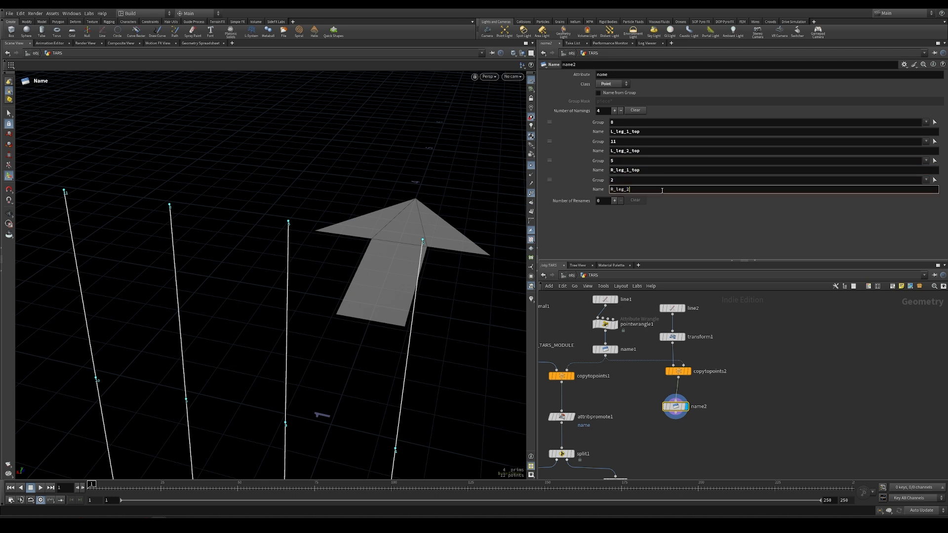
{"action": "type", "text": "_top"}
{"action": "key", "text": "Return"}
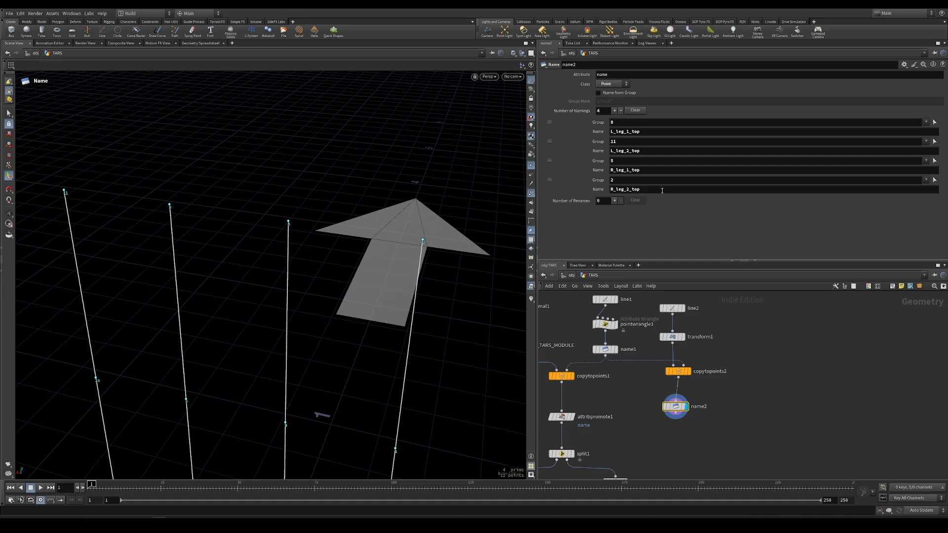
{"action": "left_click", "coordinate": [531, 299]}
{"action": "left_click_drag", "start_coordinate": [381, 292], "coordinate": [302, 241], "text": "alt"}
{"action": "right_click_drag", "start_coordinate": [301, 241], "coordinate": [228, 284], "text": "alt"}
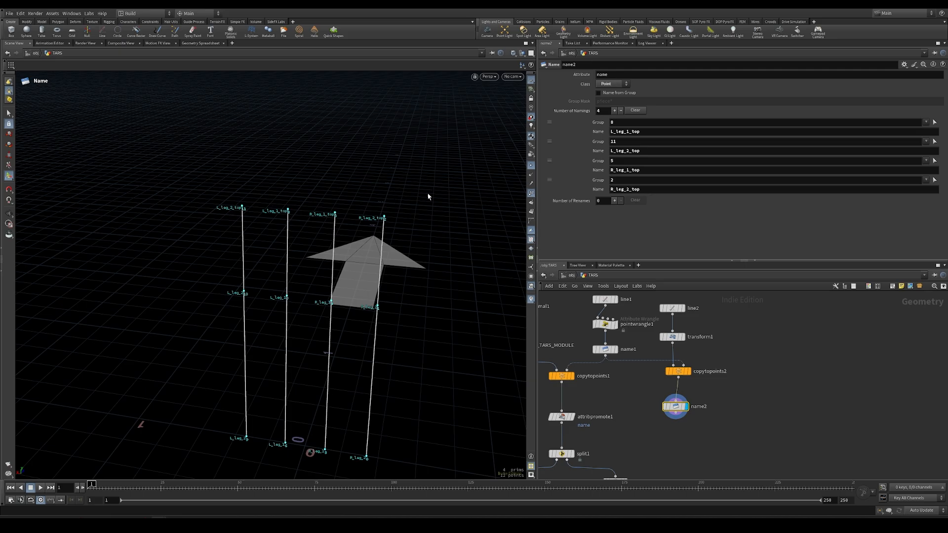
- Add a Fuse node after name2 and display it
{"action": "left_click_drag", "start_coordinate": [679, 406], "coordinate": [682, 394]}
{"action": "middle_click_drag", "start_coordinate": [672, 425], "coordinate": [674, 412]}
{"action": "key", "text": "Tab"}
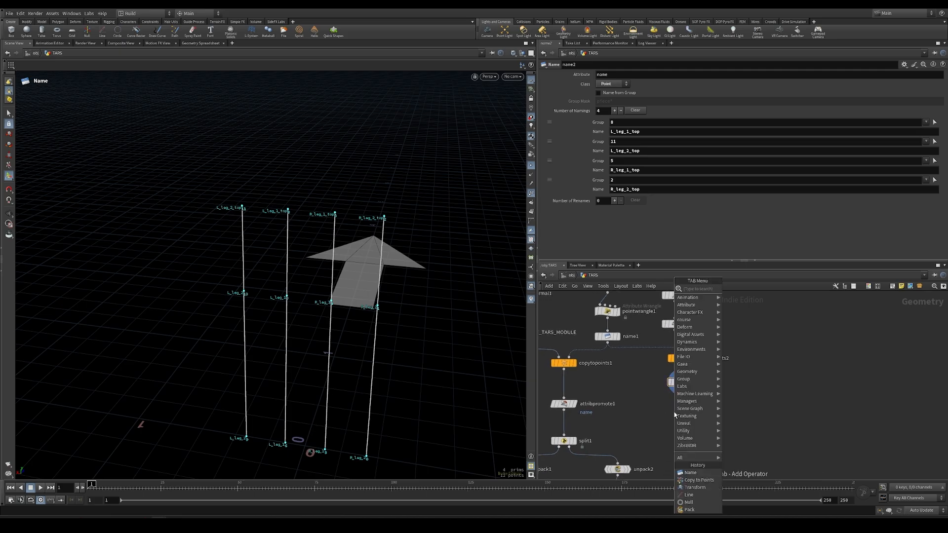
{"action": "type", "text": "rigd"}
{"action": "key", "text": "Return"}
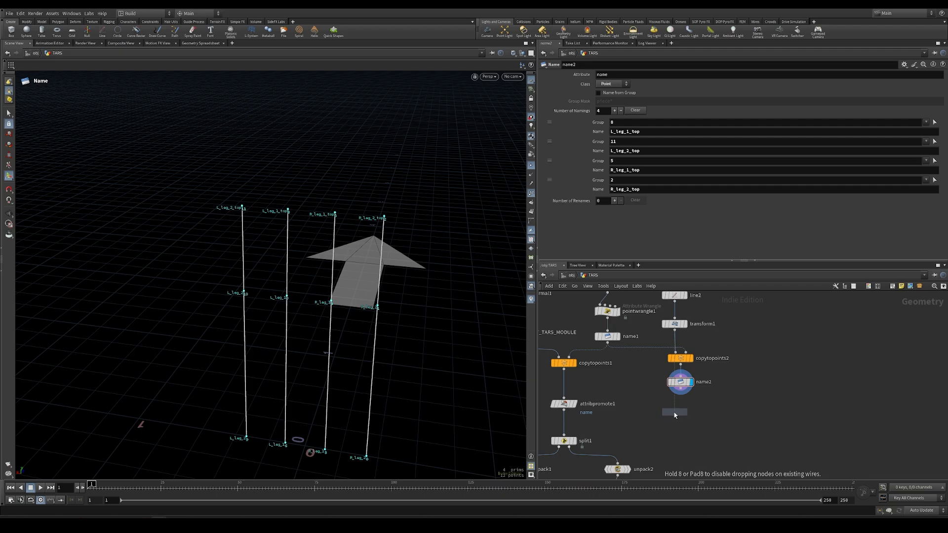
{"action": "left_click", "coordinate": [681, 417]}
{"action": "left_click", "coordinate": [692, 418]}
- Set the Fuse group to the four bottom points (0 3 6 9) and turn off Snap Distance
{"action": "left_click", "coordinate": [934, 75]}
{"action": "middle_click_drag", "start_coordinate": [337, 377], "coordinate": [343, 290], "text": "alt"}
{"action": "left_click_drag", "start_coordinate": [188, 308], "coordinate": [444, 418]}
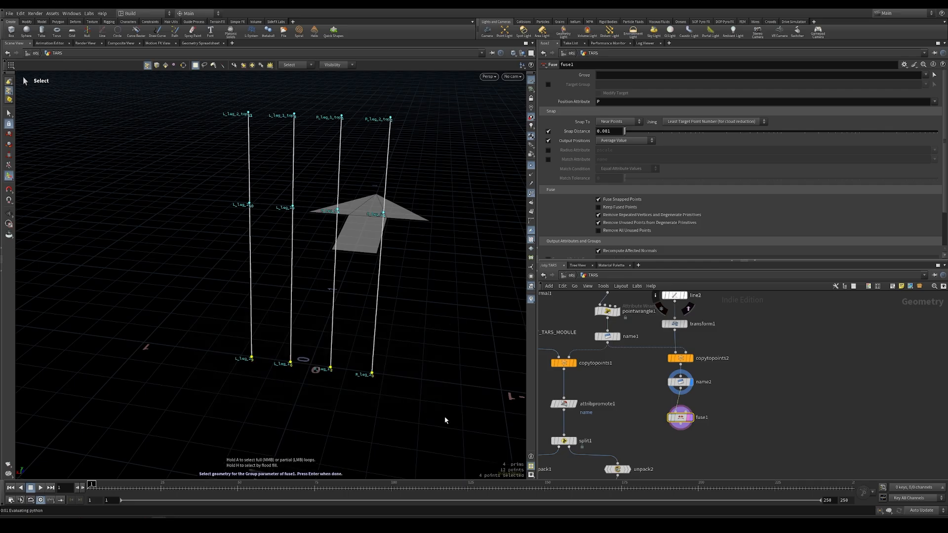
{"action": "key", "text": "Return"}
{"action": "left_click", "coordinate": [547, 132]}
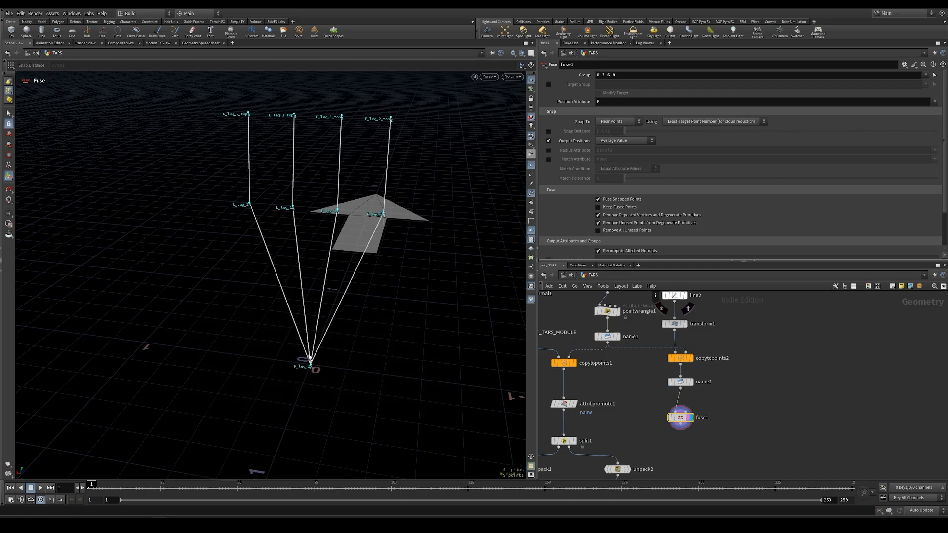
- Add a Name node after fuse1 and display it
{"action": "key", "text": "Tab"}
{"action": "type", "text": "name"}
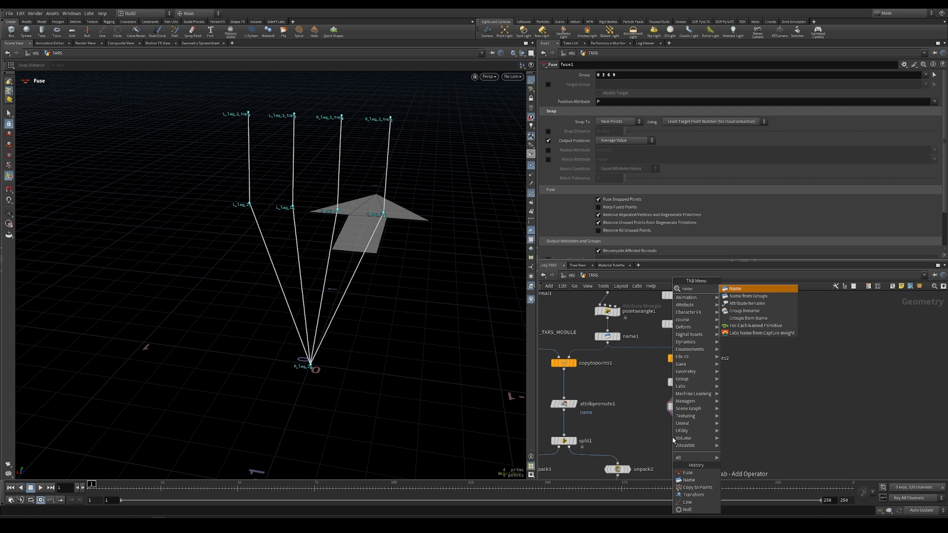
{"action": "key", "text": "Return"}
{"action": "left_click", "coordinate": [679, 435]}
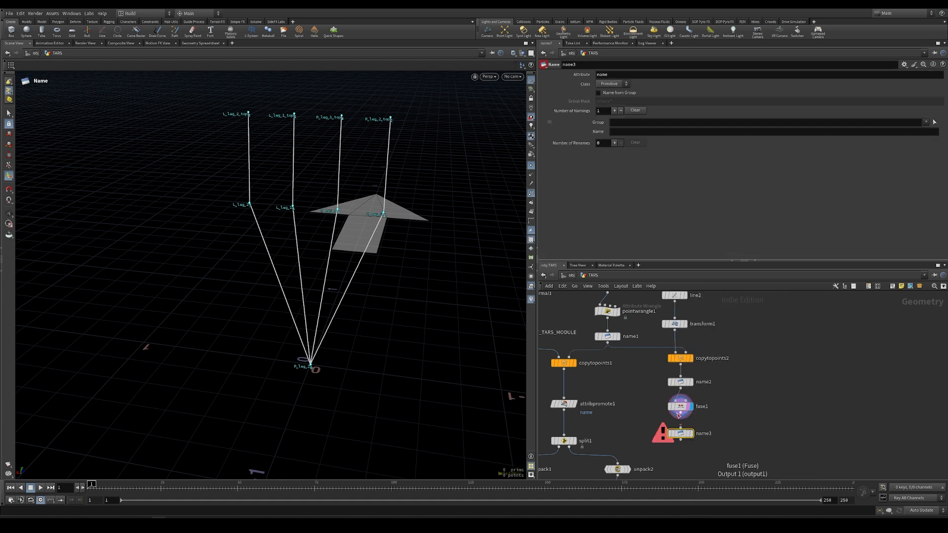
{"action": "left_click", "coordinate": [692, 435]}
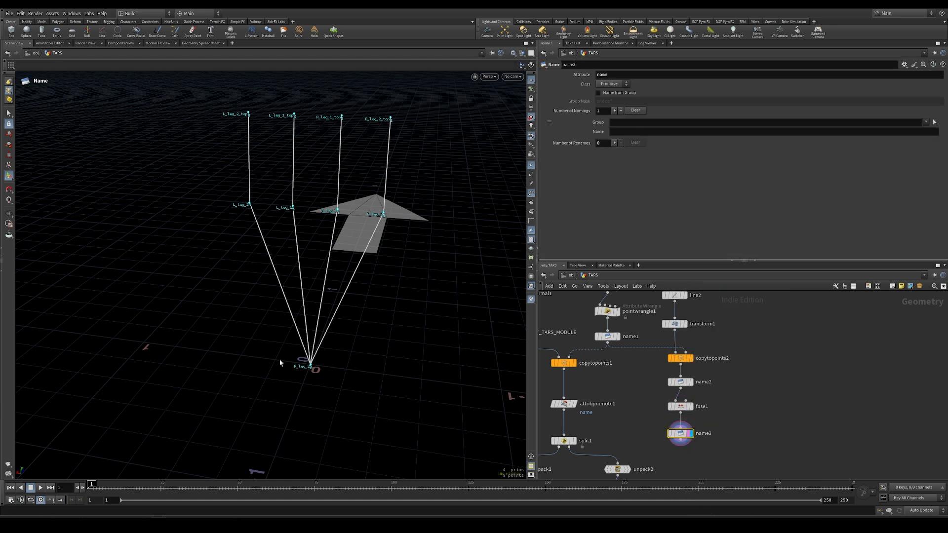
- Set the new Name node's class to Point and give point 0 the name cog, then check the labels
{"action": "left_click", "coordinate": [611, 84]}
{"action": "left_click", "coordinate": [608, 86]}
{"action": "left_click", "coordinate": [624, 123]}
{"action": "type", "text": "0"}
{"action": "key", "text": "Return"}
{"action": "left_click", "coordinate": [628, 131]}
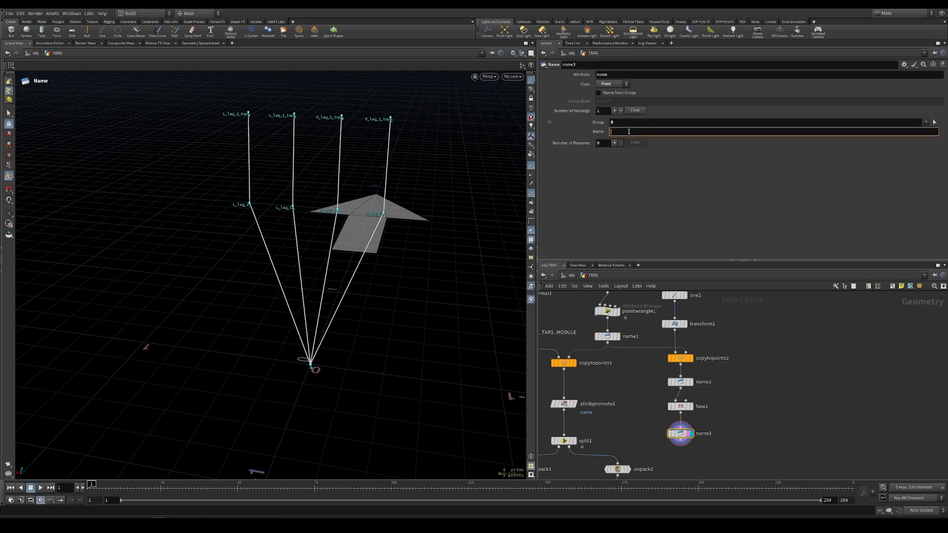
{"action": "type", "text": "cog"}
{"action": "key", "text": "Return"}
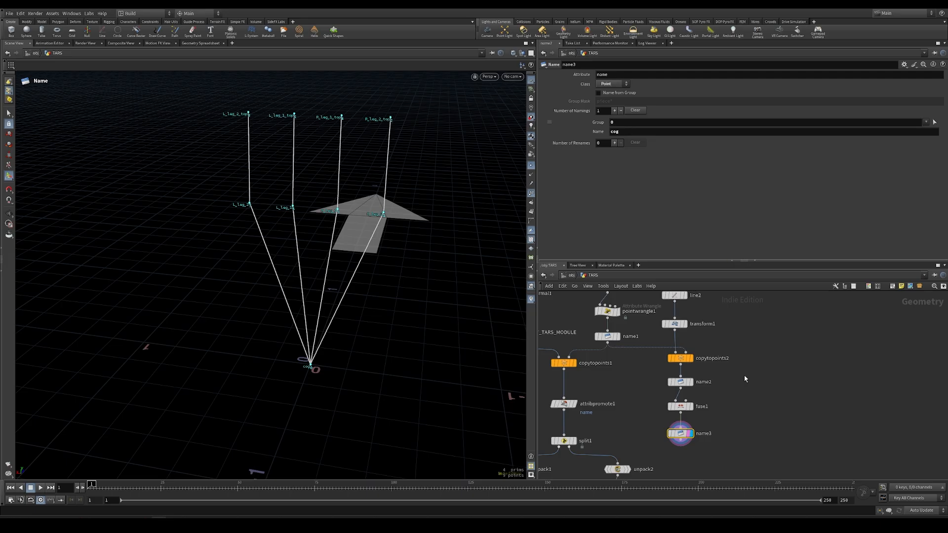
{"action": "key", "text": "Escape"}
{"action": "left_click_drag", "start_coordinate": [332, 253], "coordinate": [247, 256]}
{"action": "left_click_drag", "start_coordinate": [475, 197], "coordinate": [286, 238]}
{"action": "key", "text": "Return"}
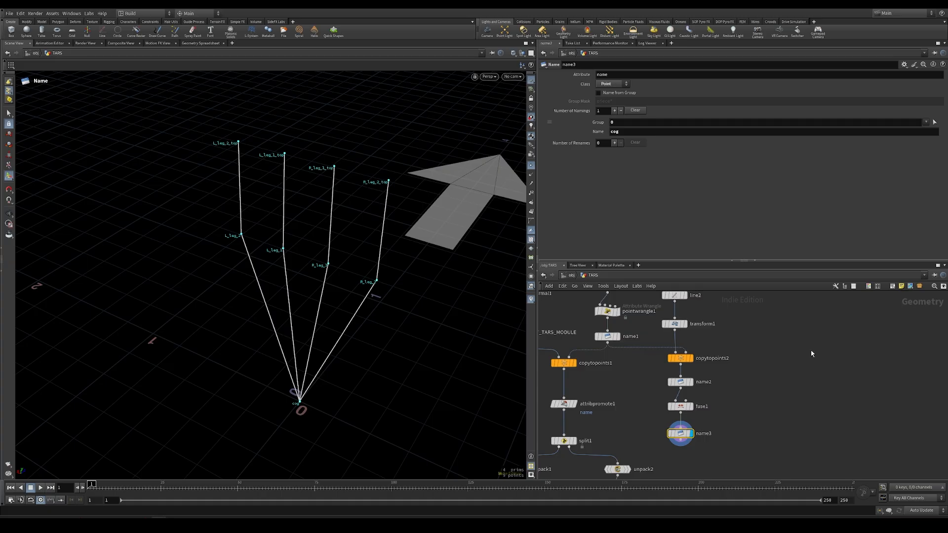
- Add a Rig Doctor node after name3 and display it
{"action": "scroll", "coordinate": [810, 354], "scroll_direction": "down", "scroll_amount": 5}
{"action": "key", "text": "Tab"}
{"action": "type", "text": "rigd"}
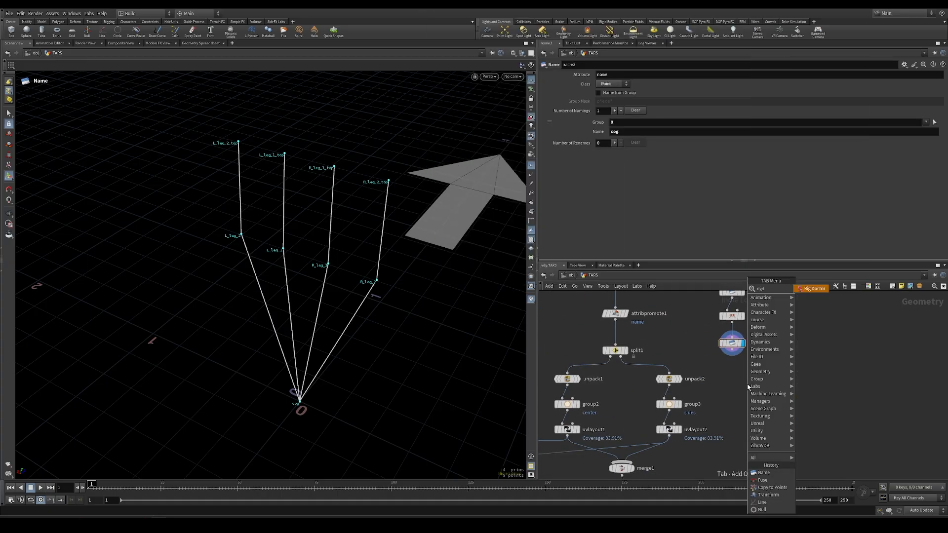
{"action": "key", "text": "Return"}
{"action": "left_click", "coordinate": [740, 378]}
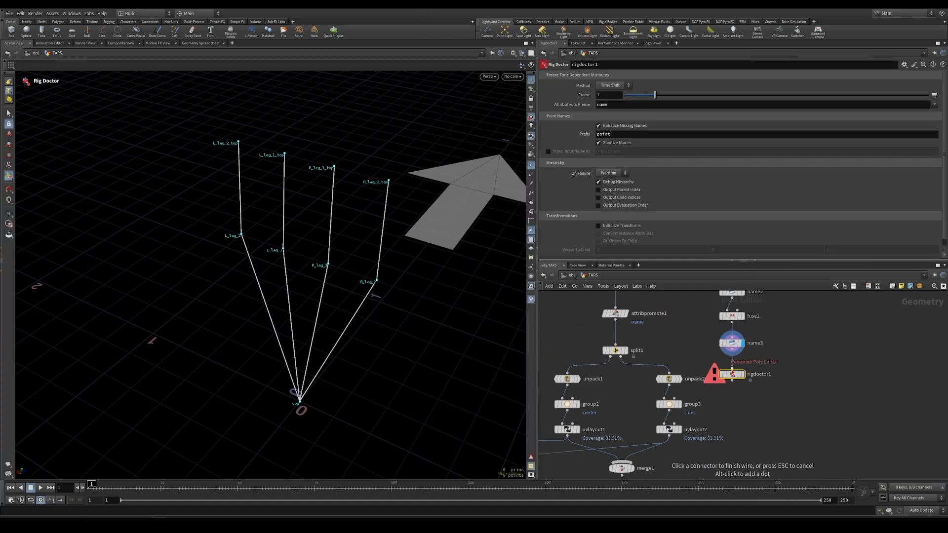
{"action": "left_click", "coordinate": [740, 375]}
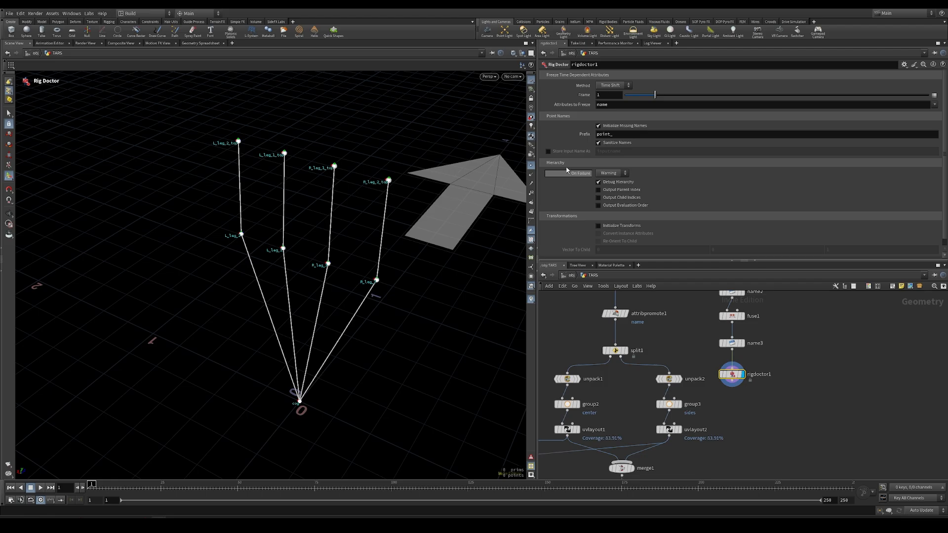
- In the Rig Doctor, disable Initialize Missing Names and Sanitize Names, and enable Initialize Transforms and Convert Instance Attributes
{"action": "left_click", "coordinate": [597, 126]}
{"action": "left_click", "coordinate": [598, 142]}
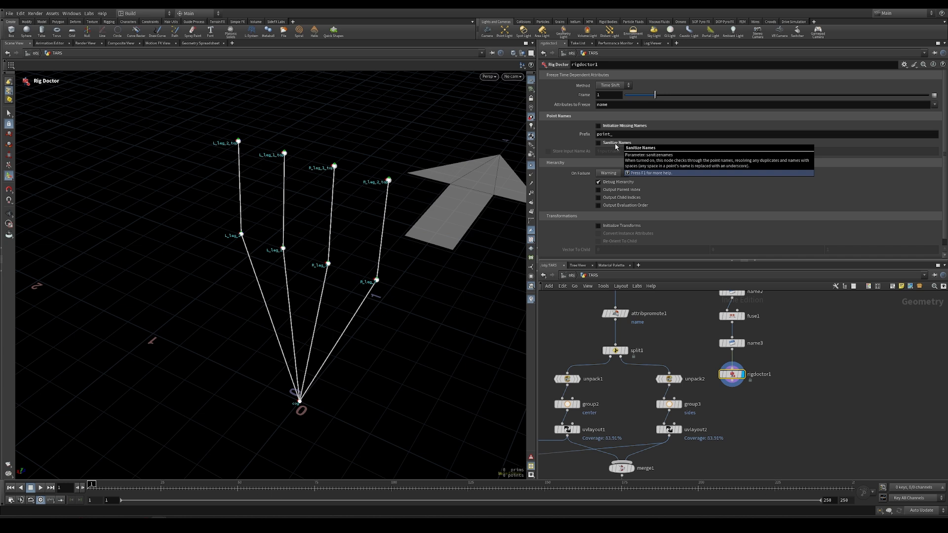
{"action": "scroll", "coordinate": [591, 217], "scroll_direction": "down", "scroll_amount": 1}
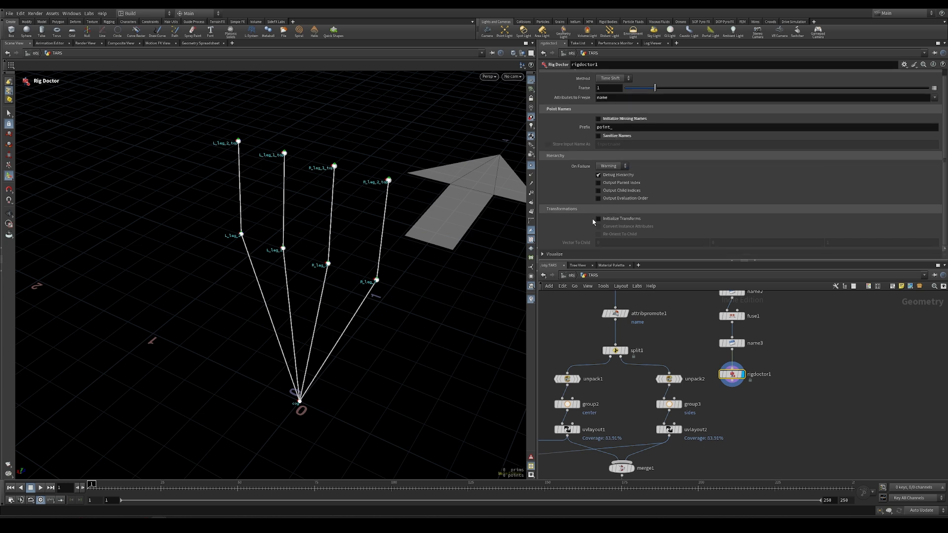
{"action": "left_click", "coordinate": [598, 220]}
{"action": "left_click", "coordinate": [599, 227]}
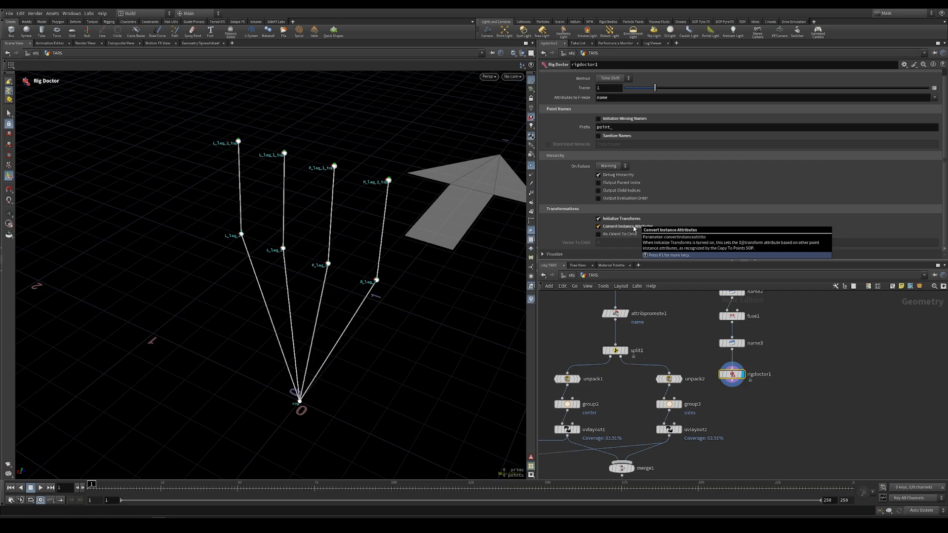
- Add a Rig Pose node after rigdoctor1 and display it
{"action": "middle_click_drag", "start_coordinate": [777, 424], "coordinate": [758, 380]}
{"action": "key", "text": "Tab"}
{"action": "type", "text": "rig"}
{"action": "key", "text": "Escape"}
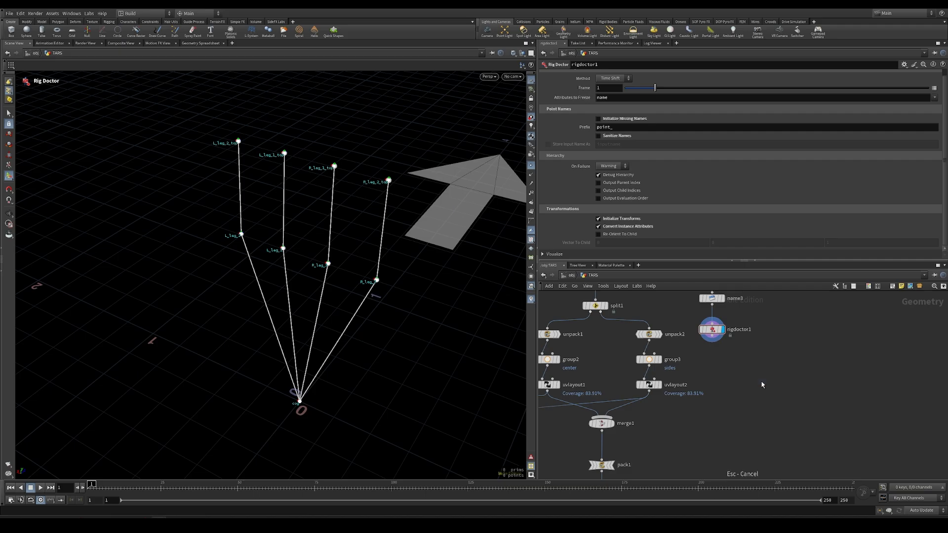
{"action": "key", "text": "Tab"}
{"action": "type", "text": "null"}
{"action": "key", "text": "Return"}
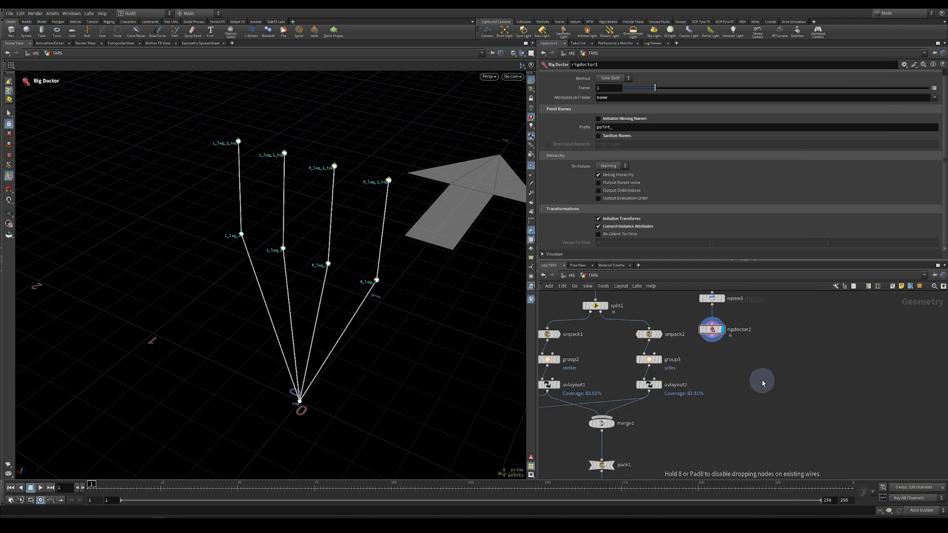
{"action": "left_click", "coordinate": [762, 380]}
{"action": "left_click", "coordinate": [711, 341]}
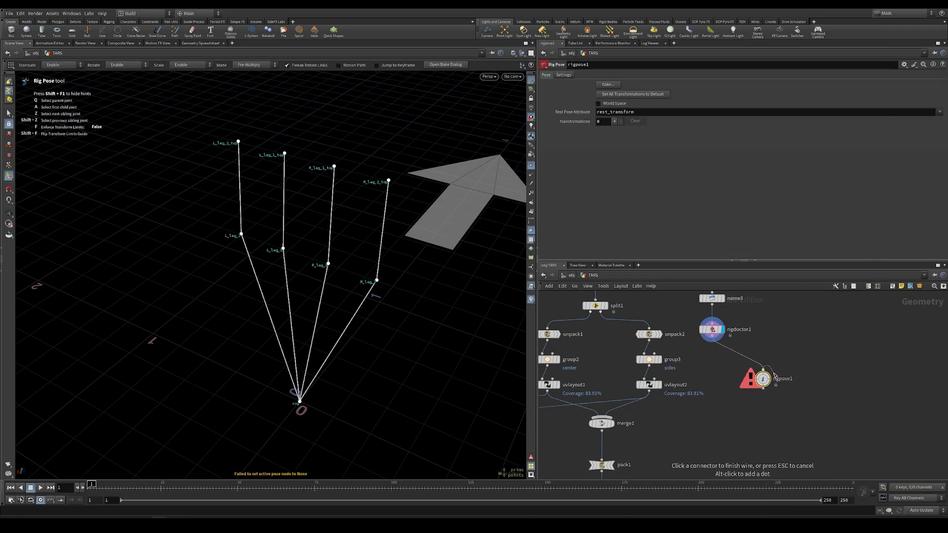
{"action": "left_click", "coordinate": [762, 368]}
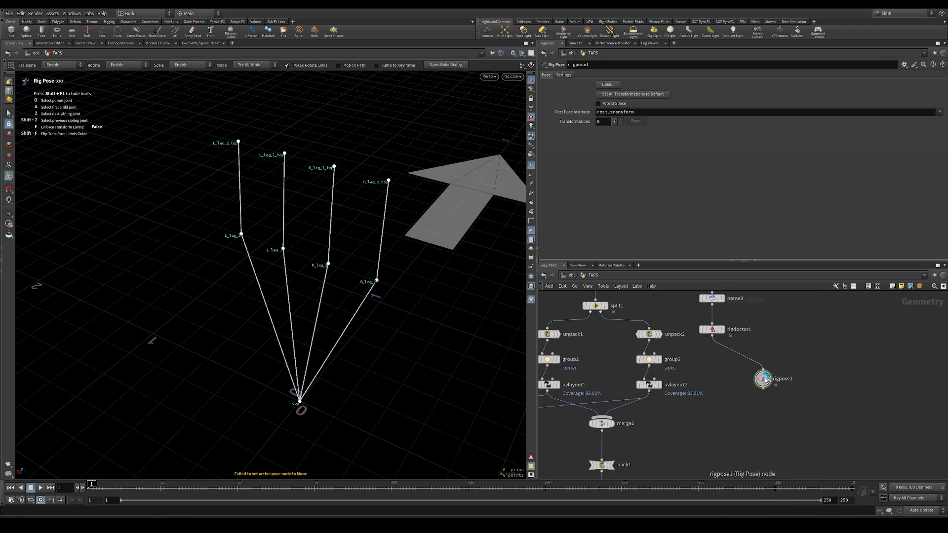
- Test the skeleton by moving the cog joint slightly and rotating R_leg_2 about -31.6° in X
{"action": "left_click", "coordinate": [300, 403]}
{"action": "left_click_drag", "start_coordinate": [300, 380], "coordinate": [272, 360]}
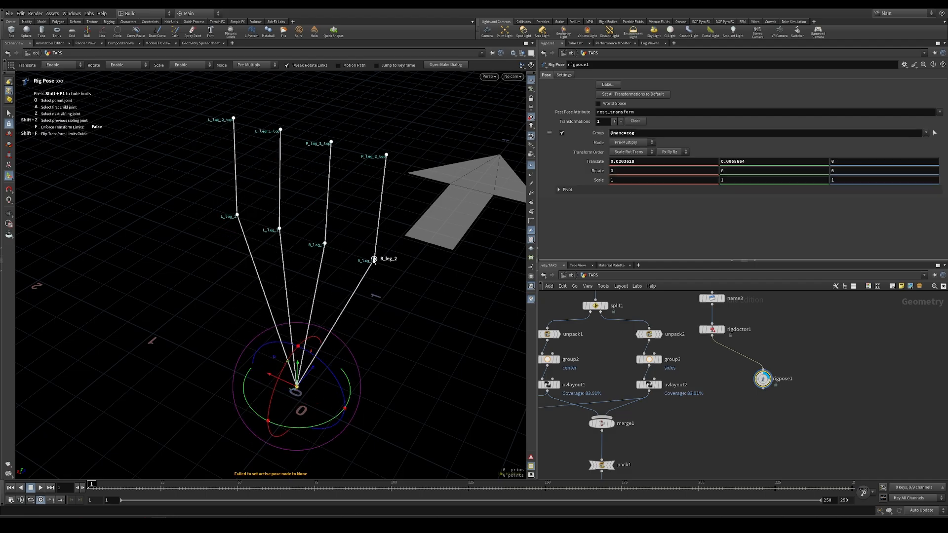
{"action": "left_click", "coordinate": [374, 260]}
{"action": "left_click_drag", "start_coordinate": [365, 238], "coordinate": [341, 266]}
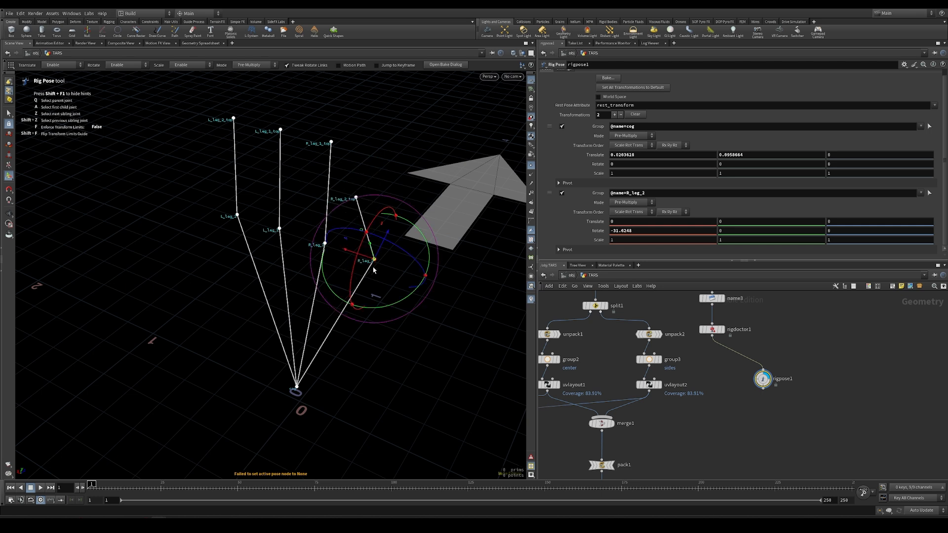
- Rotate the R_leg_2_top joint about 48.1° in X to test it
{"action": "left_click", "coordinate": [356, 198]}
{"action": "left_click", "coordinate": [356, 198]}
{"action": "left_click_drag", "start_coordinate": [333, 212], "coordinate": [347, 164]}
{"action": "left_click_drag", "start_coordinate": [356, 201], "coordinate": [339, 218], "text": "alt"}
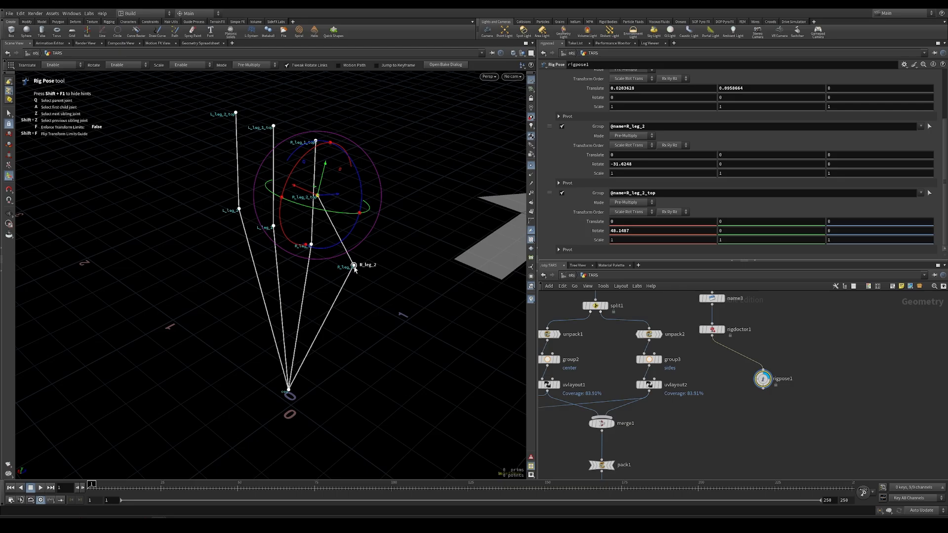
- Compare the R_leg_2 and R_leg_2_top joint pivots and delete the test Rig Pose node
{"action": "left_click", "coordinate": [354, 266]}
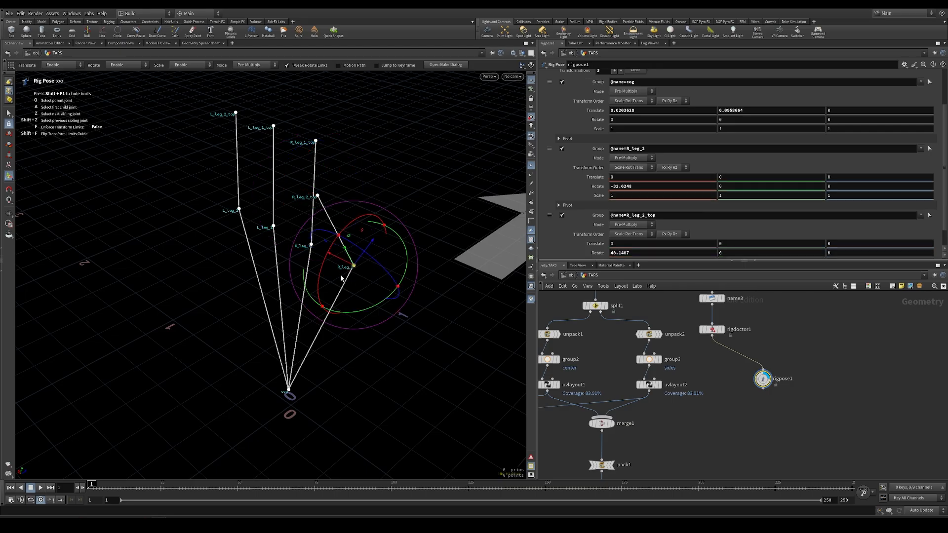
{"action": "left_click", "coordinate": [318, 196]}
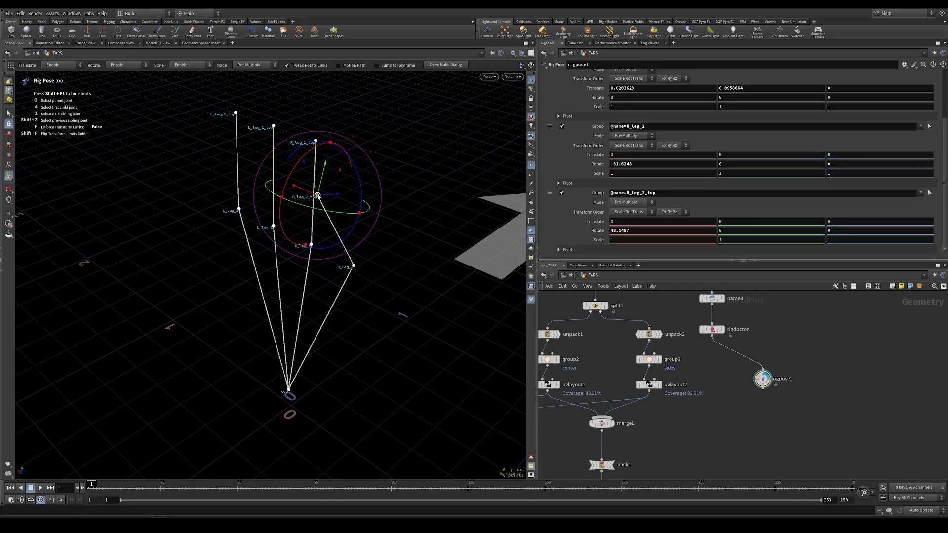
{"action": "key", "text": "Delete"}
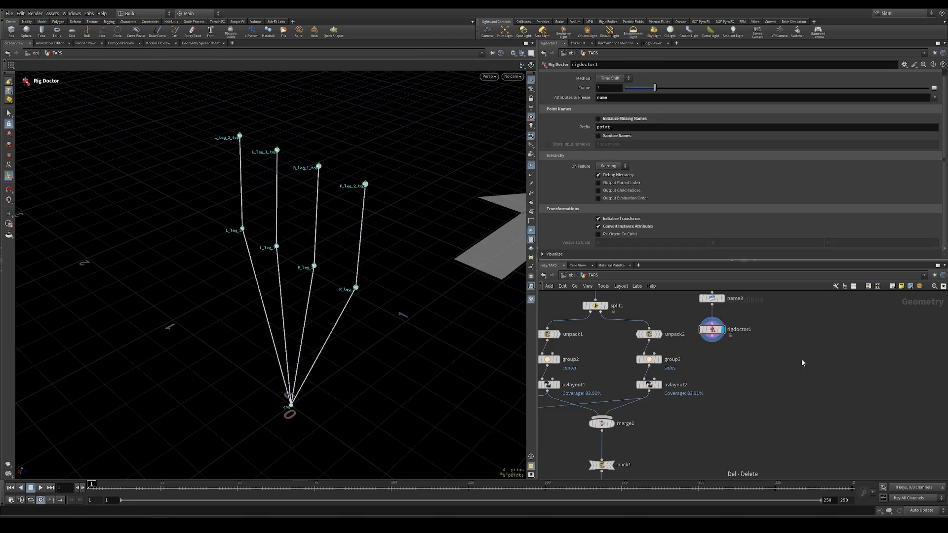
{"action": "left_click_drag", "start_coordinate": [330, 295], "coordinate": [302, 282], "text": "alt"}
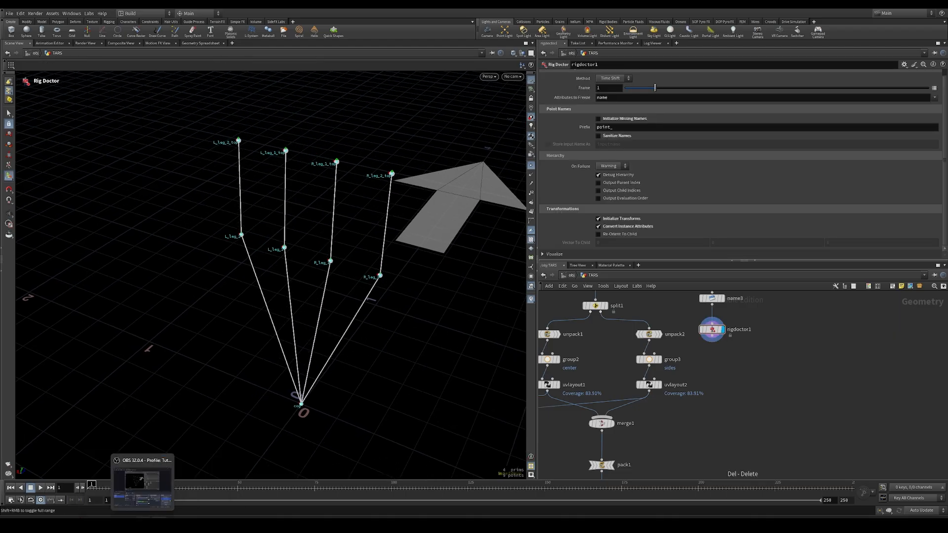
- Add a Null after rigdoctor1, rename it OUT_SKELETON, and place it level with OUT_GEO
{"action": "middle_click_drag", "start_coordinate": [735, 439], "coordinate": [734, 414]}
{"action": "key", "text": "Tab"}
{"action": "type", "text": "nul"}
{"action": "key", "text": "Return"}
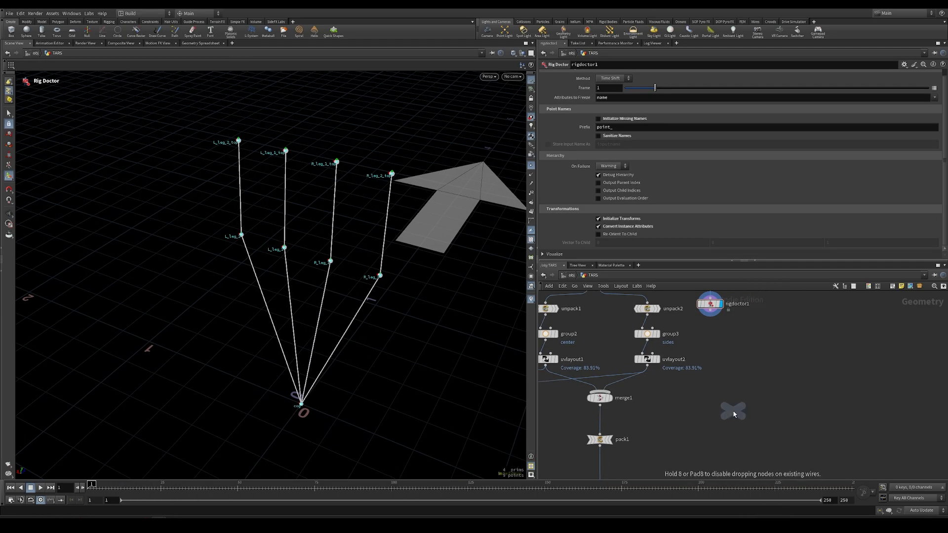
{"action": "left_click", "coordinate": [733, 412]}
{"action": "double_click", "coordinate": [750, 411]}
{"action": "type", "text": "OUT_SKELETON"}
{"action": "key", "text": "Return"}
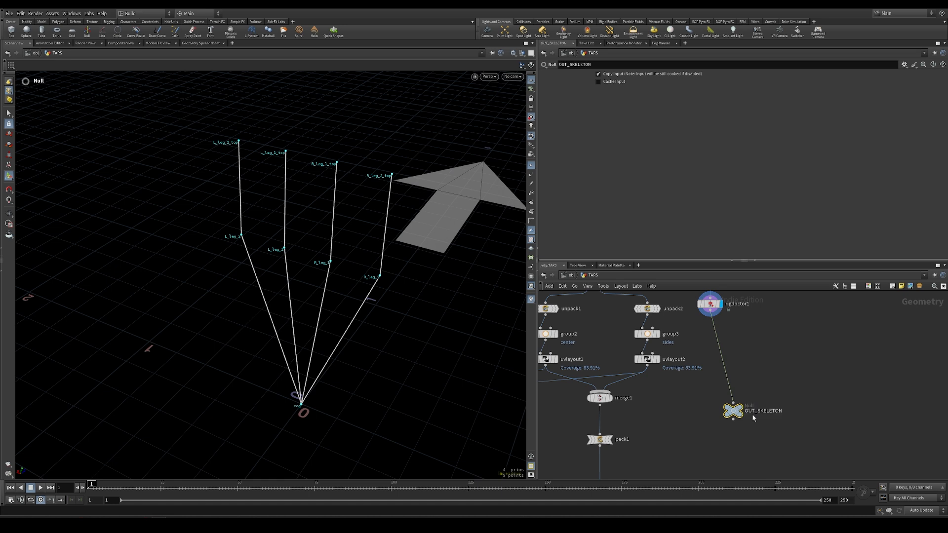
{"action": "scroll", "coordinate": [784, 360], "scroll_direction": "down", "scroll_amount": 2}
{"action": "left_click_drag", "start_coordinate": [755, 372], "coordinate": [742, 436]}
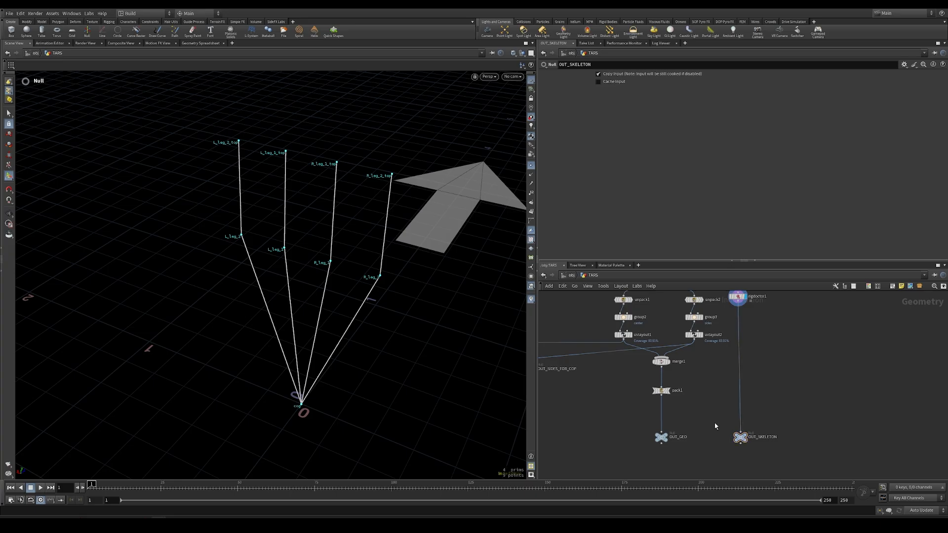
- Insert a Capture Packed Geometry node between pack1 and OUT_GEO, wire rigdoctor1 into its skeleton input, and display it
{"action": "key", "text": "Tab"}
{"action": "type", "text": "packe"}
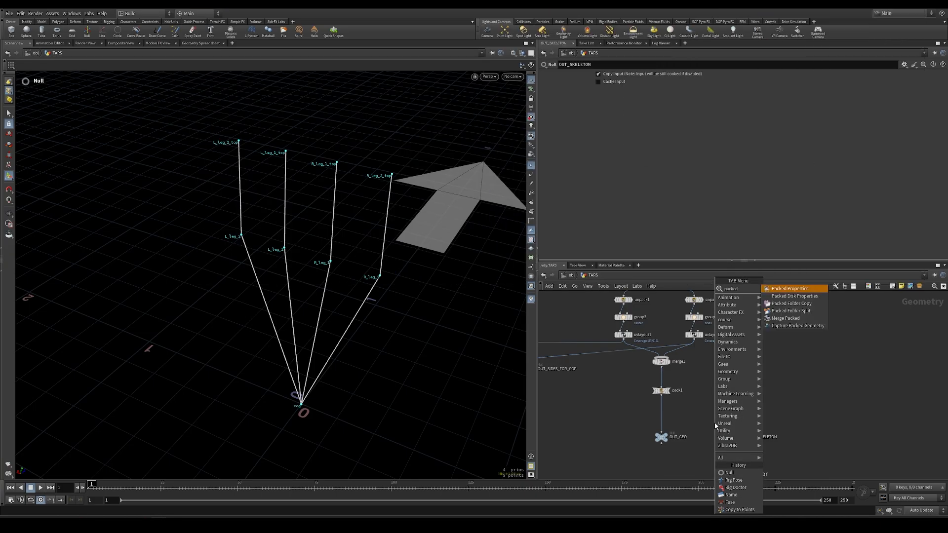
{"action": "left_click", "coordinate": [807, 326]}
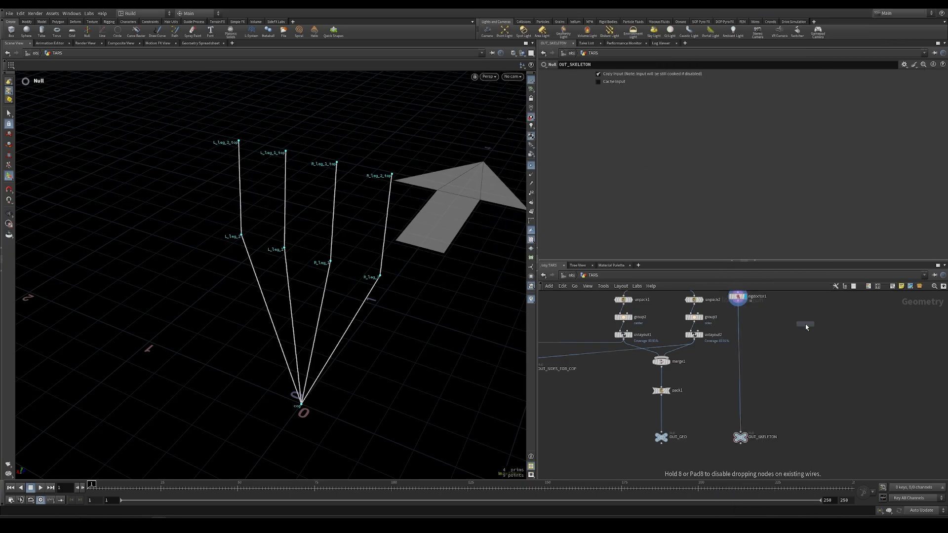
{"action": "left_click", "coordinate": [664, 412]}
{"action": "left_click", "coordinate": [739, 306]}
{"action": "scroll", "coordinate": [682, 394], "scroll_direction": "up", "scroll_amount": 3}
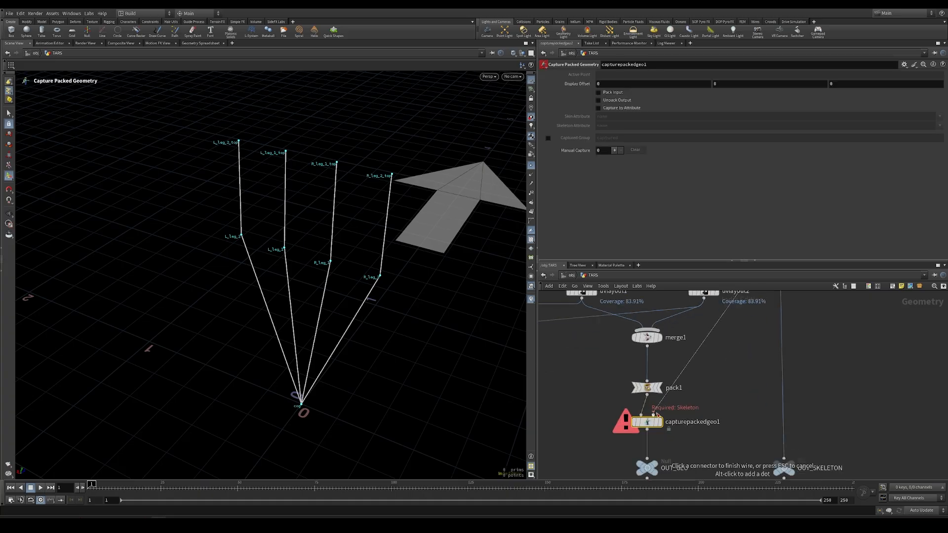
{"action": "left_click", "coordinate": [655, 414]}
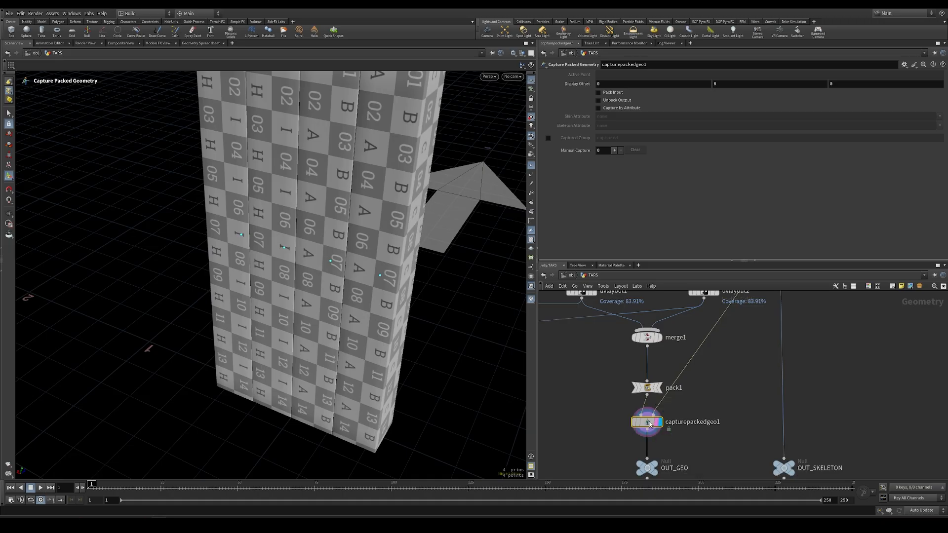
- Add four Manual Capture entries to the Capture Packed Geometry node
{"action": "right_click_drag", "start_coordinate": [364, 289], "coordinate": [273, 306], "text": "alt"}
{"action": "left_click_drag", "start_coordinate": [273, 307], "coordinate": [330, 235], "text": "alt"}
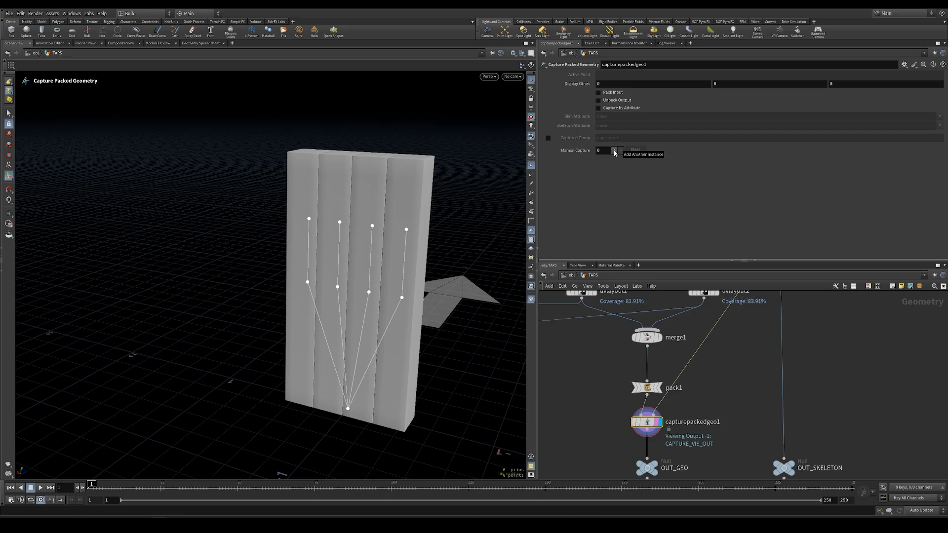
{"action": "left_click", "coordinate": [614, 150]}
{"action": "left_click", "coordinate": [615, 151]}
{"action": "left_click", "coordinate": [615, 151]}
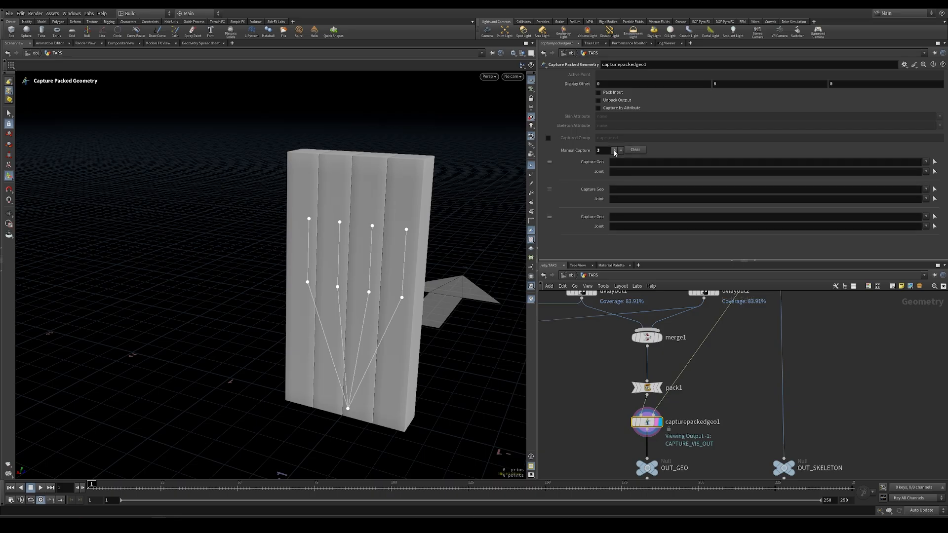
{"action": "left_click", "coordinate": [614, 150]}
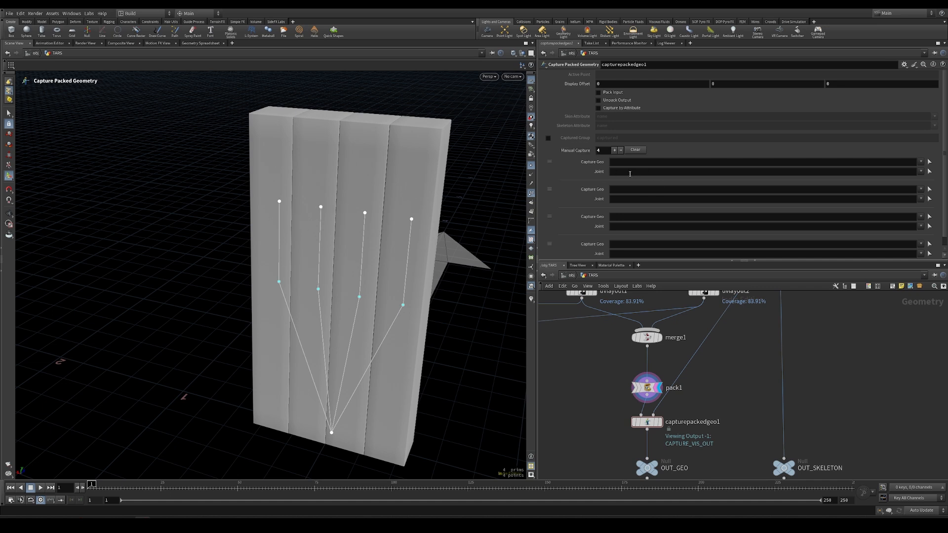
{"action": "left_click", "coordinate": [888, 172]}
{"action": "type", "text": "@name=L_leg_1_top"}
{"action": "key", "text": "Return"}
- Display unpack1 and then pack1 to examine the points of the leg geometry
{"action": "middle_click_drag", "start_coordinate": [633, 344], "coordinate": [650, 443]}
{"action": "left_click", "coordinate": [612, 328]}
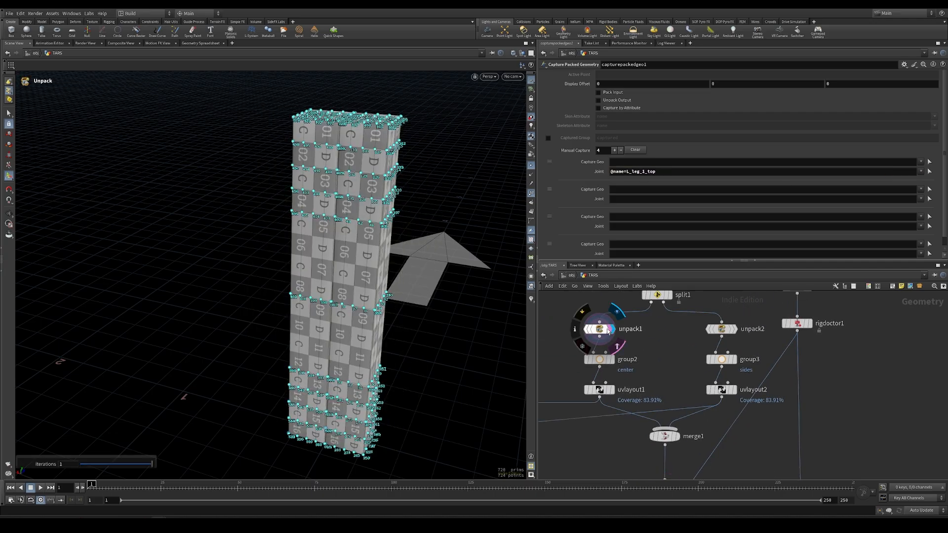
{"action": "middle_click_drag", "start_coordinate": [667, 344], "coordinate": [656, 483]}
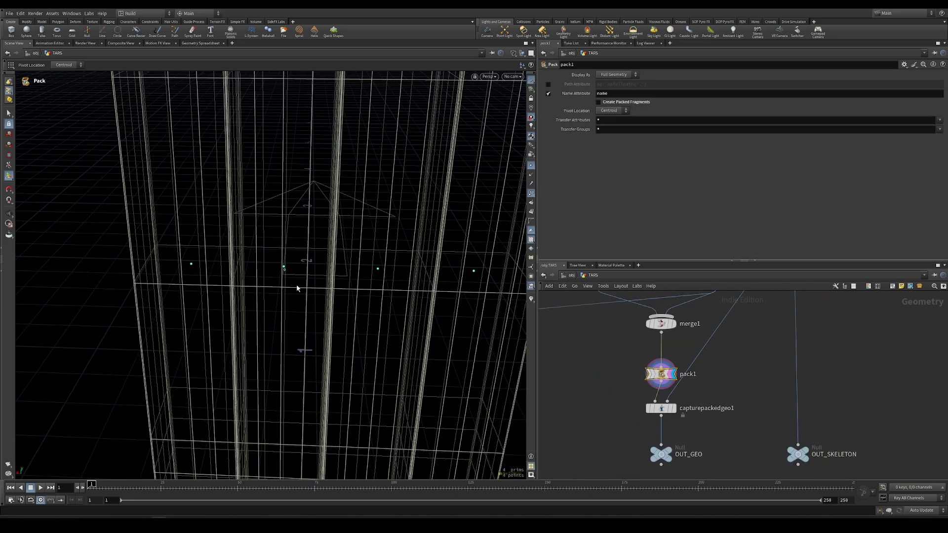
- Set the Capture Geo of the first Manual Capture entry on the Capture Packed Geometry node to 0
{"action": "left_click", "coordinate": [661, 408]}
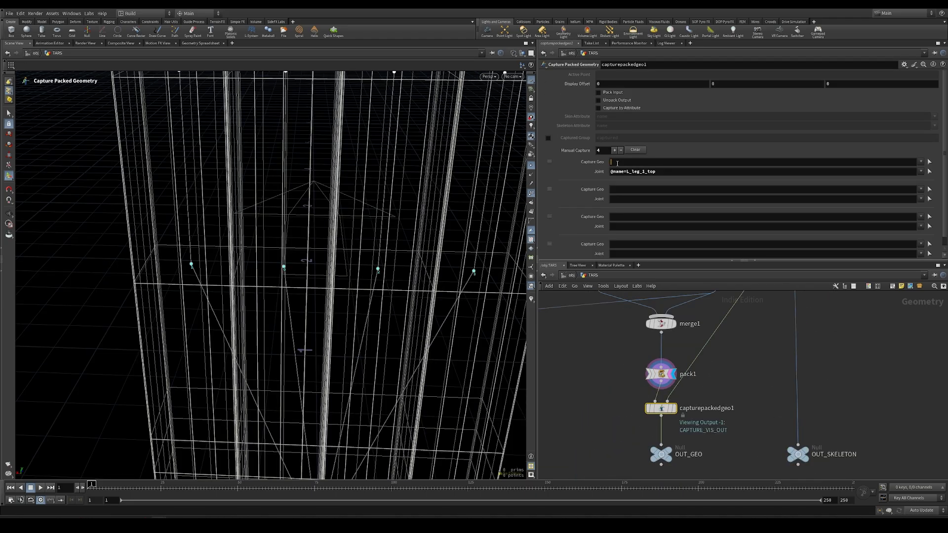
{"action": "type", "text": "0"}
{"action": "key", "text": "Return"}
{"action": "left_click", "coordinate": [656, 190]}
{"action": "type", "text": "1"}
{"action": "left_click", "coordinate": [640, 200]}
{"action": "left_click", "coordinate": [669, 172]}
{"action": "key", "text": "ctrl+c"}
{"action": "left_click", "coordinate": [643, 199]}
{"action": "key", "text": "ctrl+v"}
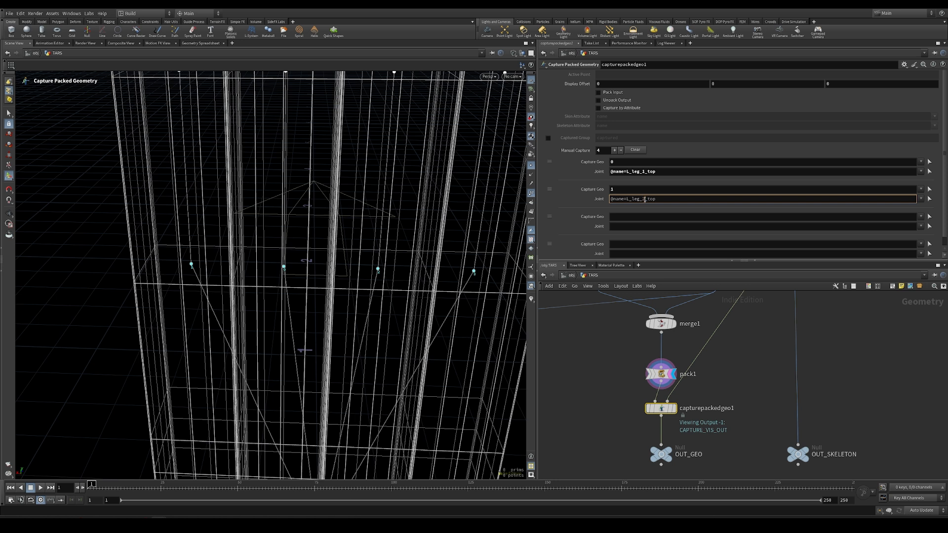
- Set the Capture Geo of the third Manual Capture entry to 2 and of the fourth to 3
{"action": "left_click", "coordinate": [645, 218]}
{"action": "left_click", "coordinate": [644, 244]}
{"action": "type", "text": "3"}
{"action": "key", "text": "Return"}
{"action": "left_click", "coordinate": [668, 173]}
{"action": "left_click", "coordinate": [642, 227]}
{"action": "key", "text": "ctrl+v"}
{"action": "left_click_drag", "start_coordinate": [625, 226], "coordinate": [629, 226]}
{"action": "type", "text": "R"}
{"action": "key", "text": "Return"}
{"action": "left_click", "coordinate": [646, 253]}
{"action": "key", "text": "ctrl+v"}
{"action": "key", "text": "Return"}
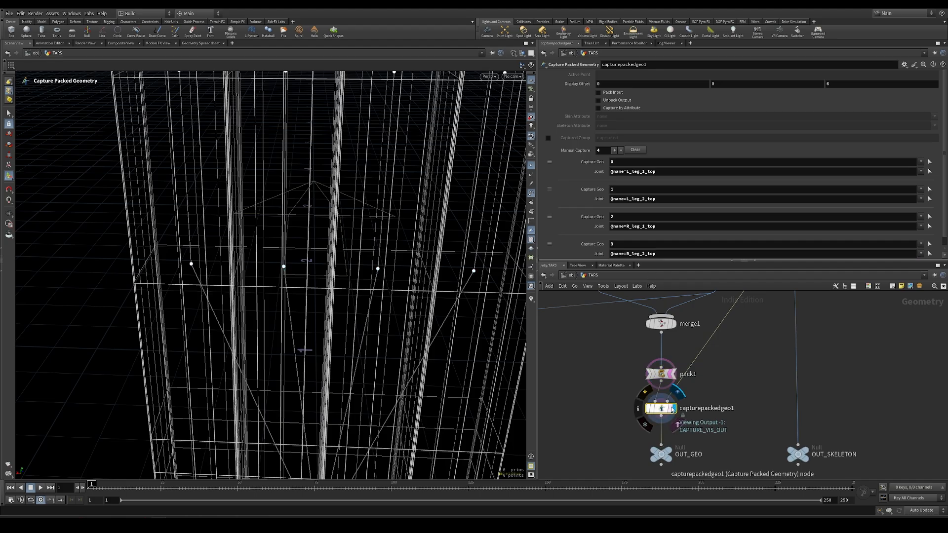
- Examine the boneCapture regions and weights of capturepackedgeo1 in the Geometry Spreadsheet, and view the whole captured model in the viewport
{"action": "left_click", "coordinate": [198, 43]}
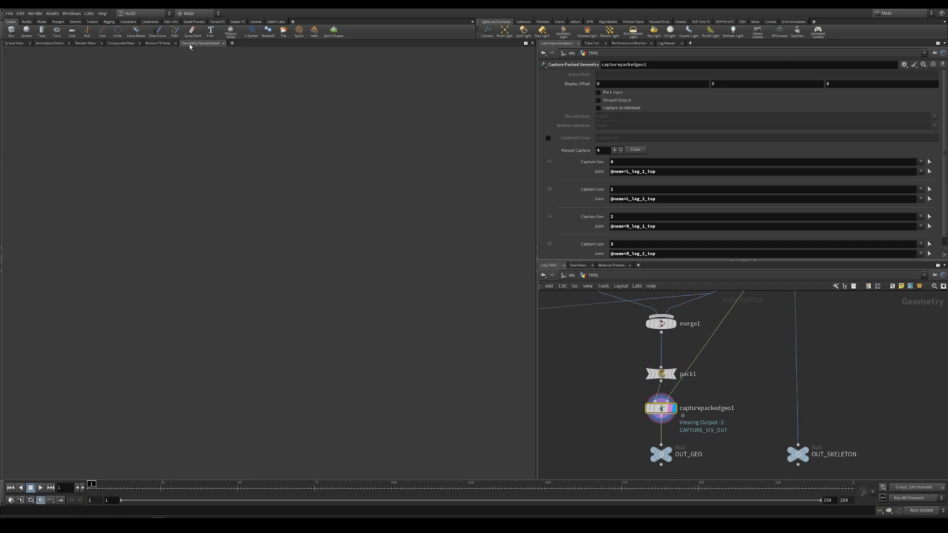
{"action": "left_click_drag", "start_coordinate": [161, 74], "coordinate": [254, 74]}
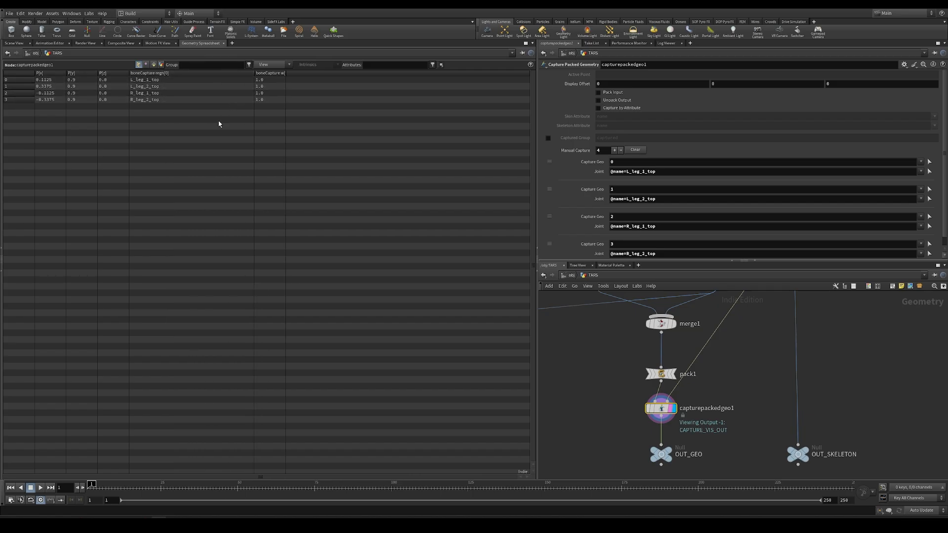
{"action": "left_click", "coordinate": [23, 43]}
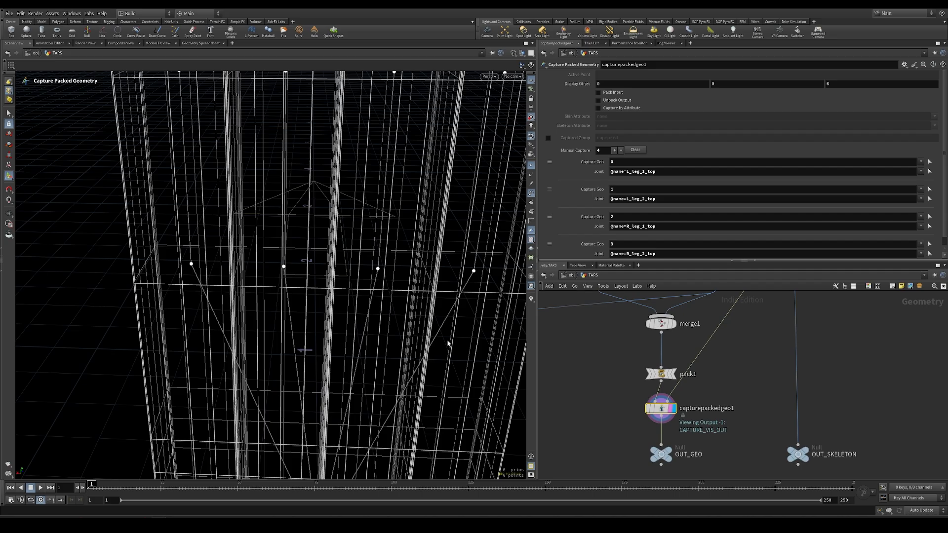
{"action": "scroll", "coordinate": [689, 429], "scroll_direction": "down", "scroll_amount": 4}
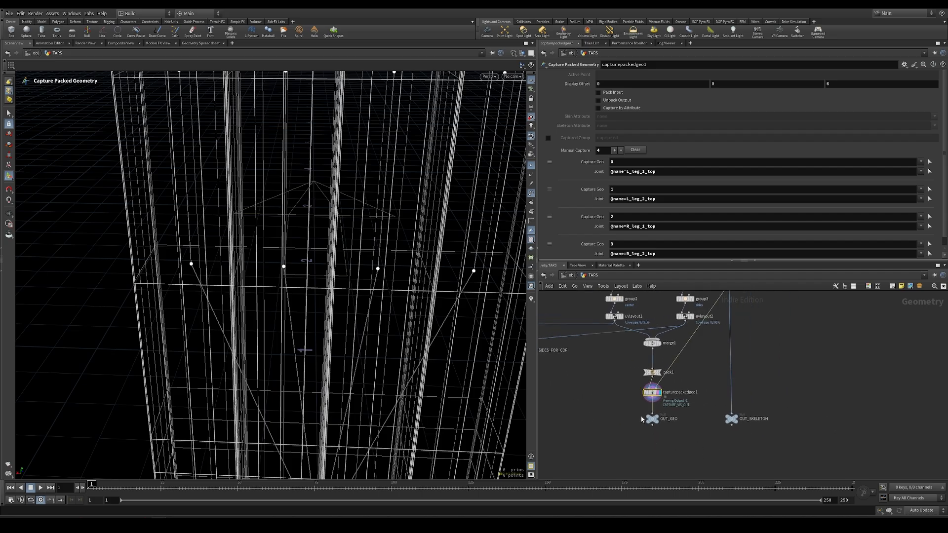
{"action": "key", "text": "h"}
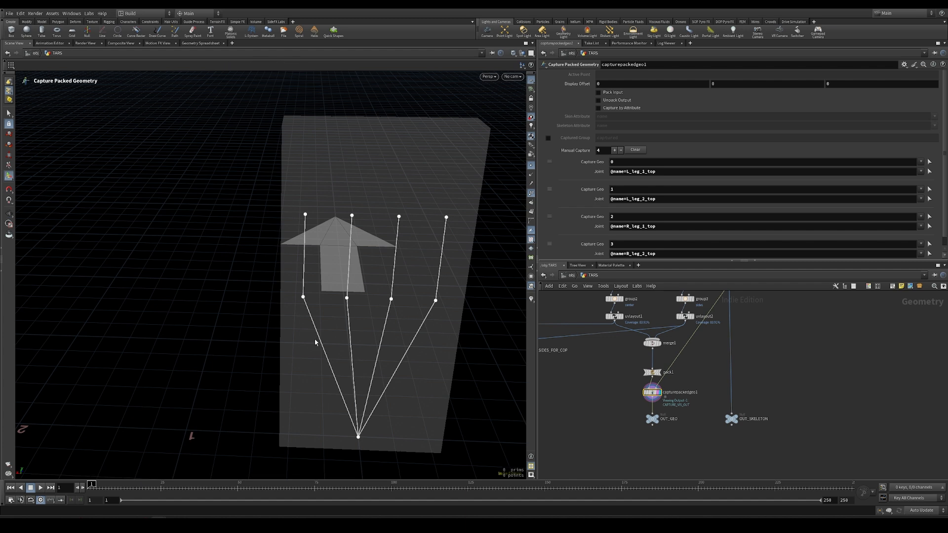